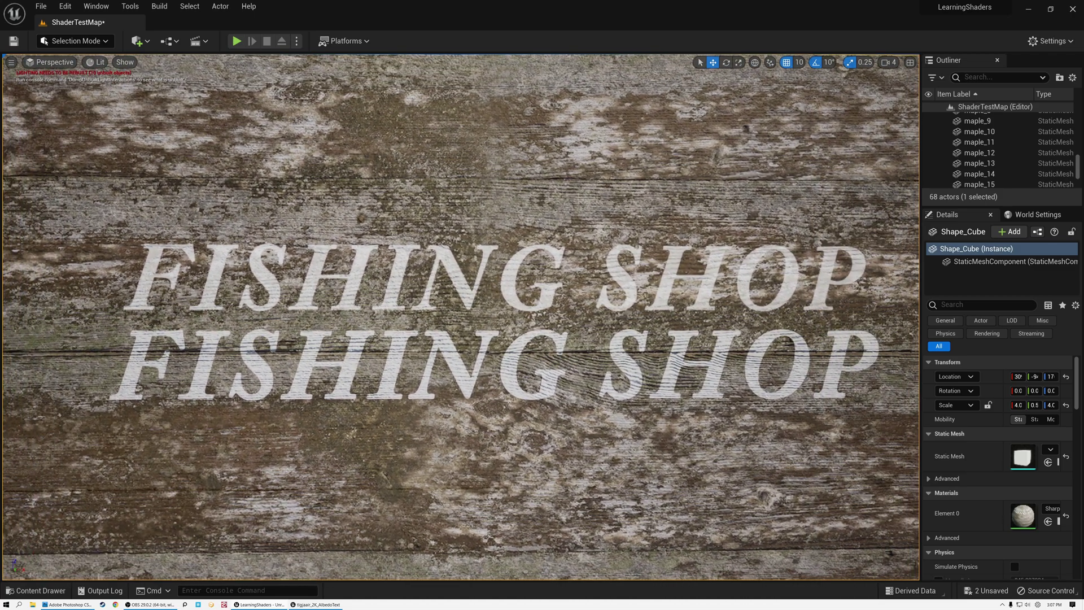
Examine the letter edges of the two FISHING SHOP texts on the wooden cube from close up and farther away
{"action": "right_click_drag", "start_coordinate": [546, 233], "coordinate": [546, 233]}
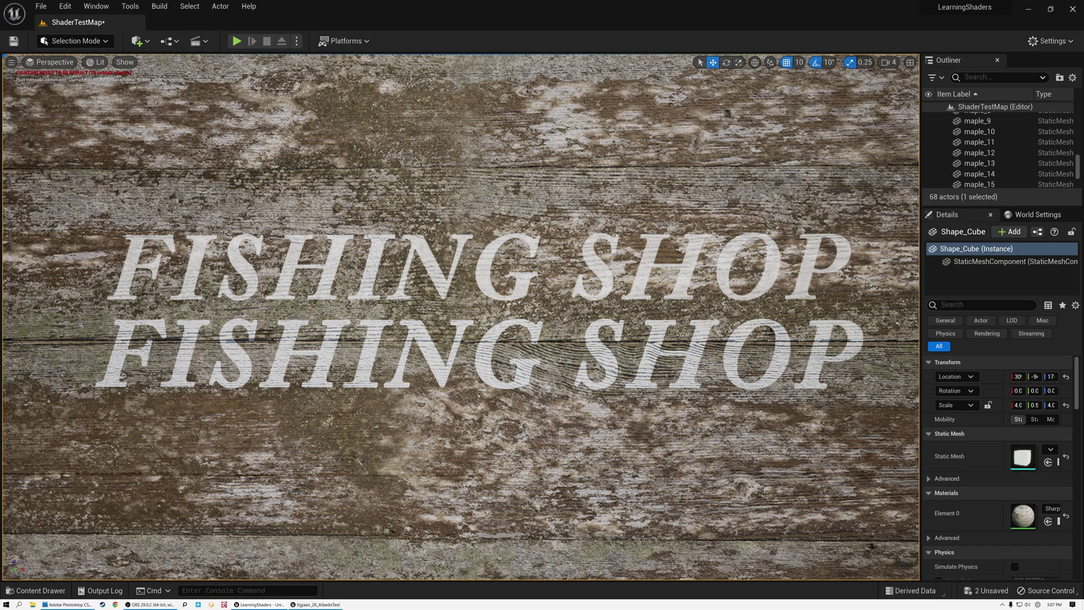
{"action": "key", "text": "a"}
{"action": "mouse_move", "coordinate": [675, 341]}
{"action": "right_mouse_down"}
{"action": "mouse_move", "coordinate": [669, 325]}
{"action": "mouse_move", "coordinate": [686, 325]}
{"action": "mouse_move", "coordinate": [676, 341]}
{"action": "mouse_move", "coordinate": [664, 332]}
{"action": "mouse_move", "coordinate": [672, 339]}
{"action": "right_mouse_up"}
{"action": "key", "text": "w"}
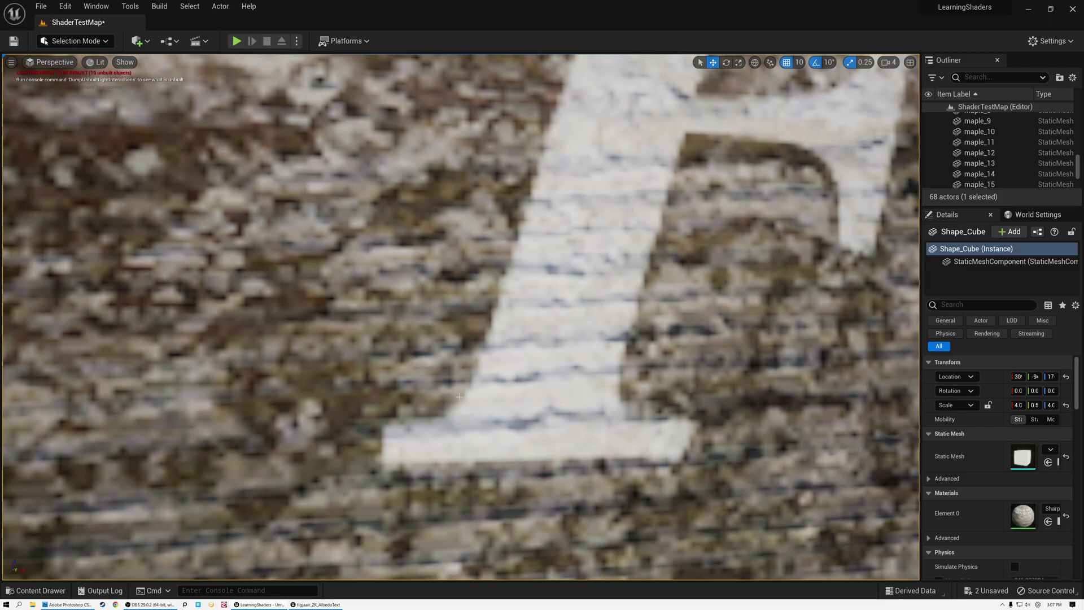
{"action": "key", "text": "Down"}
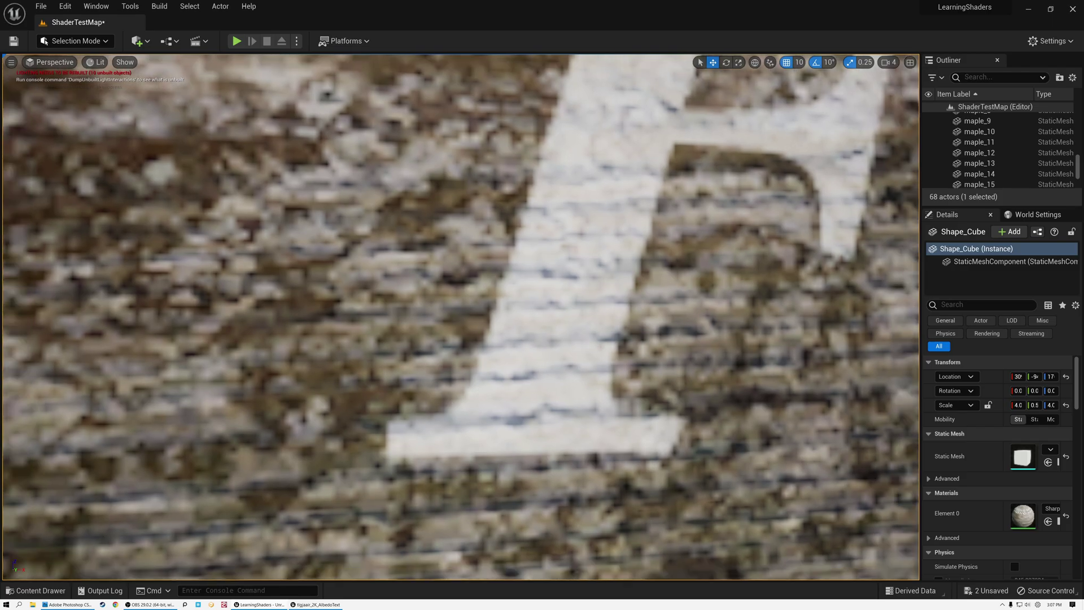
{"action": "key", "text": "Up"}
{"action": "key", "text": "Right"}
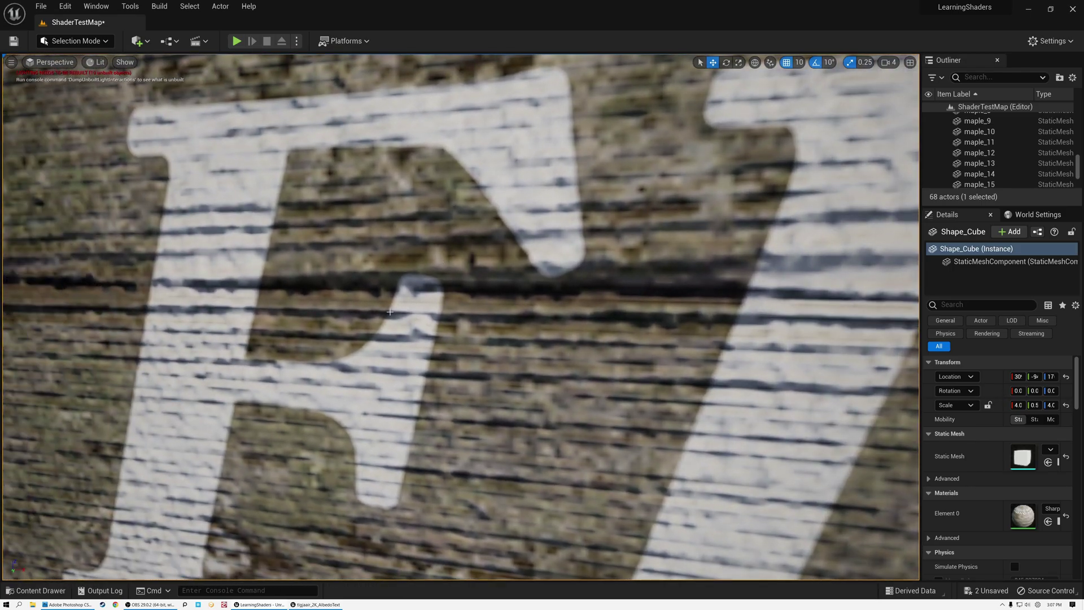
{"action": "key", "text": "Down"}
{"action": "key", "text": "Up"}
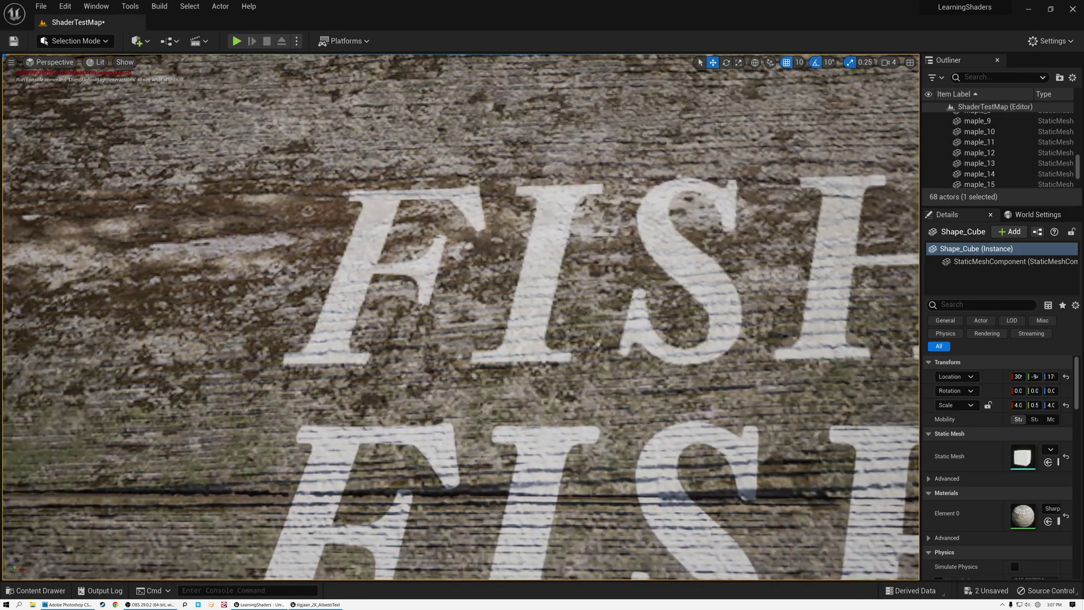
{"action": "key", "text": "Down"}
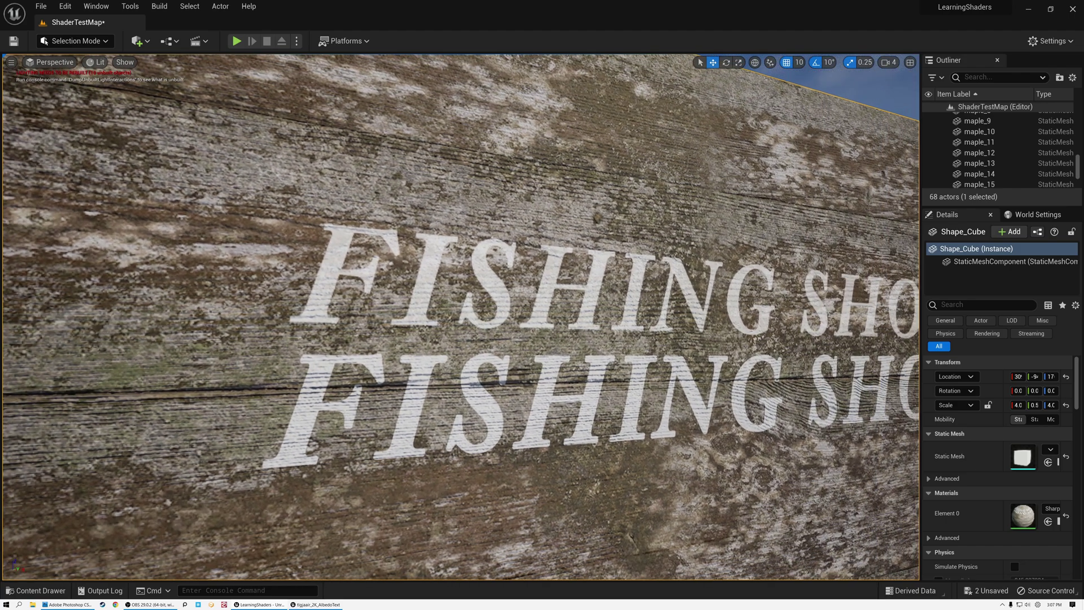
{"action": "key", "text": "Up"}
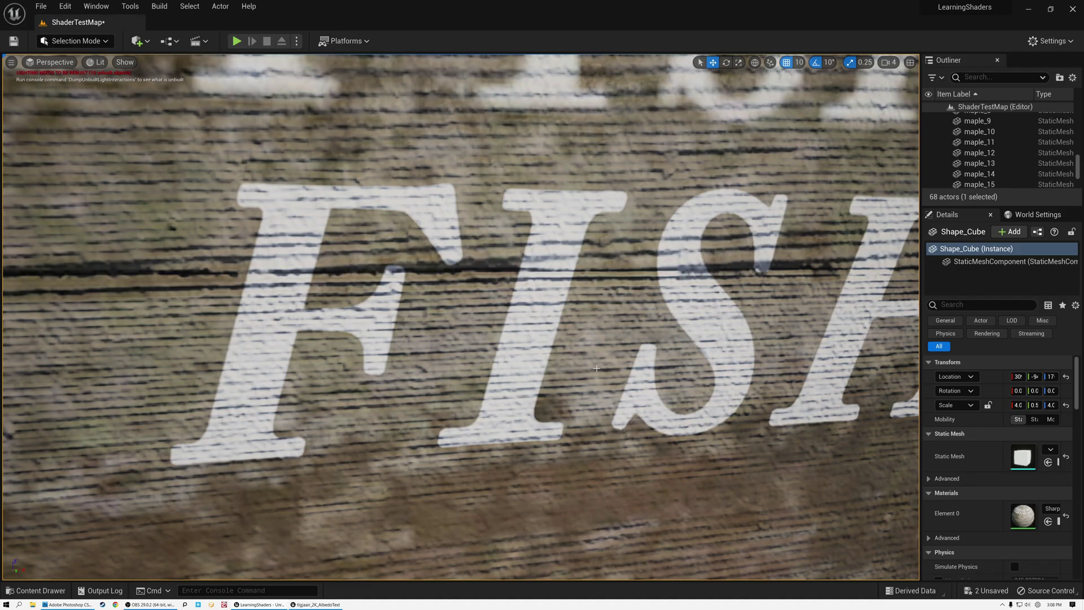
Compare the edge sharpness of the upper and lower FISHING SHOP lines along the whole sign at different distances
{"action": "scroll", "coordinate": [460, 318], "scroll_direction": "down", "scroll_amount": 5}
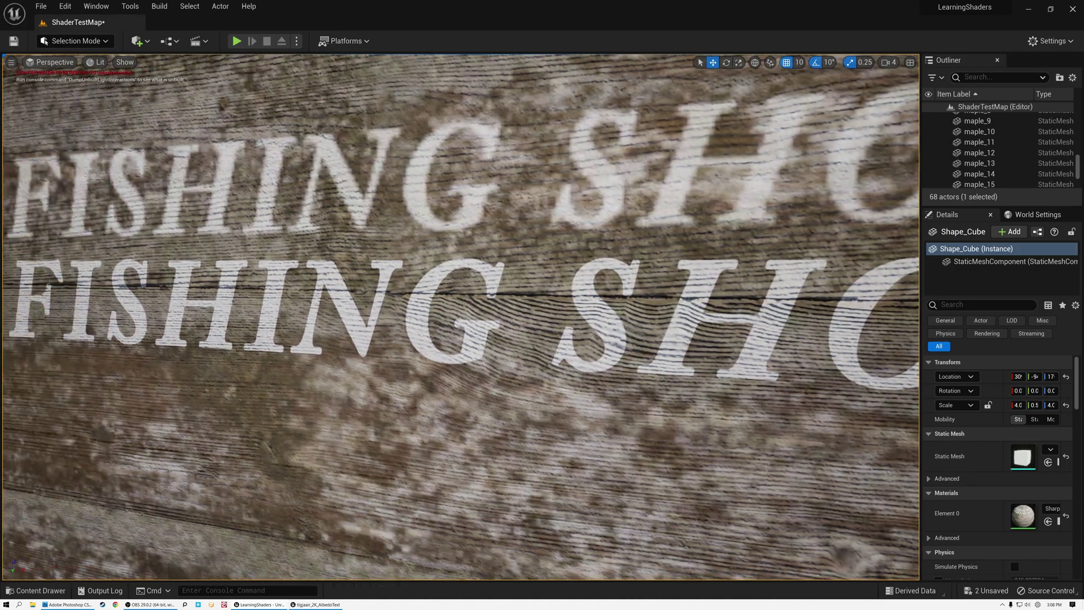
{"action": "mouse_move", "coordinate": [222, 314]}
{"action": "right_mouse_down"}
{"action": "mouse_move", "coordinate": [209, 315]}
{"action": "mouse_move", "coordinate": [222, 314]}
{"action": "right_mouse_up"}
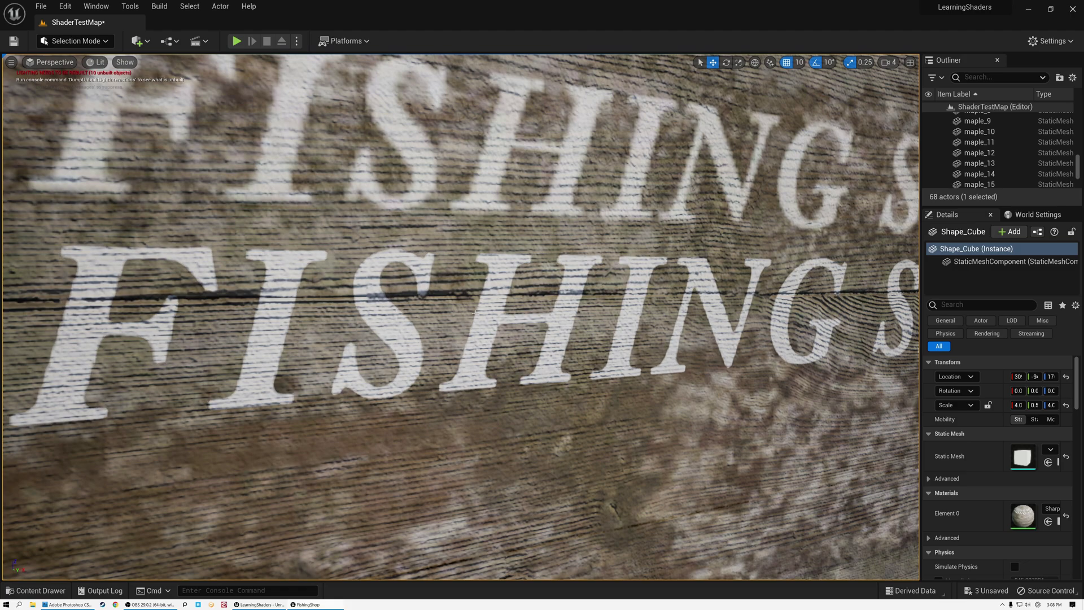
{"action": "right_click_drag", "start_coordinate": [408, 307], "coordinate": [361, 303]}
{"action": "key", "text": "w"}
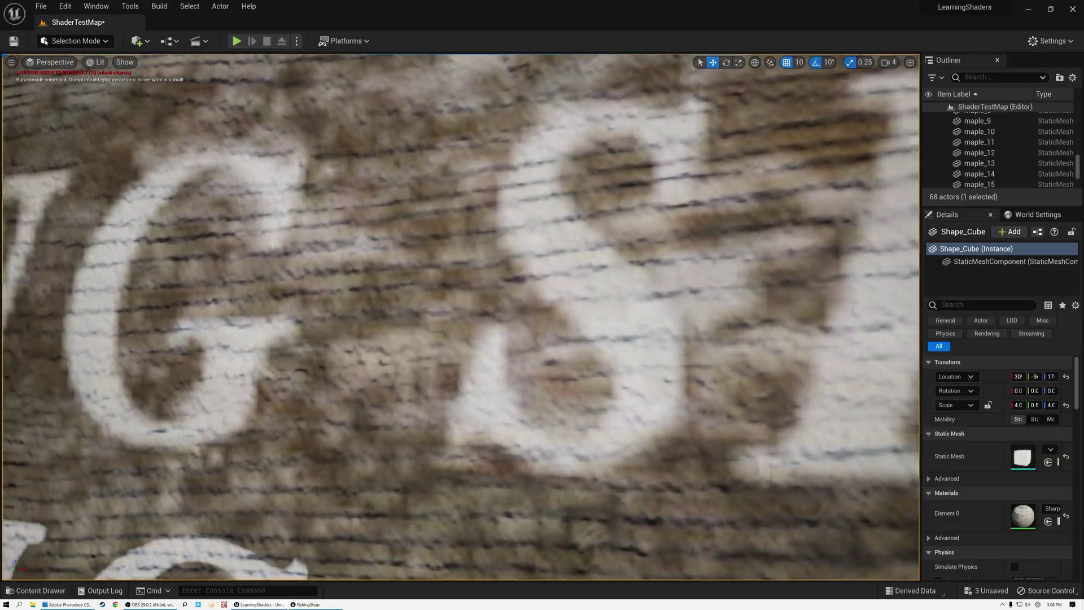
{"action": "right_click_drag", "start_coordinate": [461, 316], "coordinate": [461, 316]}
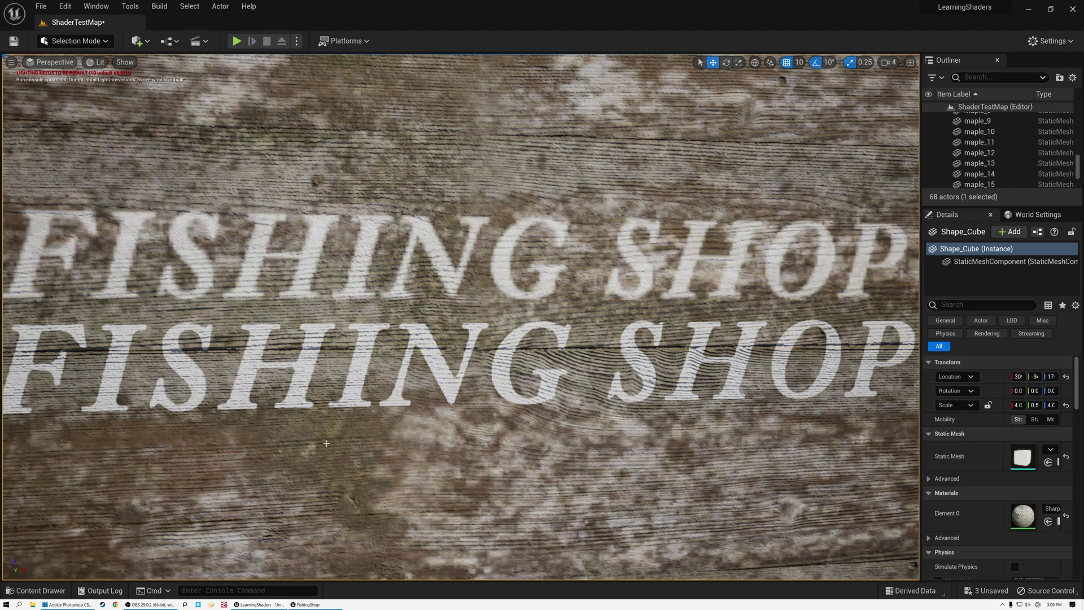
Switch to Photoshop and inspect the white FISHING SHOP lettering in the wood albedo document at higher magnification
{"action": "left_click", "coordinate": [76, 605]}
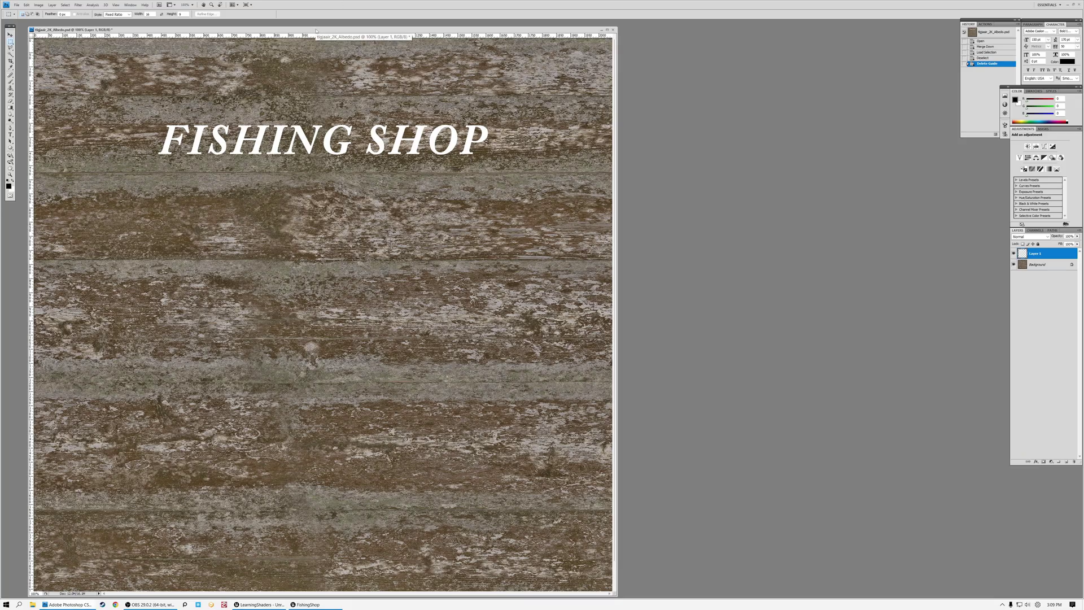
{"action": "left_click_drag", "start_coordinate": [312, 29], "coordinate": [321, 31]}
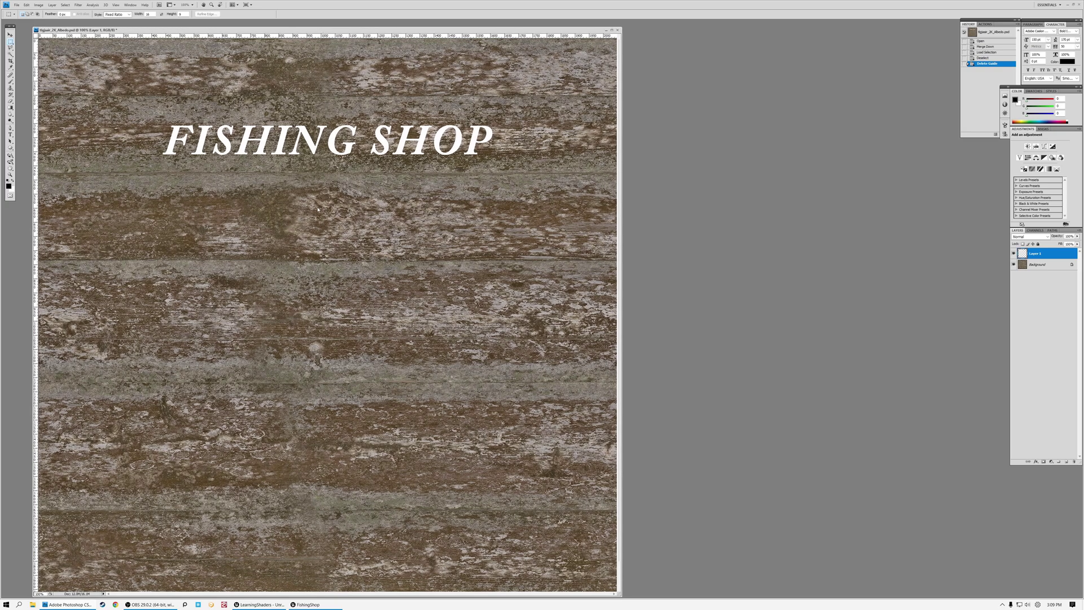
{"action": "key", "text": "z"}
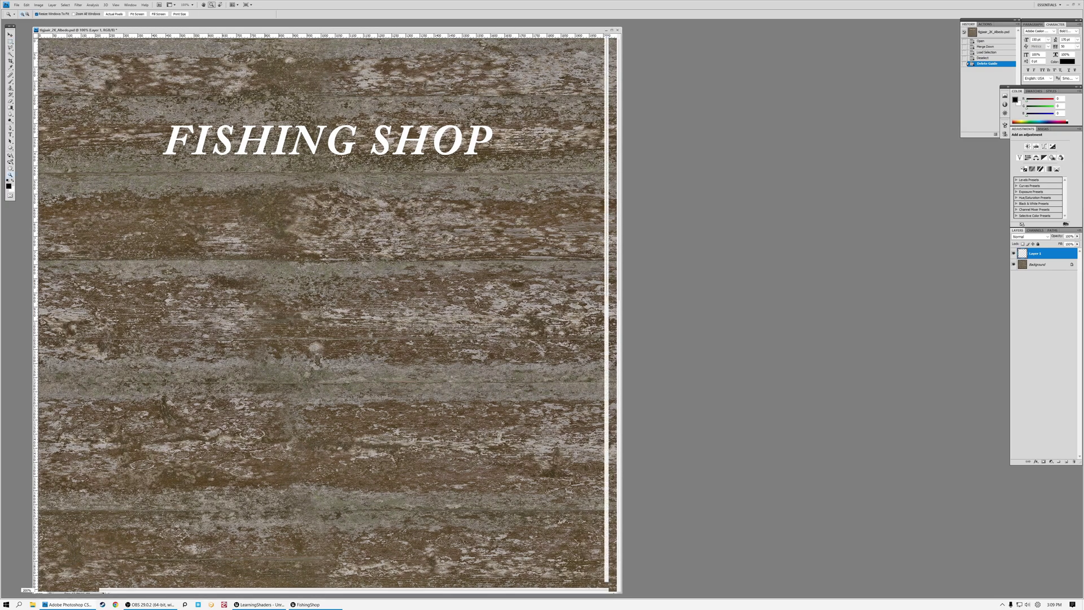
{"action": "left_click", "coordinate": [214, 145]}
{"action": "left_click", "coordinate": [417, 270]}
{"action": "left_click_drag", "start_coordinate": [729, 333], "coordinate": [389, 277]}
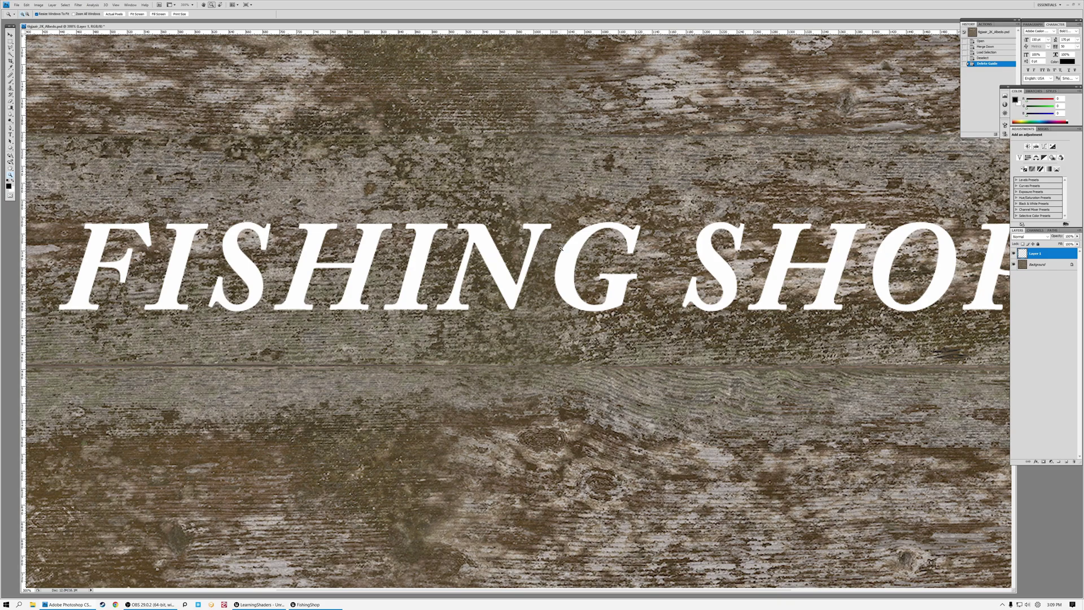
Hide the lettering layer to view the plain wood albedo at a smaller zoom, and show the layer again
{"action": "left_click", "coordinate": [1014, 254]}
{"action": "key", "text": "ctrl+alt+0"}
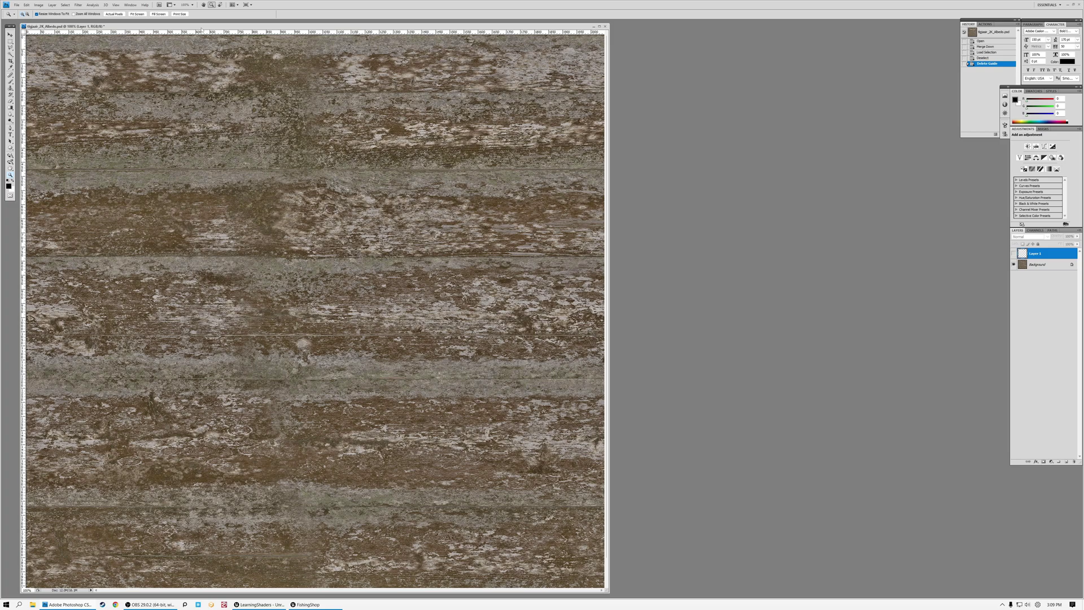
{"action": "left_click_drag", "start_coordinate": [282, 26], "coordinate": [478, 27]}
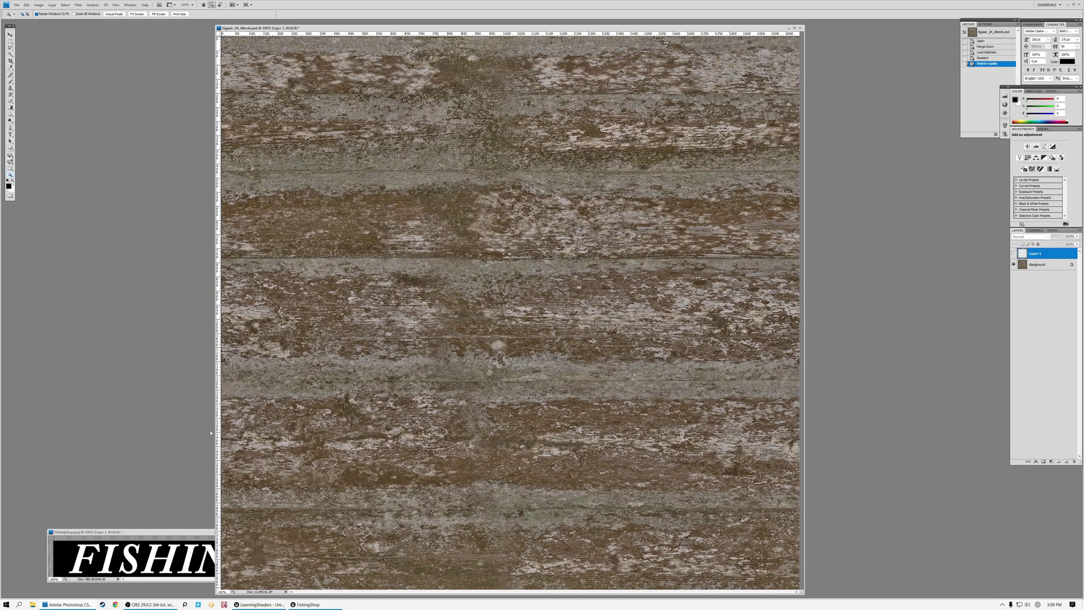
{"action": "left_click", "coordinate": [1014, 253]}
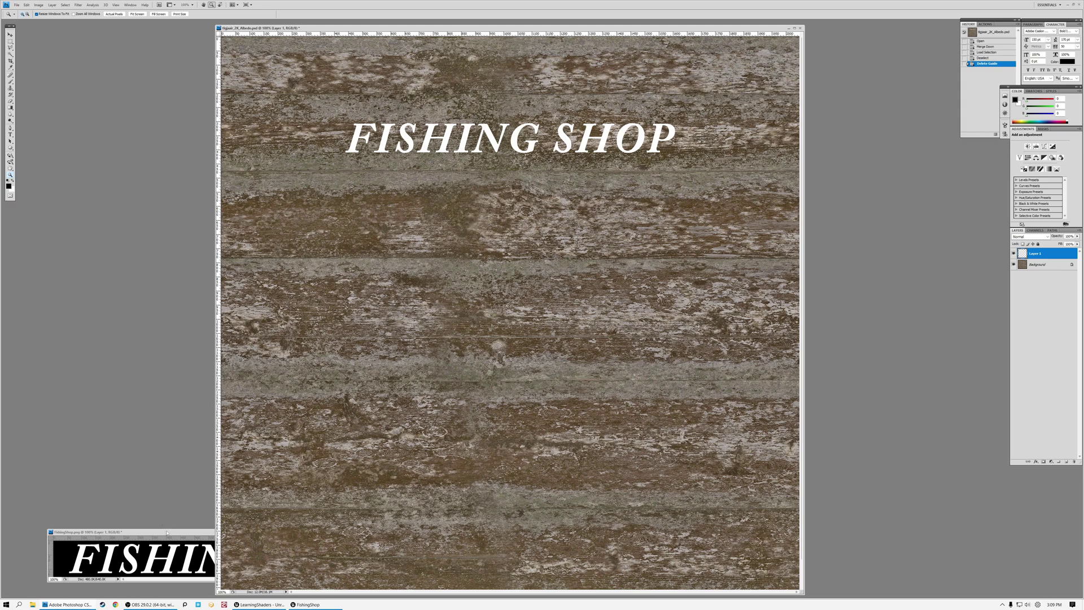
Bring the black-and-white FishingShop.png document in front of the wood albedo and magnify its lettering for inspection
{"action": "left_click_drag", "start_coordinate": [167, 536], "coordinate": [244, 221]}
{"action": "left_click", "coordinate": [231, 240]}
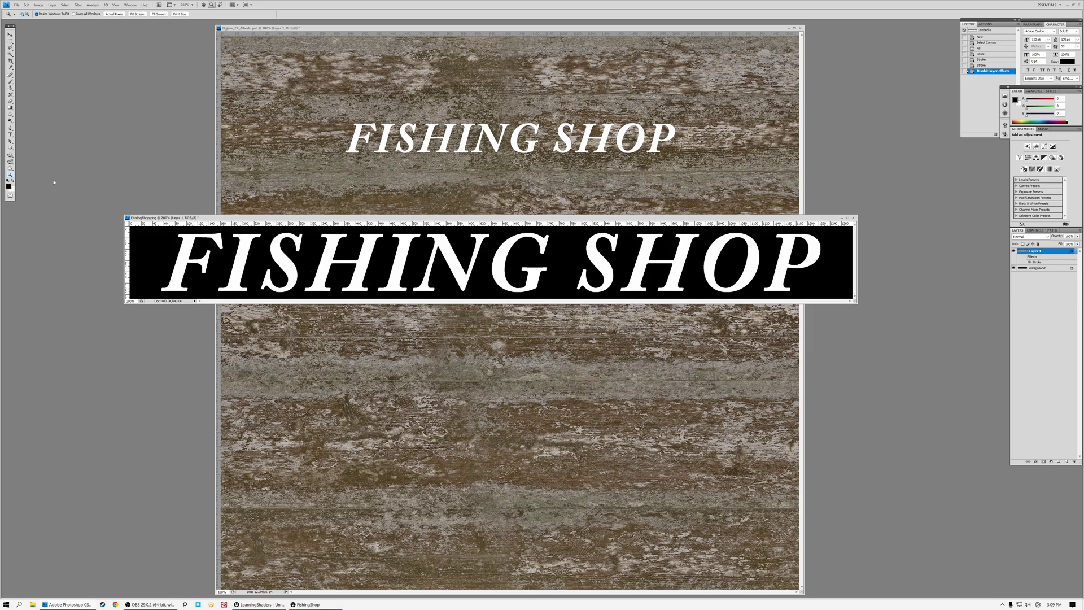
{"action": "key", "text": "ctrl+minus"}
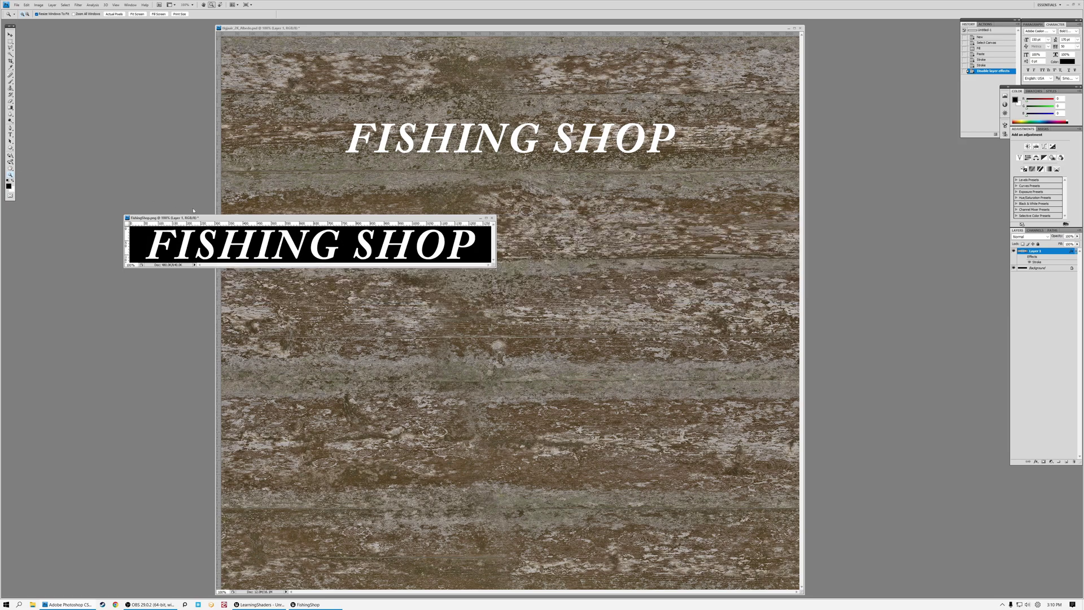
{"action": "left_click_drag", "start_coordinate": [202, 219], "coordinate": [389, 209]}
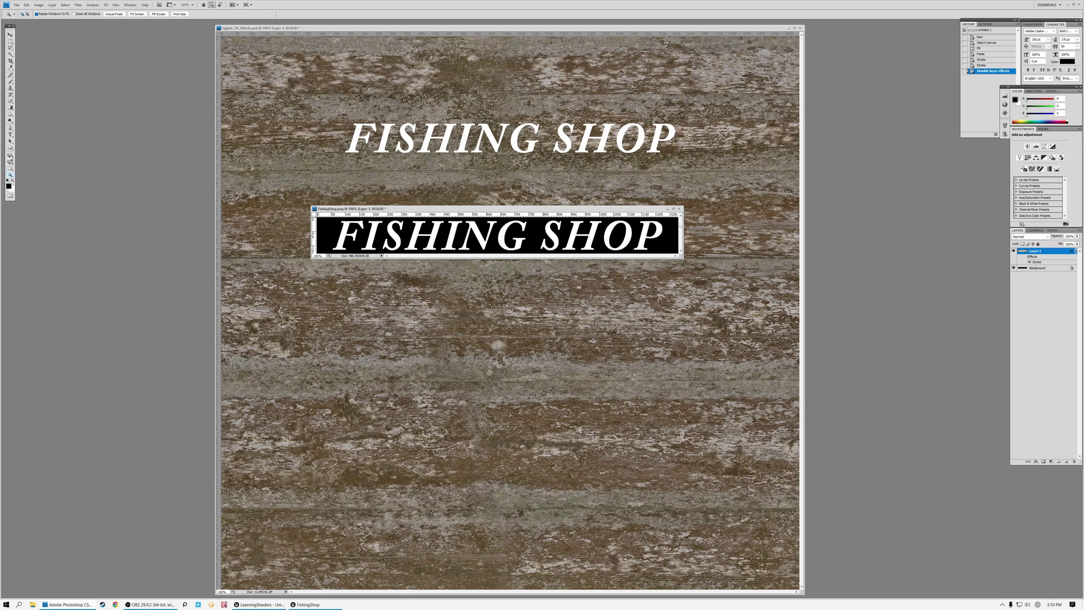
{"action": "left_click", "coordinate": [362, 235]}
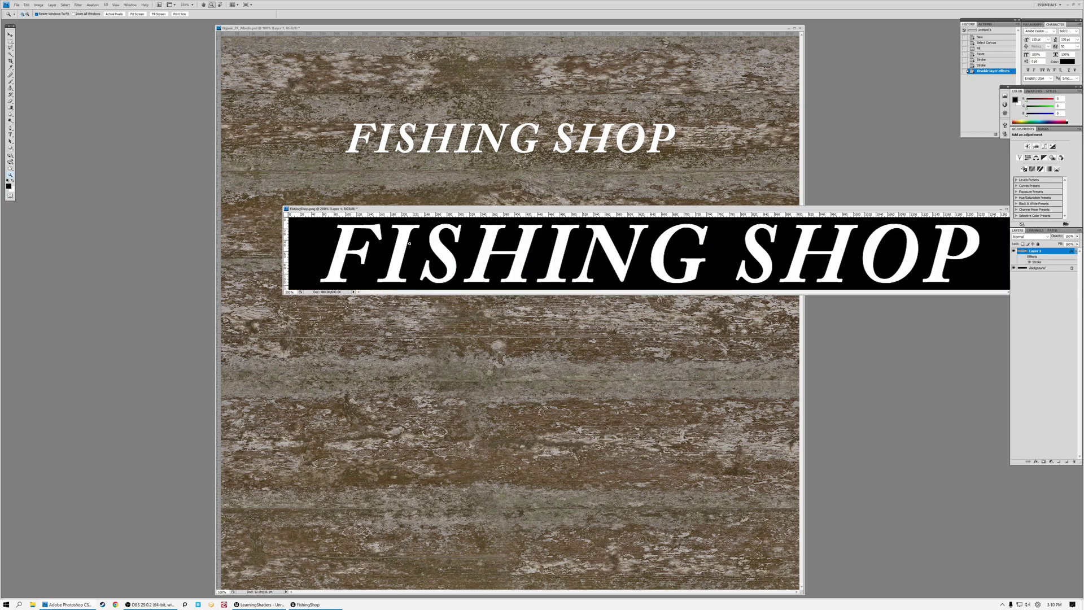
{"action": "left_click", "coordinate": [415, 250]}
{"action": "left_click", "coordinate": [414, 250]}
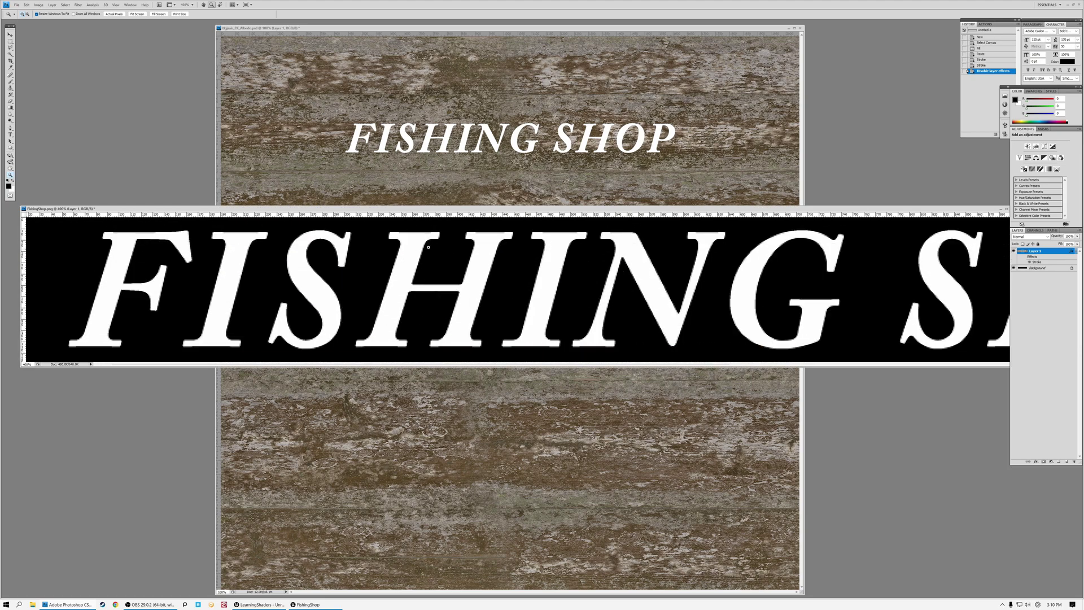
{"action": "left_click", "coordinate": [393, 244]}
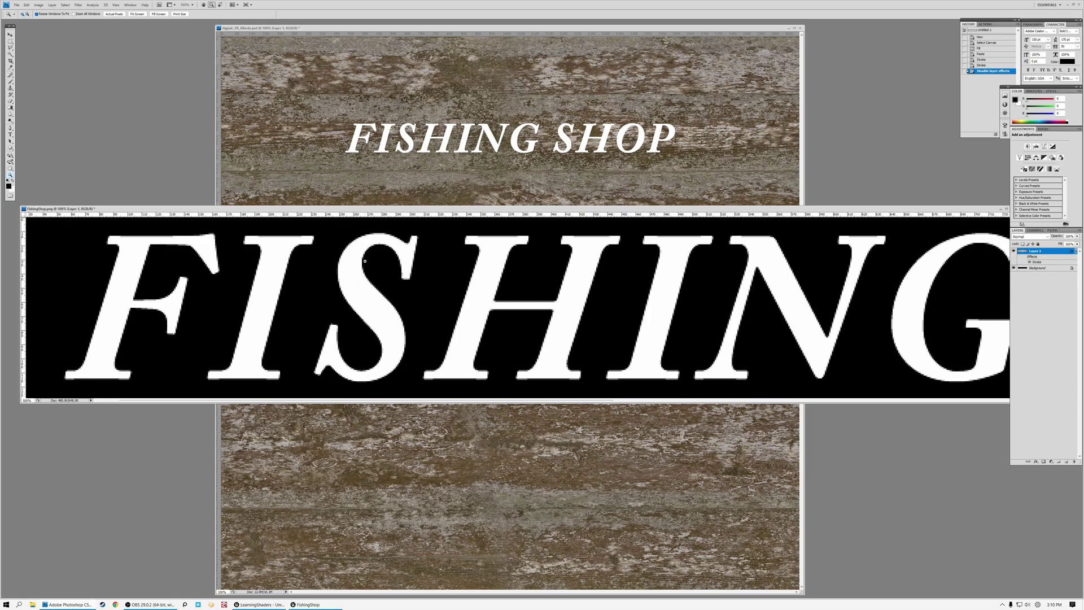
Enable the layer effects on the FishingShop.png lettering layer and open its Stroke settings
{"action": "left_click", "coordinate": [1025, 257]}
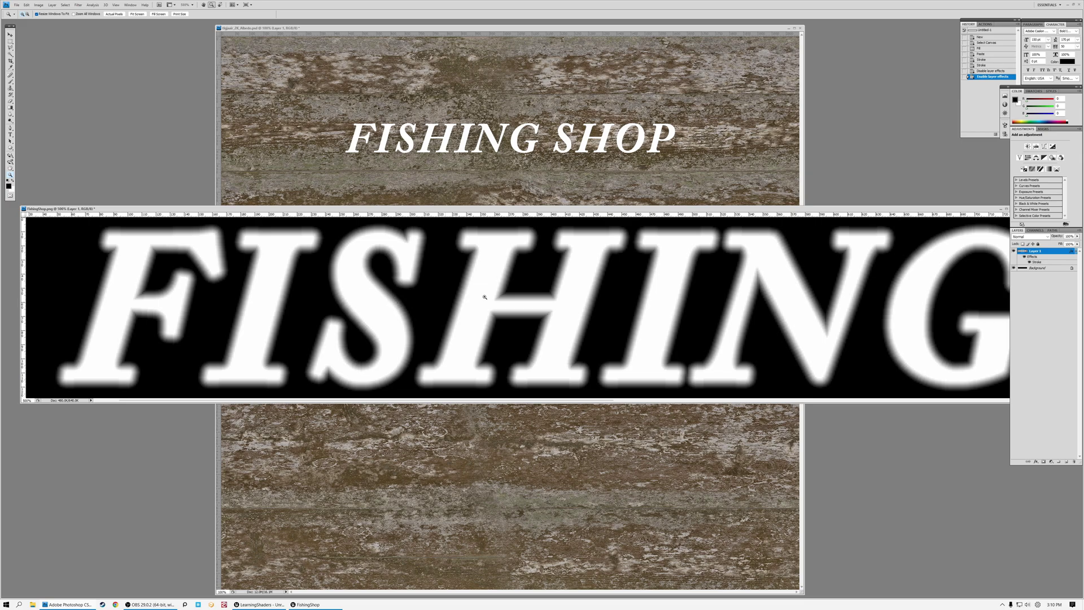
{"action": "double_click", "coordinate": [1071, 252]}
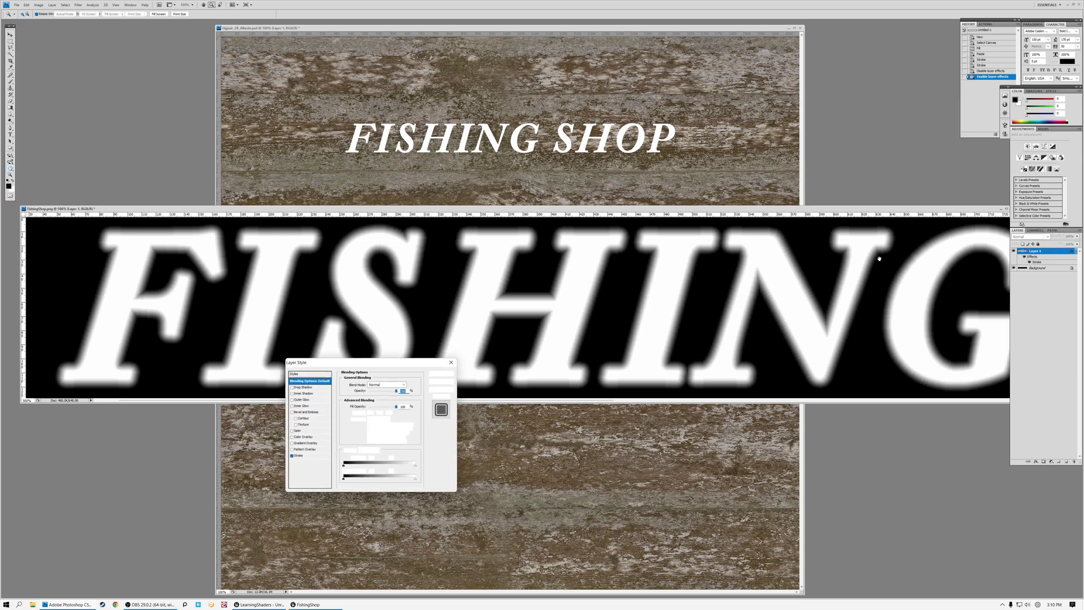
{"action": "left_click_drag", "start_coordinate": [408, 363], "coordinate": [508, 256]}
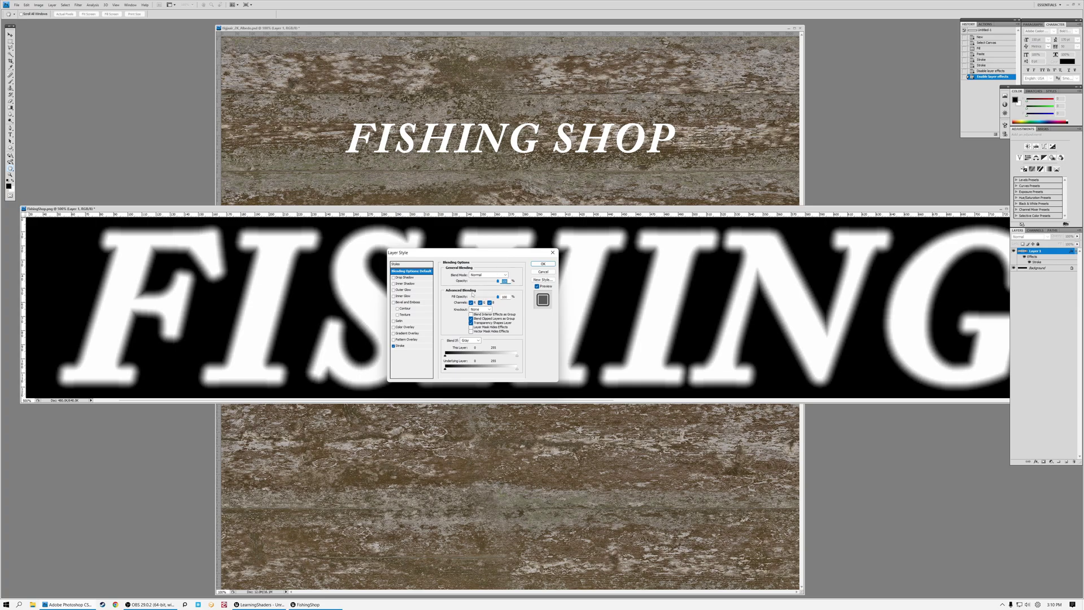
{"action": "left_click", "coordinate": [399, 345]}
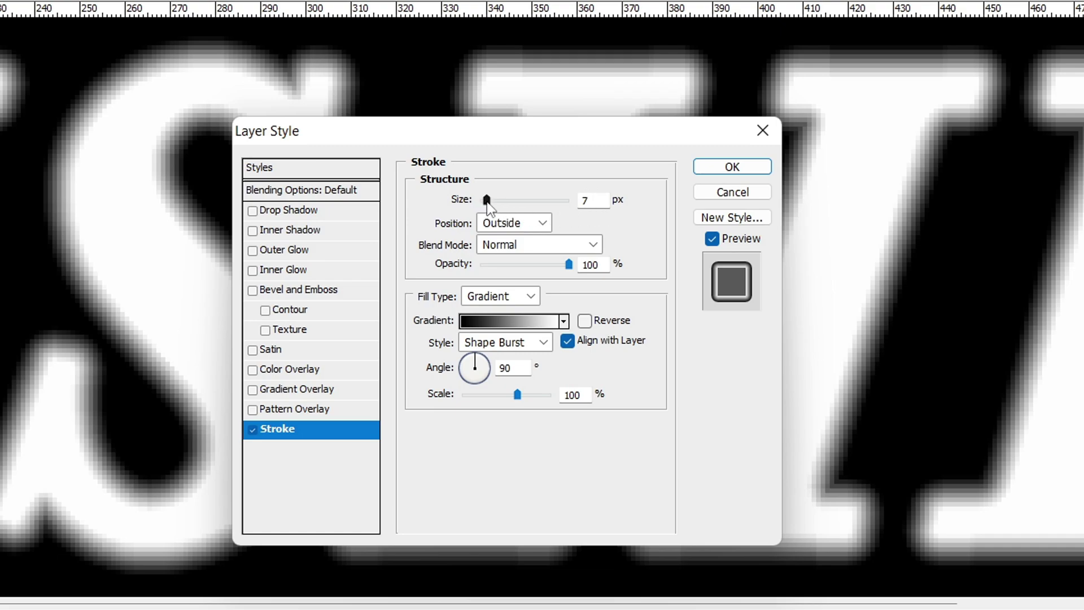
Try stroke sizes of 9 px and 29 px on the lettering, return to a narrow stroke and accept the layer style
{"action": "left_click_drag", "start_coordinate": [487, 203], "coordinate": [489, 202]}
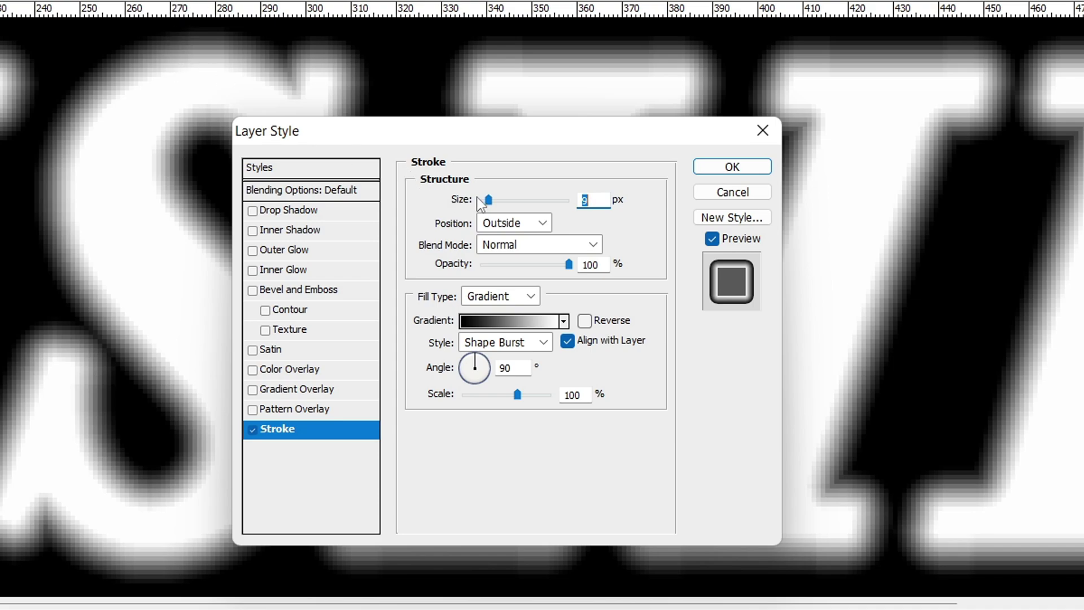
{"action": "left_click_drag", "start_coordinate": [492, 203], "coordinate": [499, 203]}
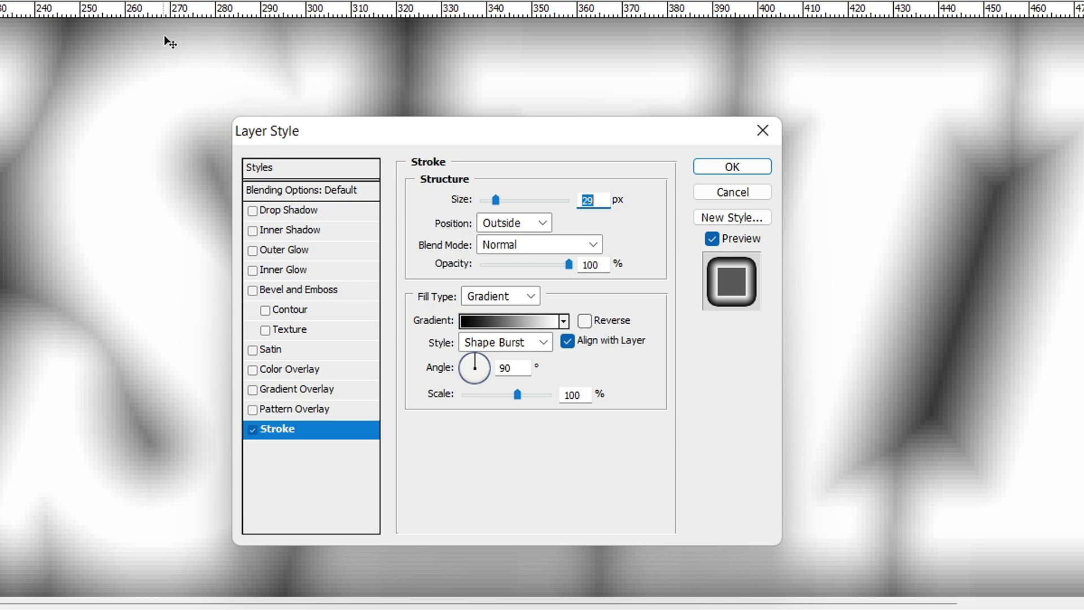
{"action": "left_click_drag", "start_coordinate": [497, 205], "coordinate": [486, 206]}
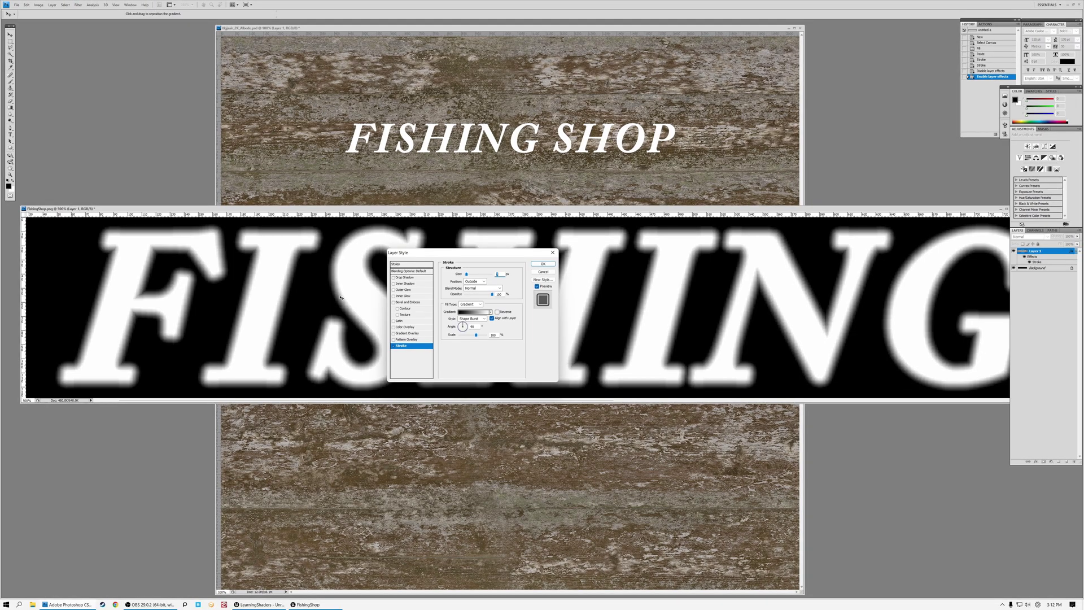
{"action": "left_click_drag", "start_coordinate": [472, 256], "coordinate": [455, 250]}
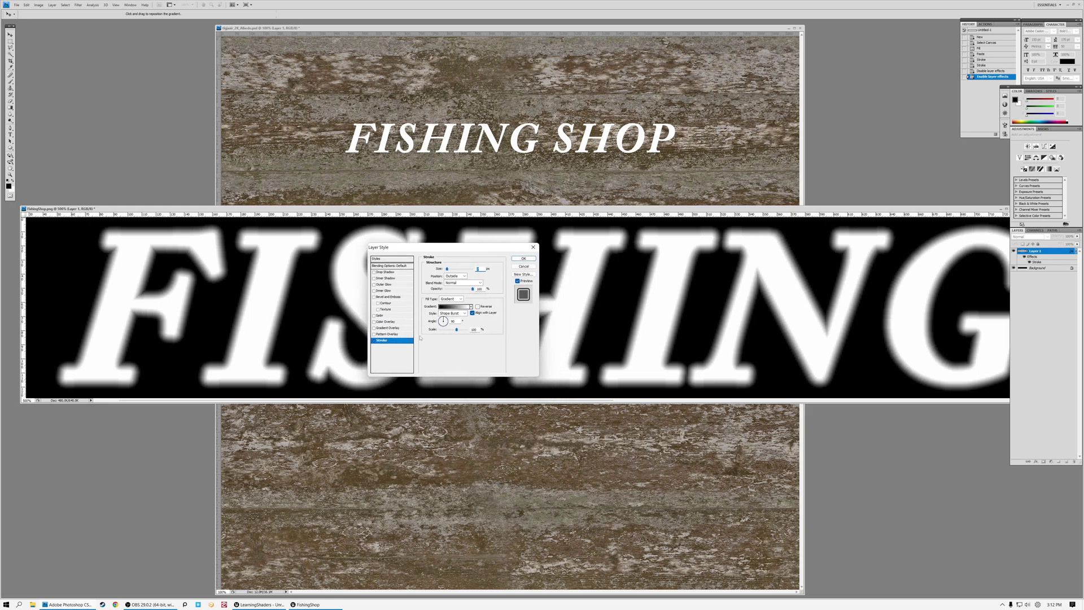
{"action": "left_click", "coordinate": [524, 258]}
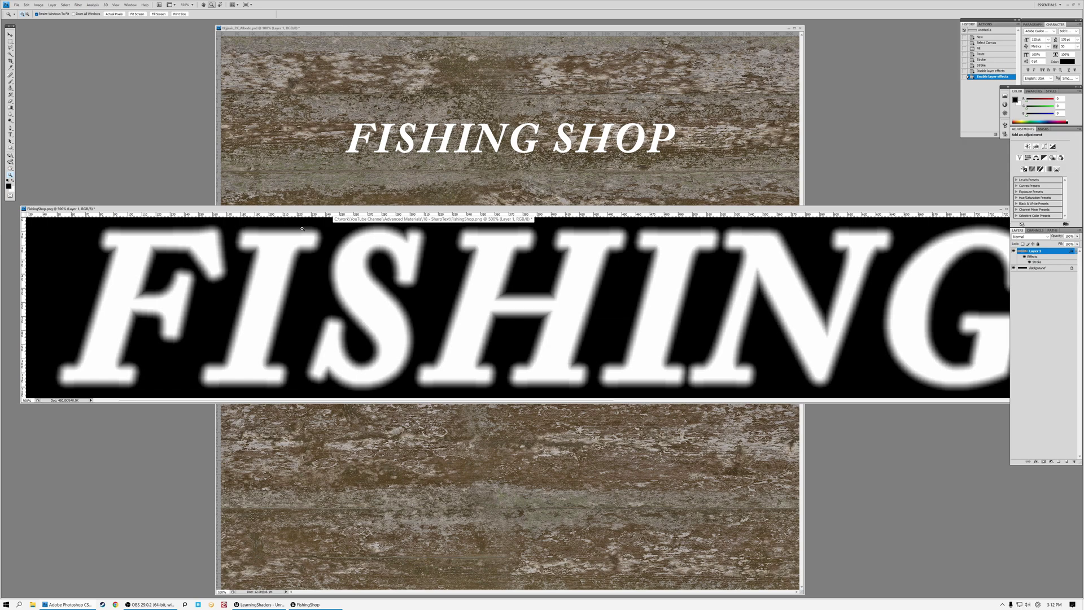
Switch to Unreal Editor and open the tlgjaair_2K_AlbedoText texture from the StarterContent Textures folder
{"action": "key", "text": "alt+Tab"}
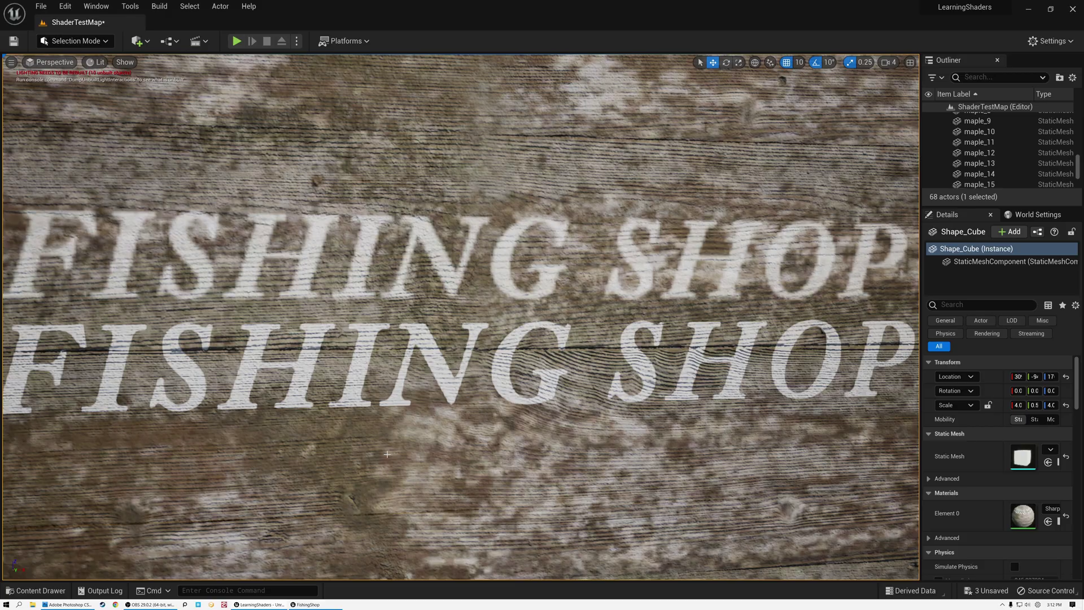
{"action": "left_click", "coordinate": [44, 591]}
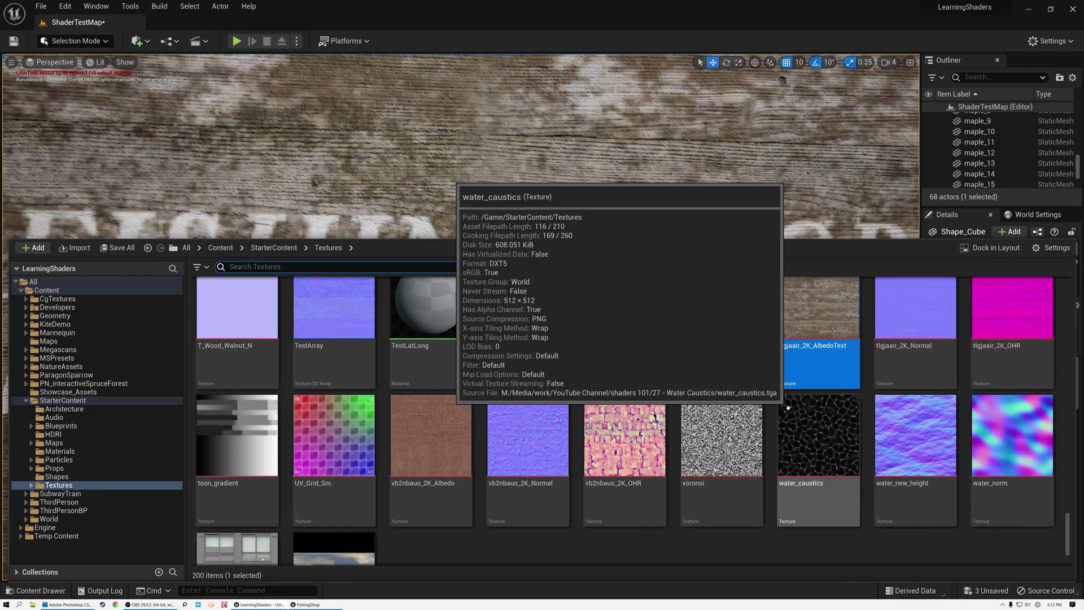
{"action": "scroll", "coordinate": [806, 433], "scroll_direction": "up", "scroll_amount": 1}
{"action": "double_click", "coordinate": [819, 380]}
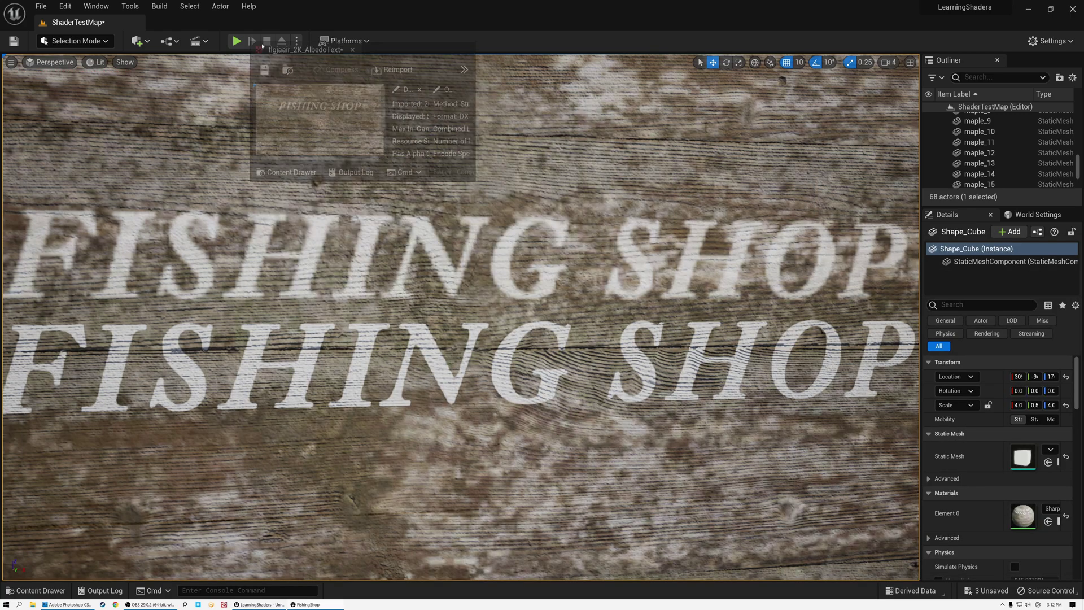
{"action": "scroll", "coordinate": [283, 282], "scroll_direction": "up", "scroll_amount": 6}
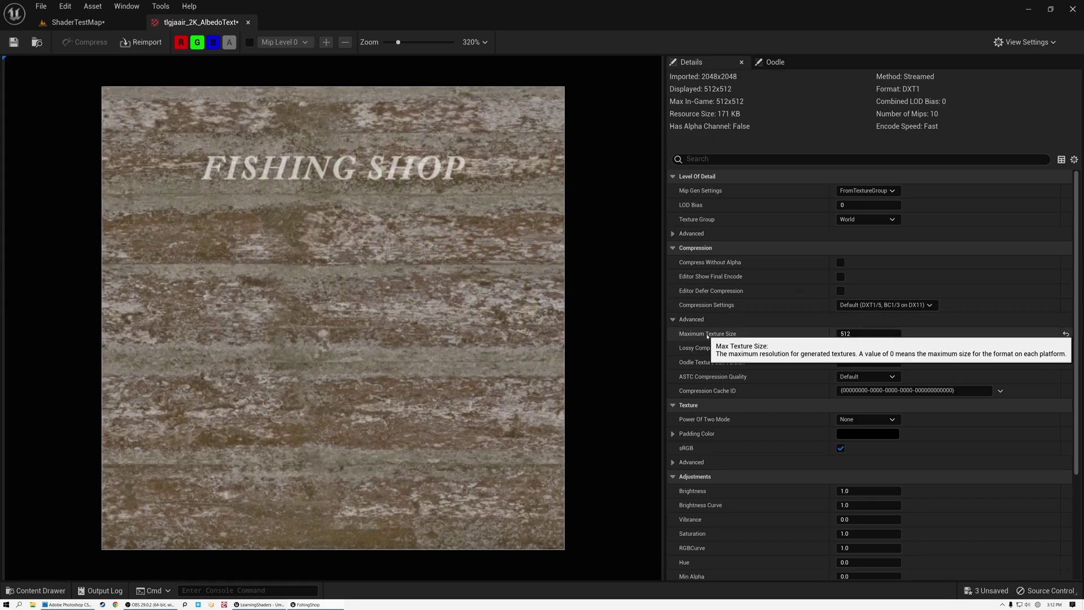
Set the AlbedoText texture's maximum texture size to 0 and inspect its lettering up close
{"action": "left_click", "coordinate": [858, 333]}
{"action": "type", "text": "0"}
{"action": "key", "text": "Return"}
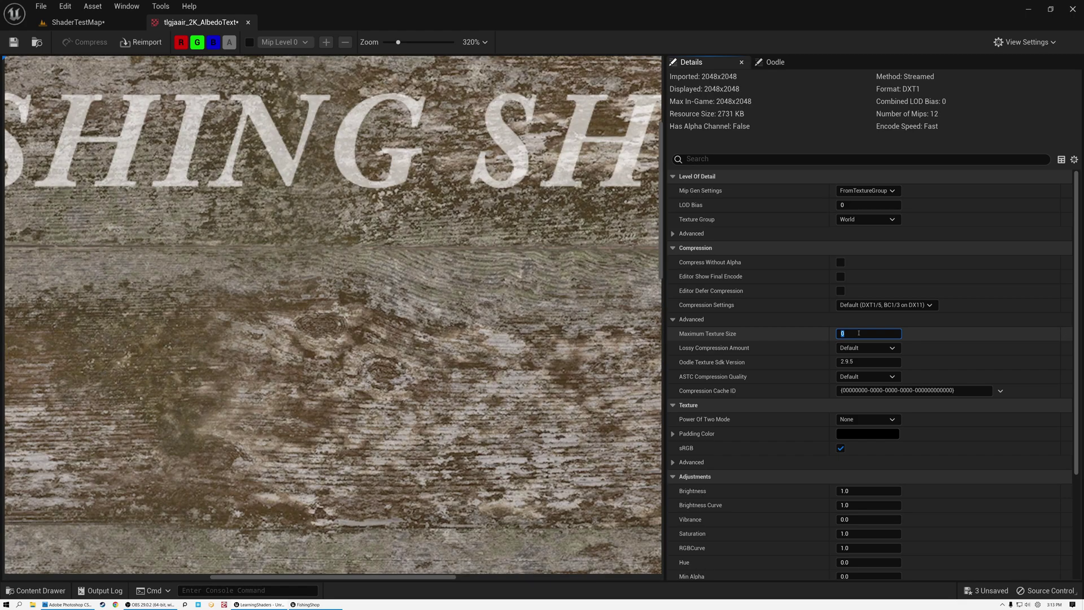
{"action": "scroll", "coordinate": [393, 130], "scroll_direction": "up", "scroll_amount": 2}
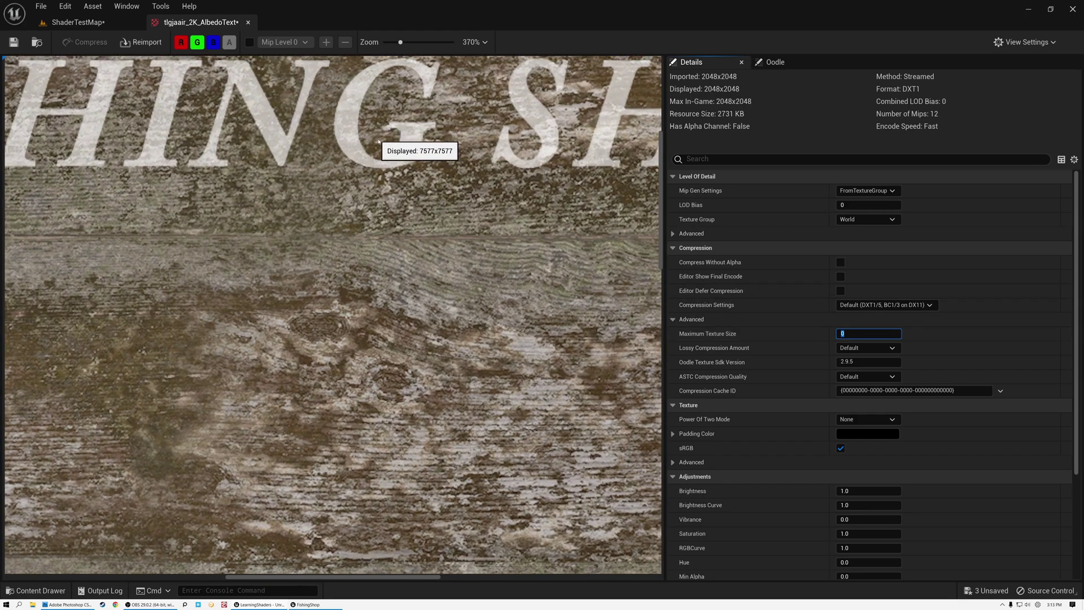
{"action": "left_click_drag", "start_coordinate": [394, 130], "coordinate": [380, 231]}
{"action": "scroll", "coordinate": [384, 248], "scroll_direction": "up", "scroll_amount": 5}
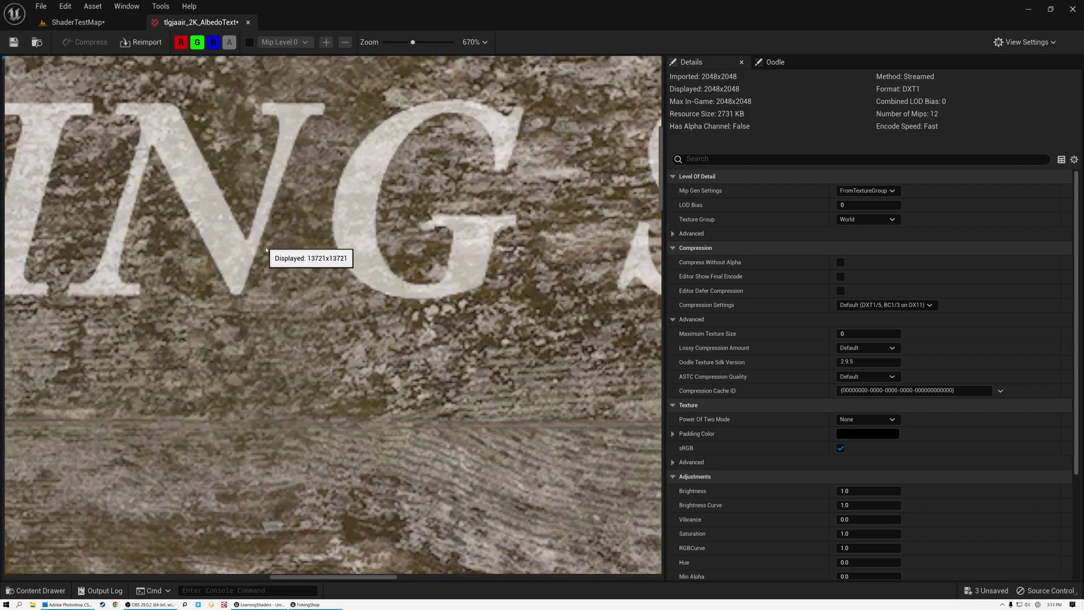
{"action": "scroll", "coordinate": [260, 193], "scroll_direction": "up", "scroll_amount": 1}
{"action": "scroll", "coordinate": [260, 193], "scroll_direction": "up", "scroll_amount": 1}
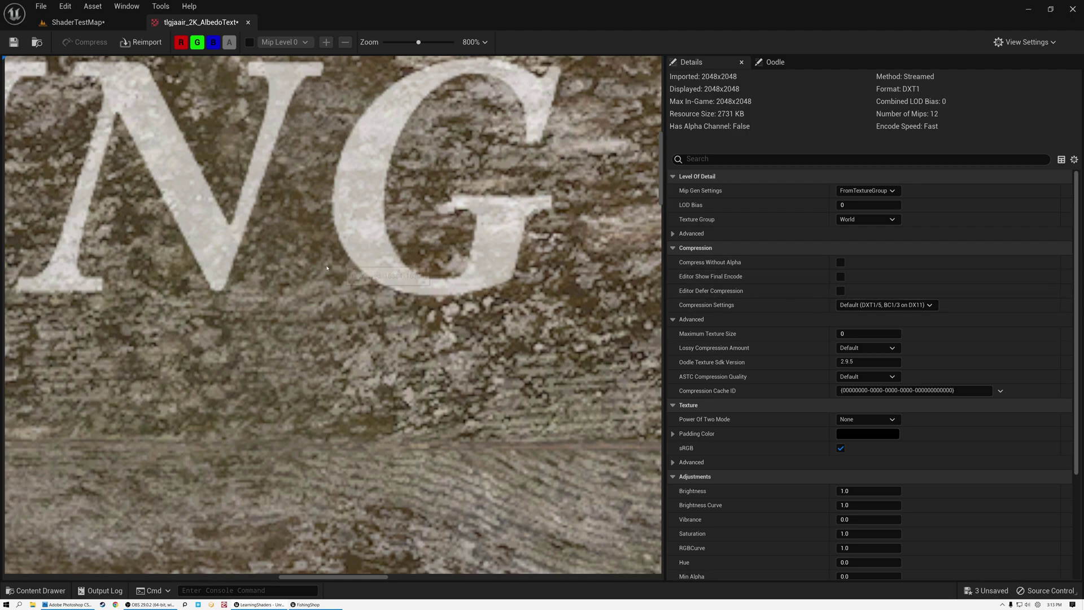
Dock the FishingShop texture editor beside the other open assets and magnify the mask's soft-edged lettering
{"action": "left_click_drag", "start_coordinate": [124, 283], "coordinate": [273, 27]}
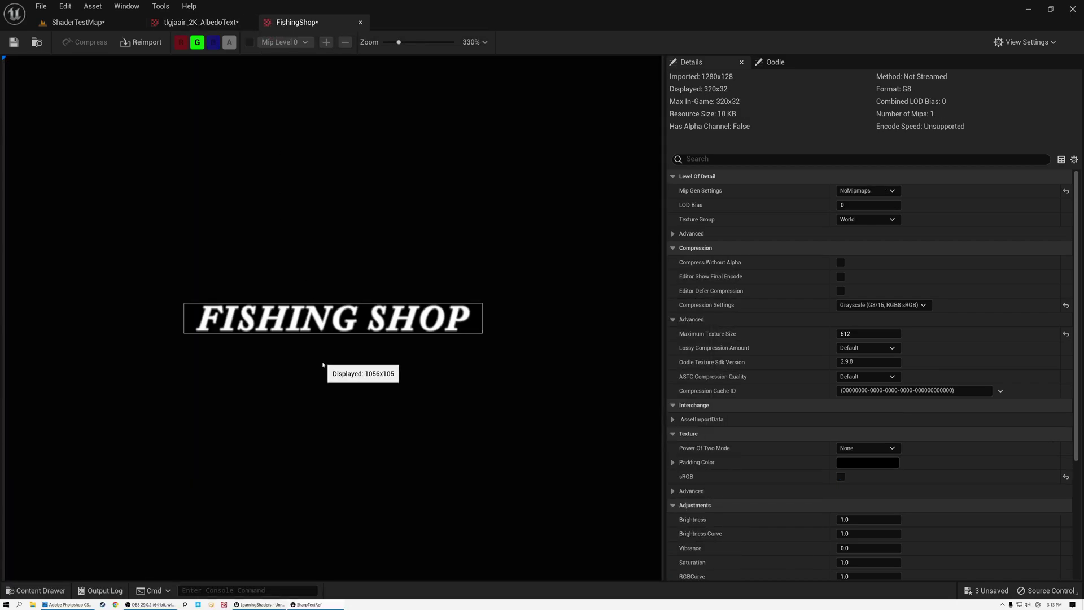
{"action": "scroll", "coordinate": [293, 332], "scroll_direction": "up", "scroll_amount": 5}
{"action": "scroll", "coordinate": [293, 332], "scroll_direction": "up", "scroll_amount": 3}
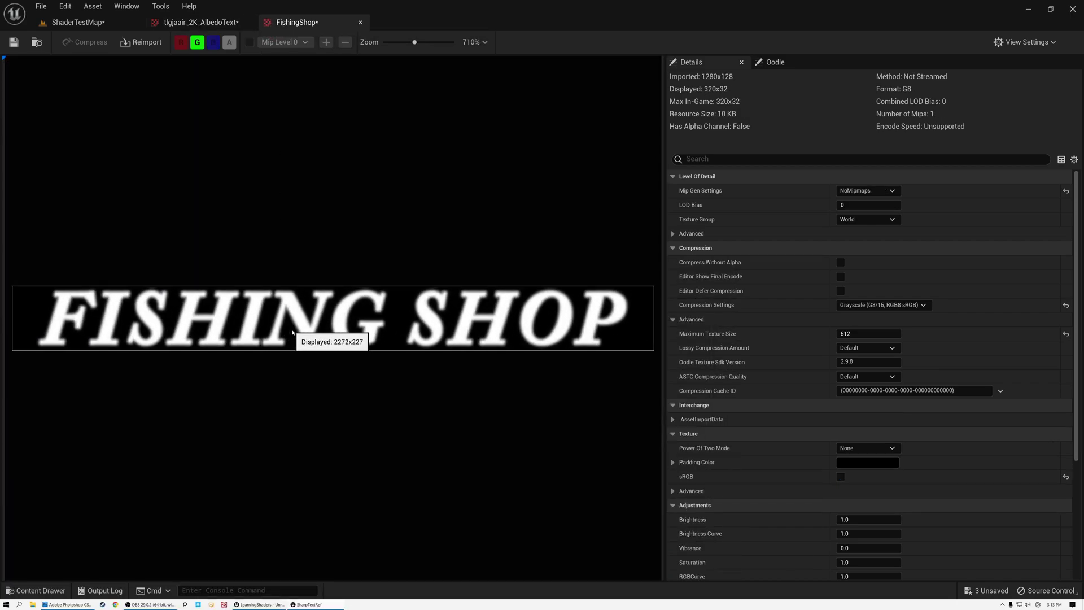
{"action": "scroll", "coordinate": [293, 332], "scroll_direction": "down", "scroll_amount": 1}
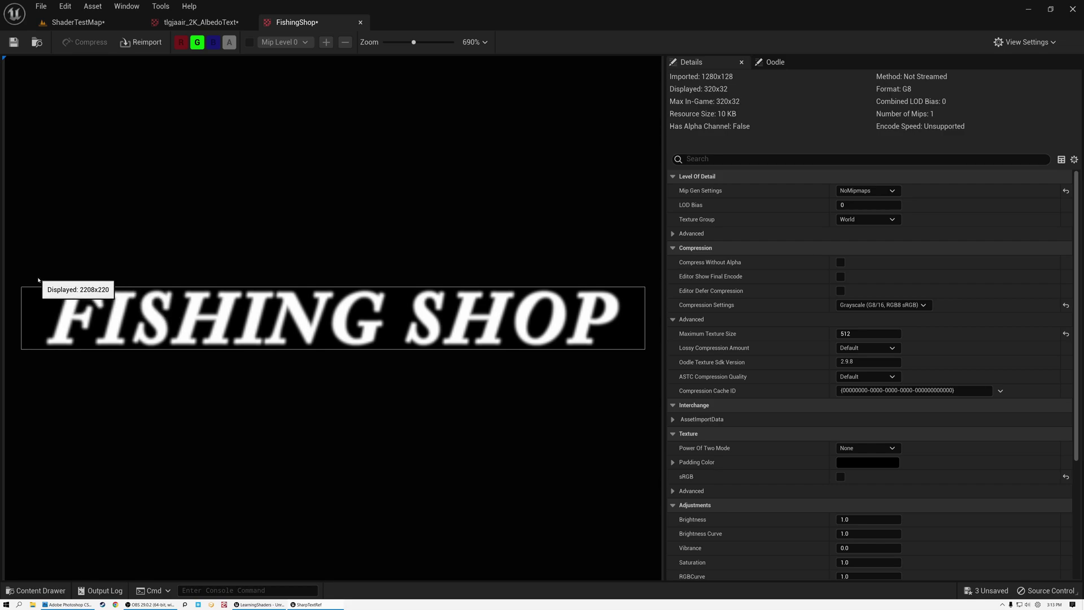
{"action": "scroll", "coordinate": [608, 332], "scroll_direction": "up", "scroll_amount": 3}
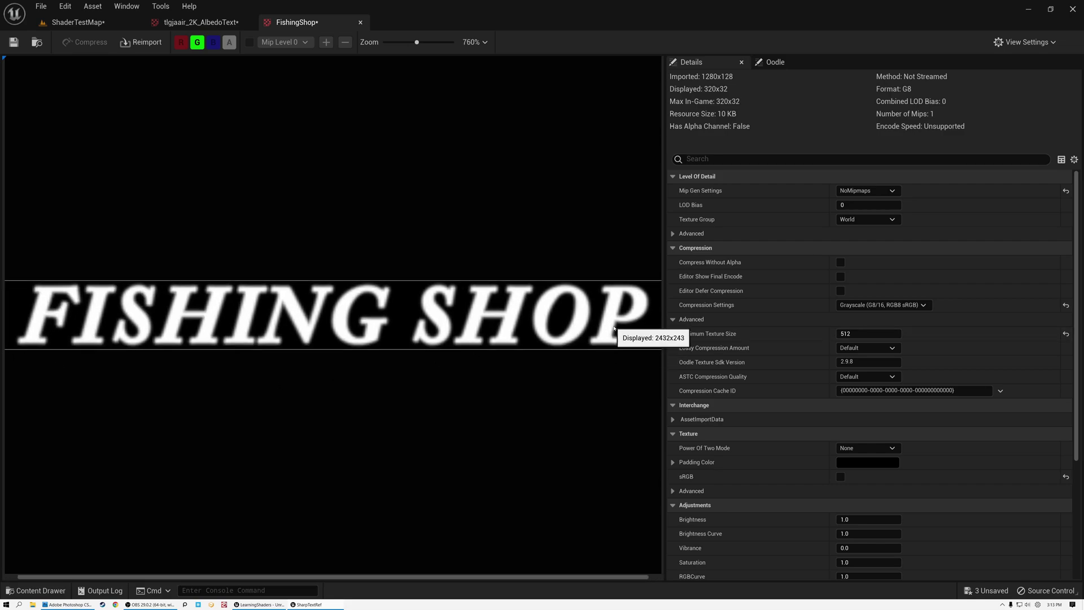
{"action": "scroll", "coordinate": [405, 314], "scroll_direction": "up", "scroll_amount": 2}
{"action": "scroll", "coordinate": [406, 314], "scroll_direction": "up", "scroll_amount": 3}
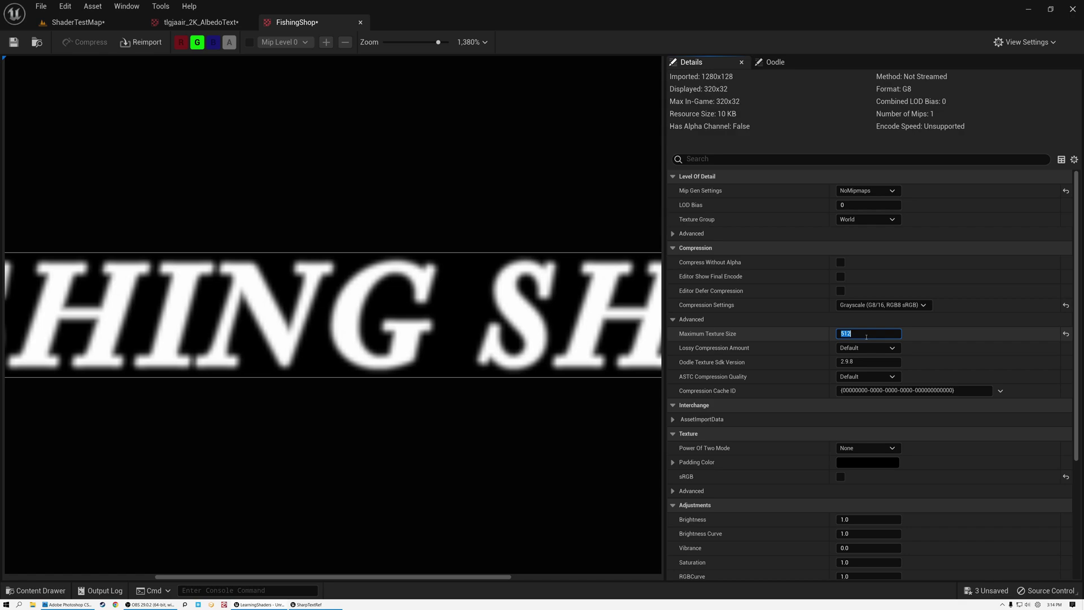
Set the FishingShop texture's maximum texture size to 0 and save both the FishingShop and AlbedoText textures
{"action": "type", "text": "0"}
{"action": "key", "text": "Return"}
{"action": "scroll", "coordinate": [371, 297], "scroll_direction": "down", "scroll_amount": 2}
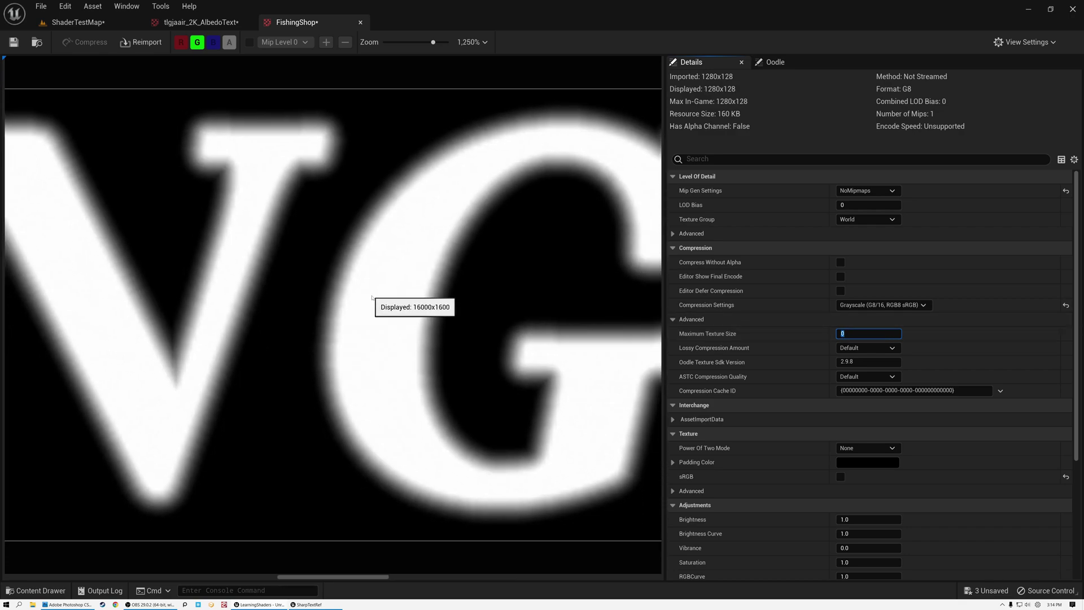
{"action": "scroll", "coordinate": [372, 296], "scroll_direction": "down", "scroll_amount": 1}
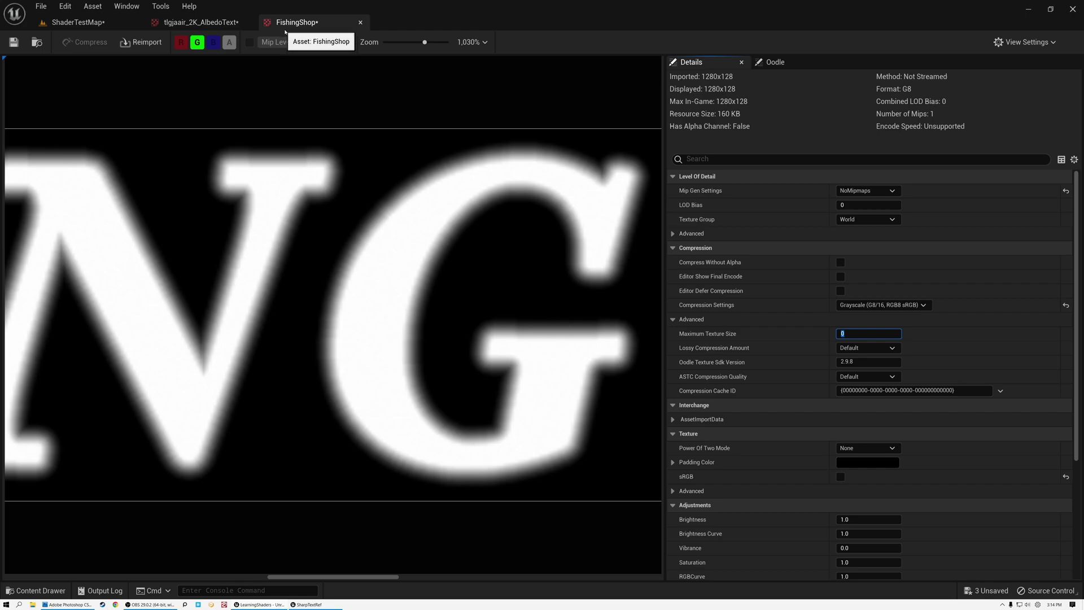
{"action": "left_click", "coordinate": [14, 41]}
{"action": "key", "text": "ctrl+z"}
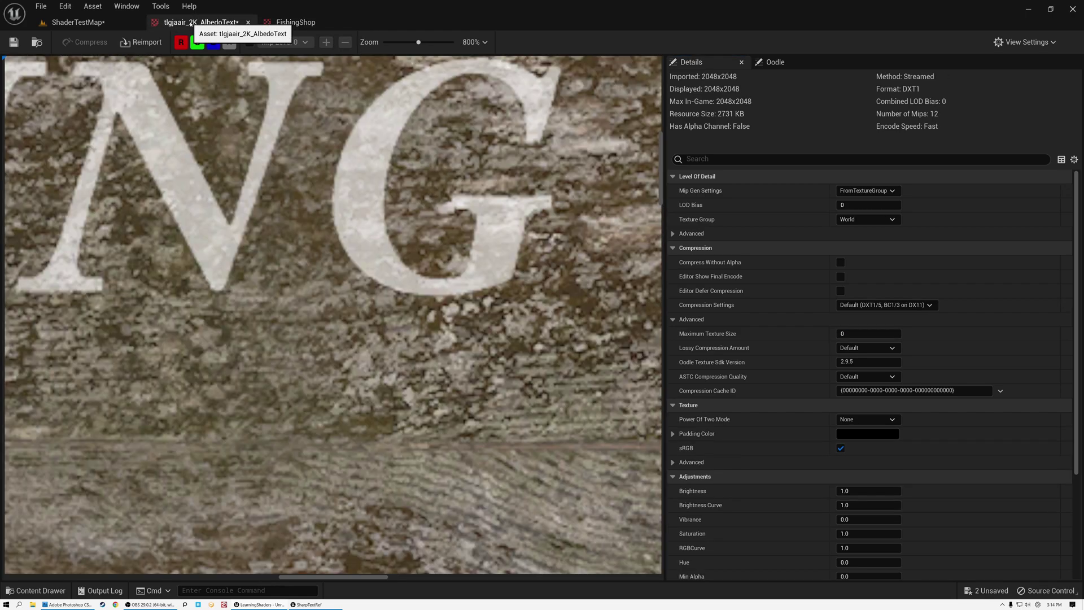
{"action": "key", "text": "ctrl+s"}
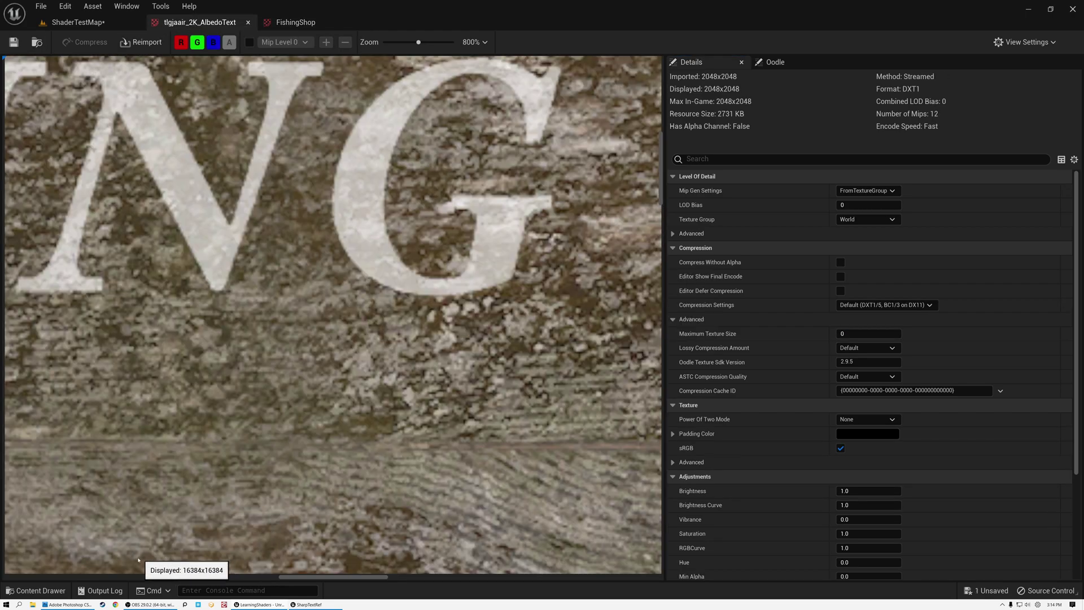
Create a new material named SharpText in the StarterContent Materials folder and open it for editing
{"action": "left_click", "coordinate": [35, 590]}
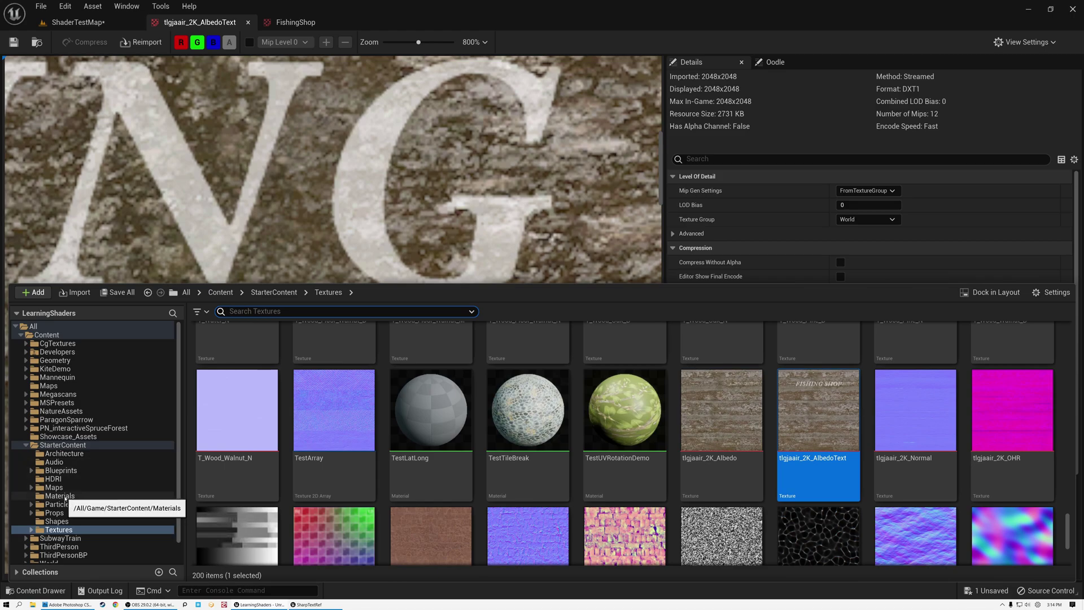
{"action": "left_click", "coordinate": [60, 495]}
{"action": "scroll", "coordinate": [938, 451], "scroll_direction": "down", "scroll_amount": 10}
{"action": "scroll", "coordinate": [960, 491], "scroll_direction": "down", "scroll_amount": 5}
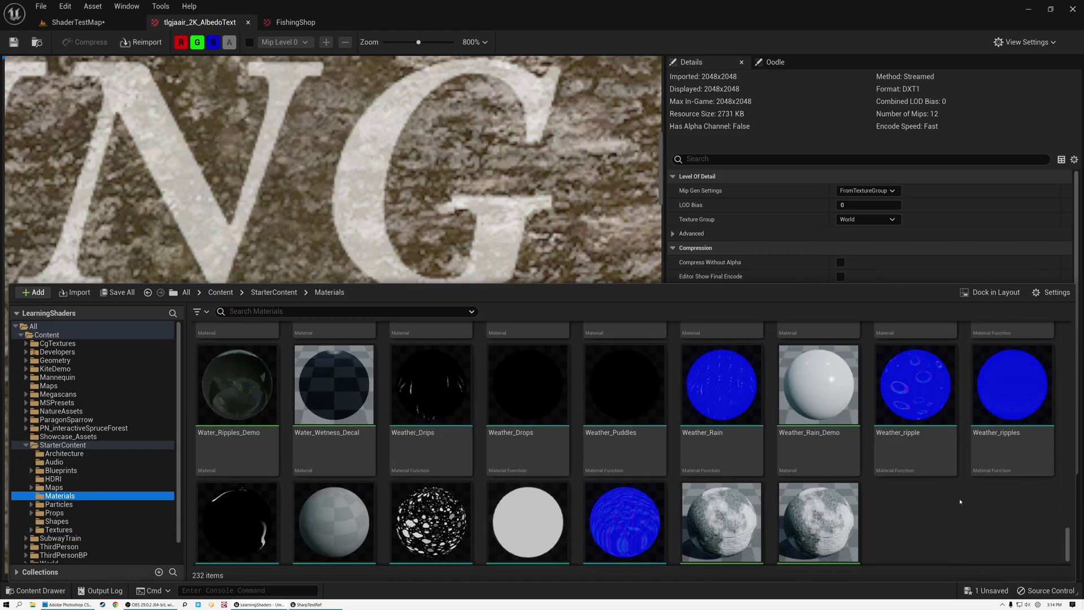
{"action": "right_click", "coordinate": [914, 474]}
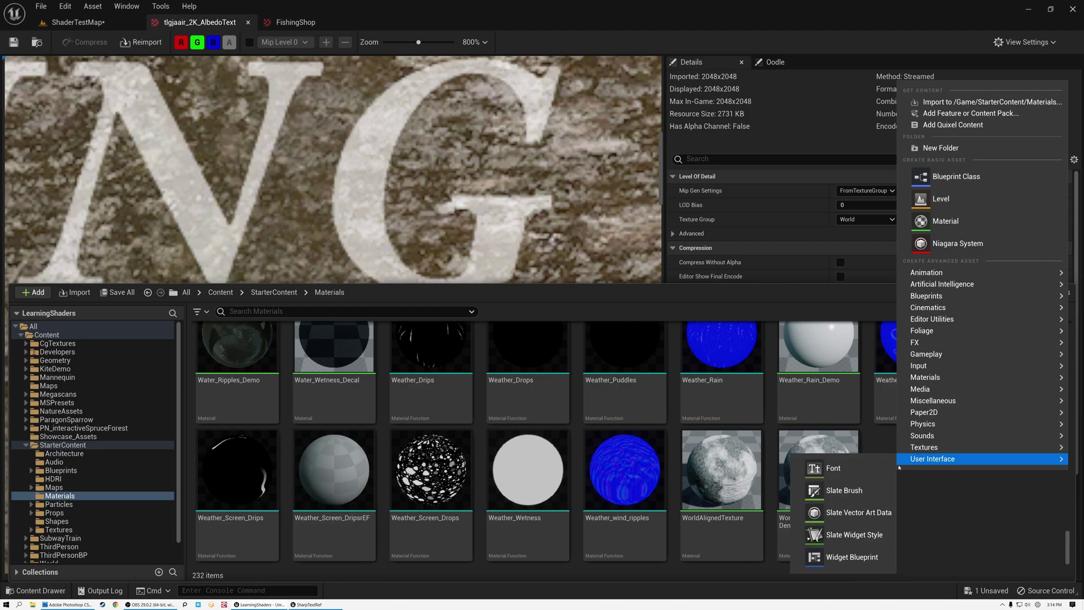
{"action": "left_click", "coordinate": [946, 221]}
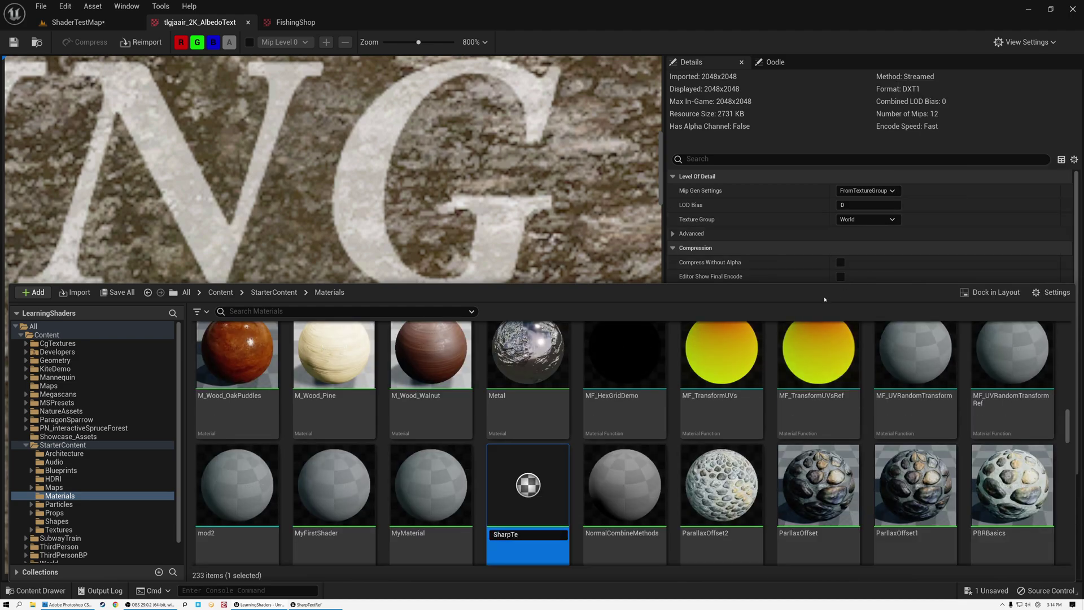
{"action": "key", "text": "Return"}
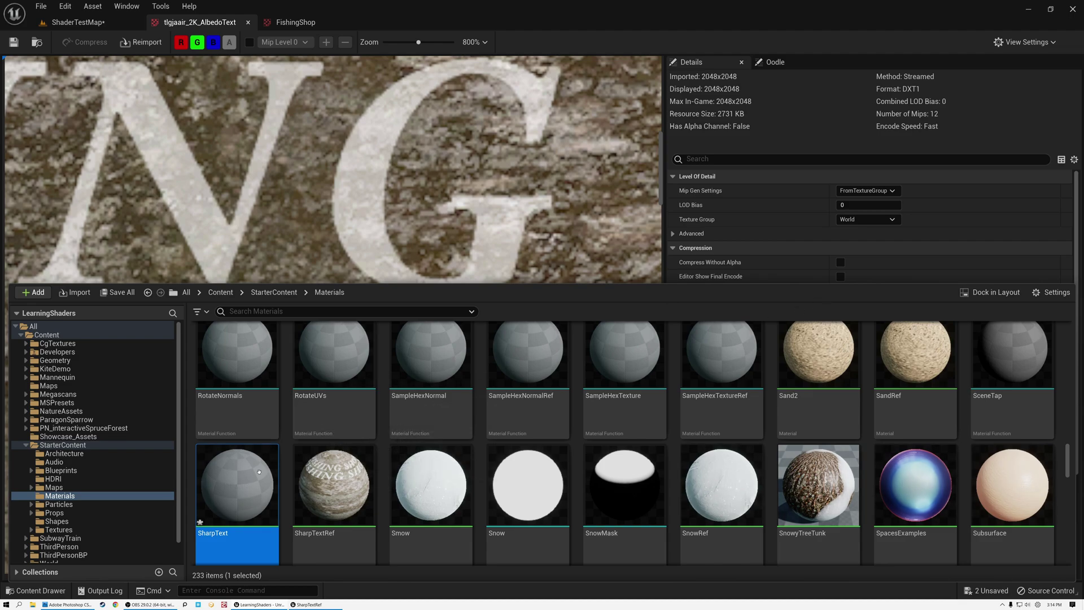
{"action": "double_click", "coordinate": [259, 472]}
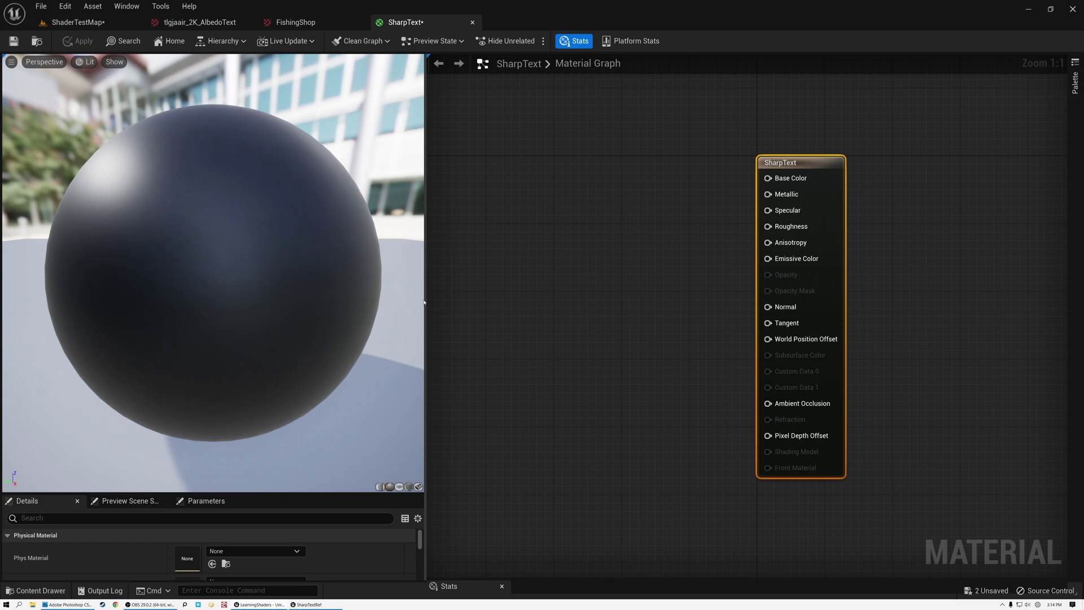
Enlarge the graph area and add texture samples for FishingShop and the tlgjaair_2K AlbedoText, Normal and OHR textures, spreading them out
{"action": "left_click_drag", "start_coordinate": [424, 302], "coordinate": [243, 302]}
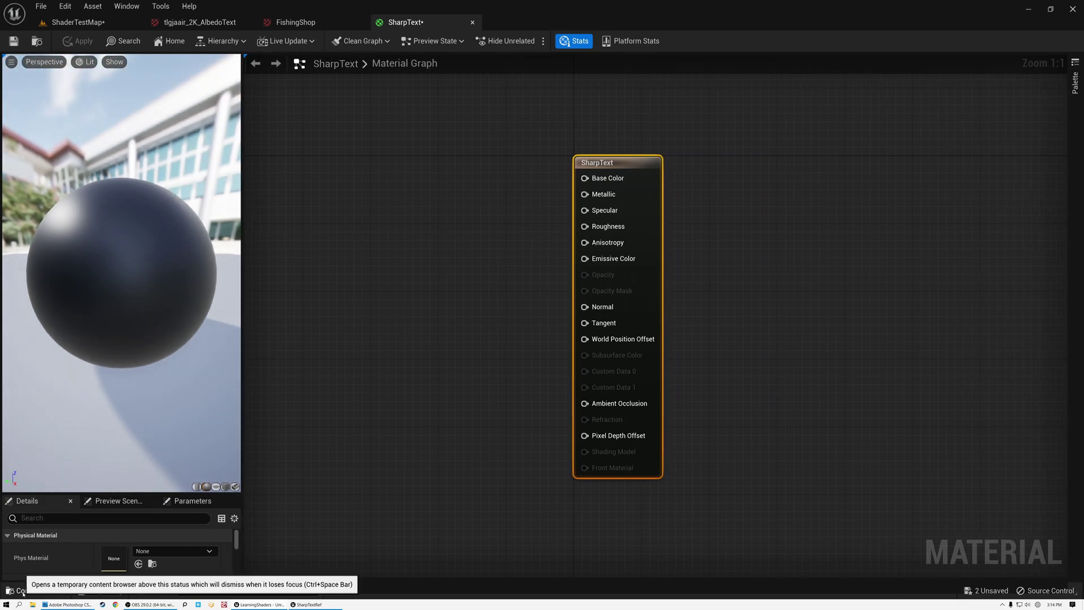
{"action": "left_click", "coordinate": [22, 591]}
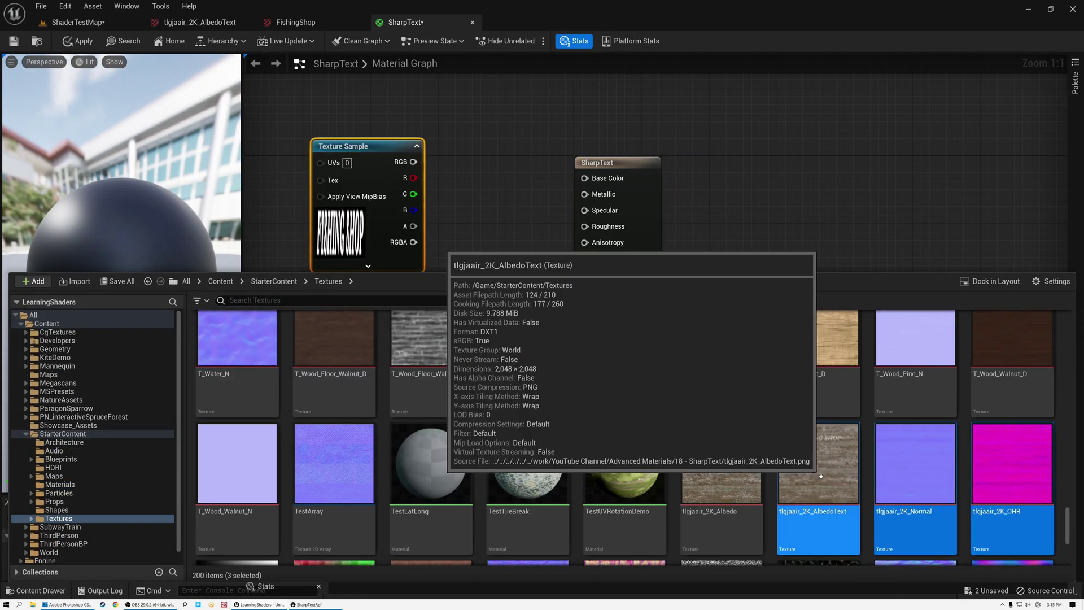
{"action": "left_click_drag", "start_coordinate": [820, 476], "coordinate": [328, 299]}
{"action": "left_click_drag", "start_coordinate": [517, 211], "coordinate": [297, 447]}
{"action": "left_click_drag", "start_coordinate": [552, 223], "coordinate": [460, 468]}
Connect the albedo RGB to Base Color, the normal RGB to Normal, and the OHR texture's red to Ambient Occlusion and blue to Roughness
{"action": "left_click_drag", "start_coordinate": [396, 314], "coordinate": [587, 179]}
{"action": "left_click_drag", "start_coordinate": [388, 458], "coordinate": [585, 307]}
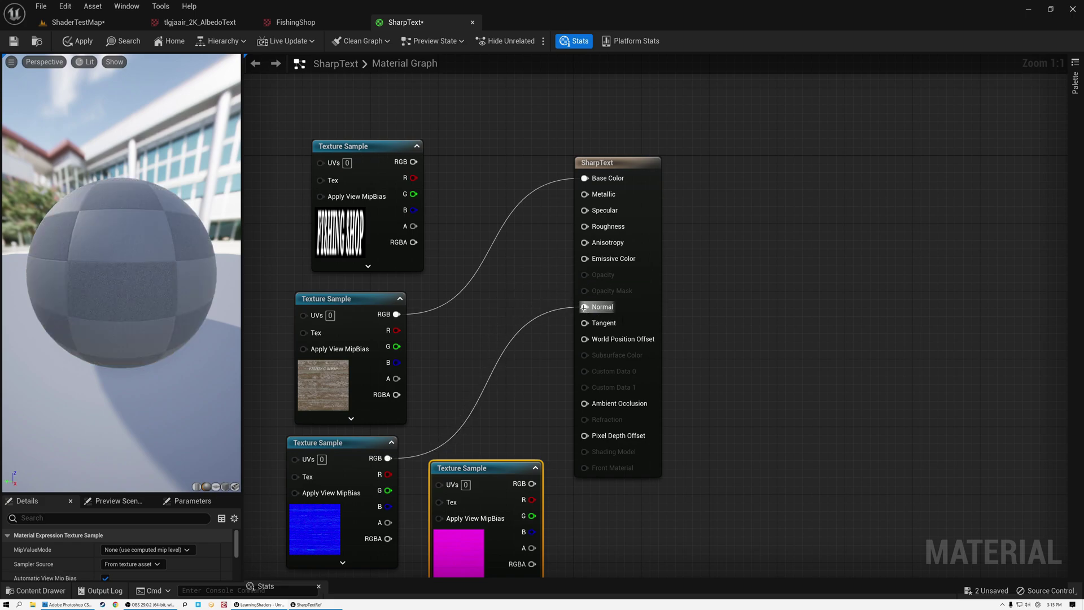
{"action": "left_click_drag", "start_coordinate": [532, 500], "coordinate": [585, 403]}
{"action": "left_click_drag", "start_coordinate": [532, 531], "coordinate": [586, 229]}
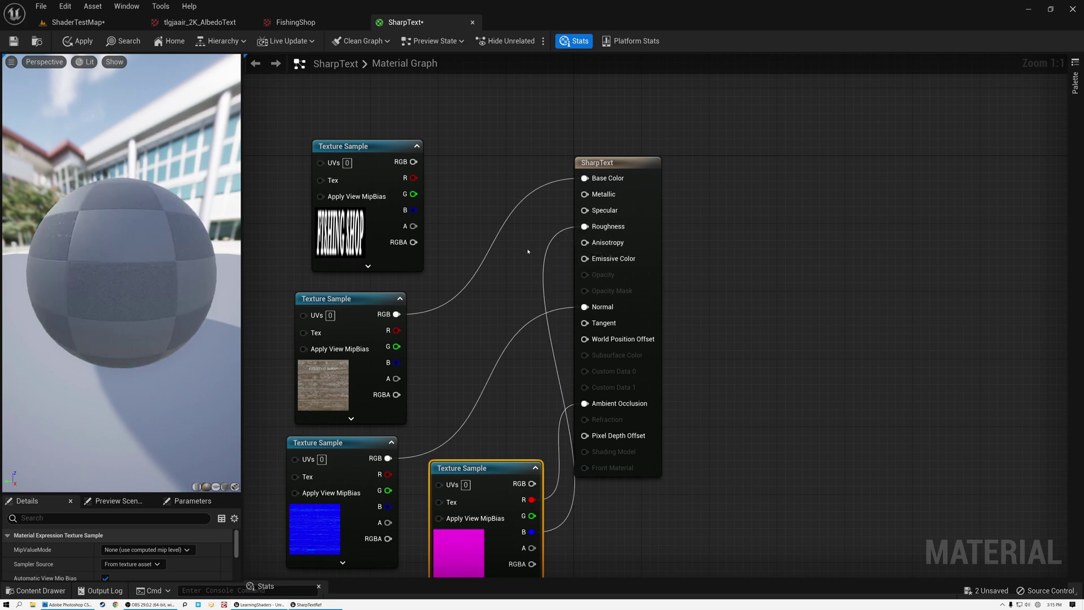
Show the material on a cube with a 50-degree preview field of view, widen the preview and frame the lettering
{"action": "left_click", "coordinate": [226, 487]}
{"action": "left_click_drag", "start_coordinate": [146, 318], "coordinate": [147, 318]}
{"action": "left_click", "coordinate": [12, 62]}
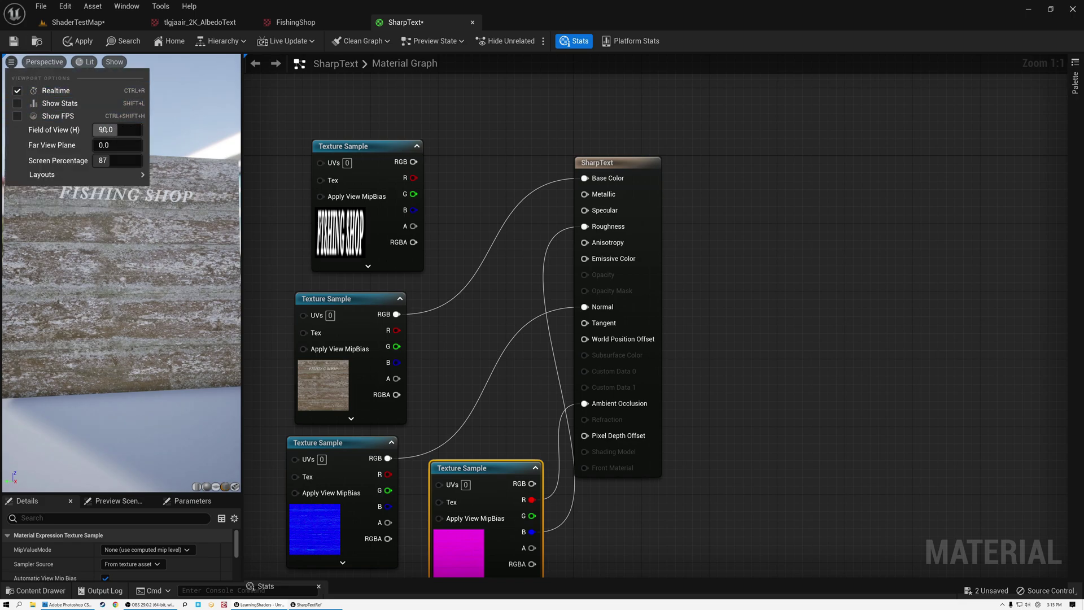
{"action": "type", "text": "50"}
{"action": "key", "text": "Return"}
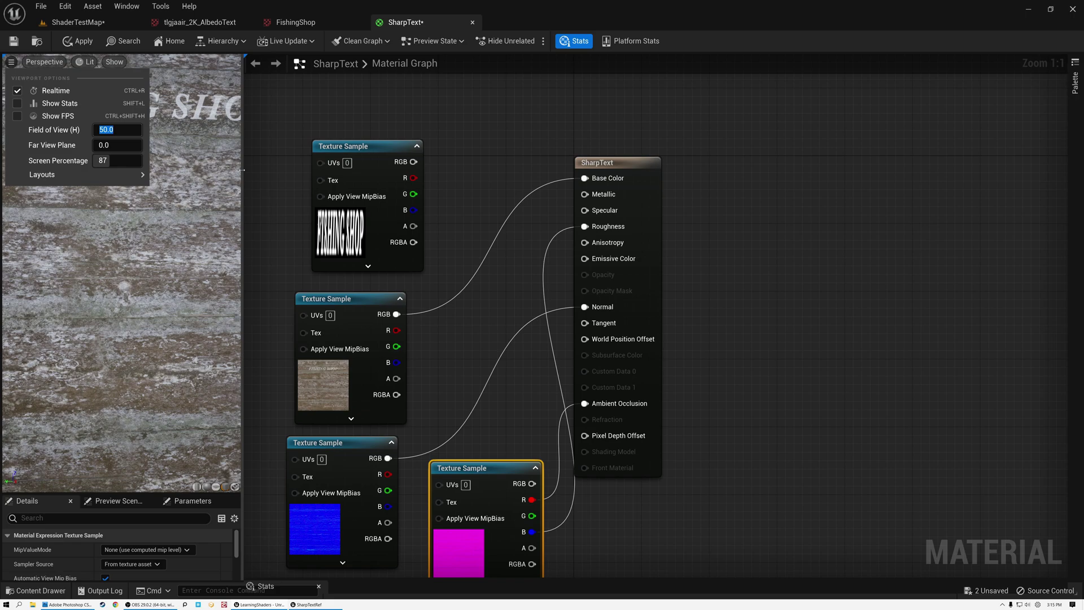
{"action": "left_click_drag", "start_coordinate": [242, 213], "coordinate": [384, 215]}
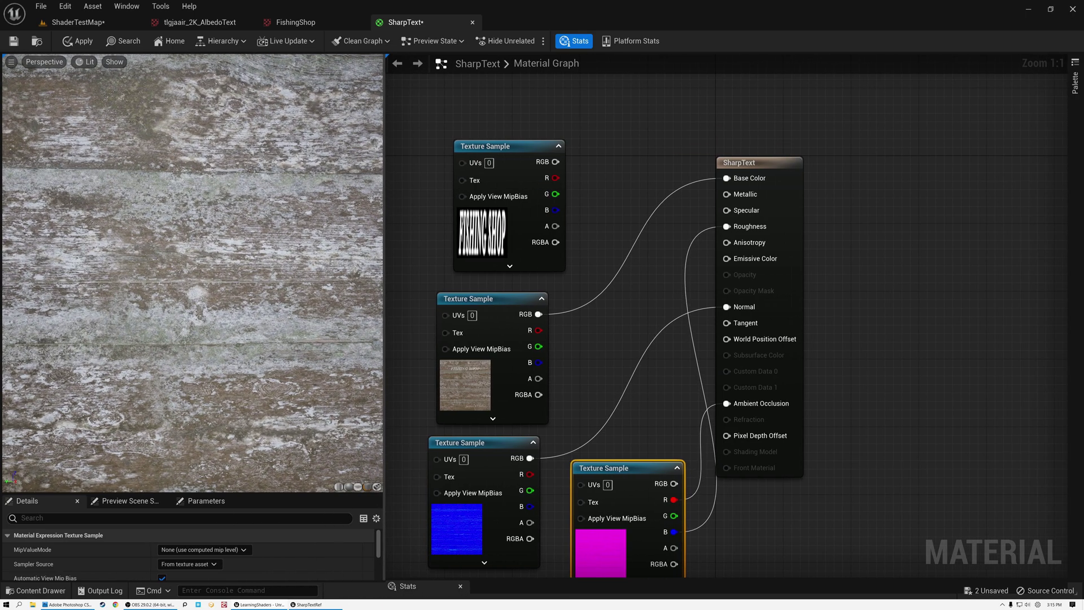
{"action": "left_click_drag", "start_coordinate": [256, 243], "coordinate": [255, 265]}
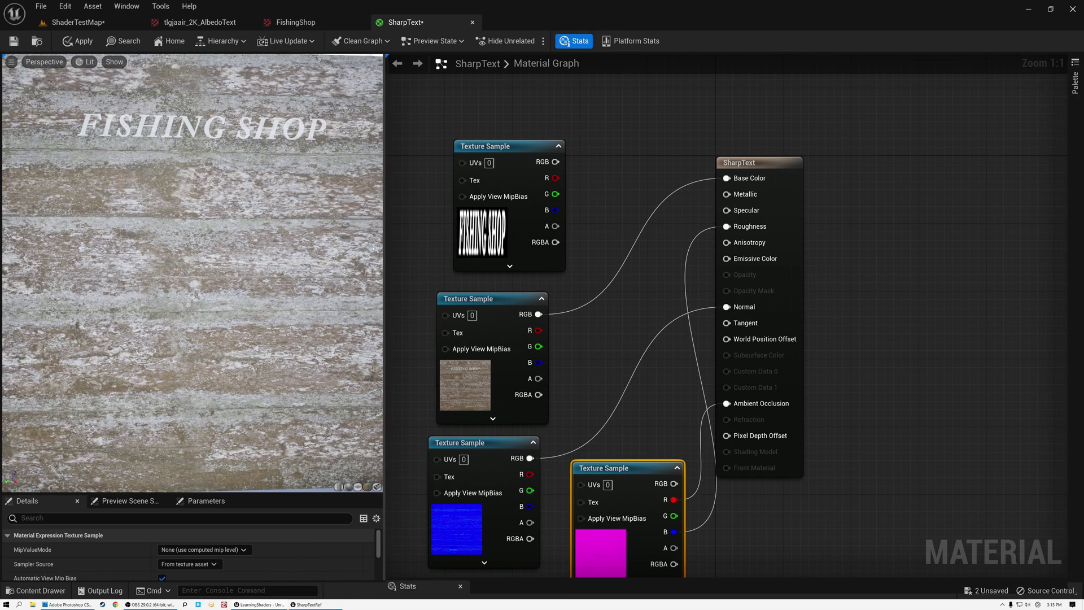
Set the FishingShop sample apart from the others and stack the albedo, normal and OHR samples in one column
{"action": "right_click_drag", "start_coordinate": [612, 151], "coordinate": [824, 133]}
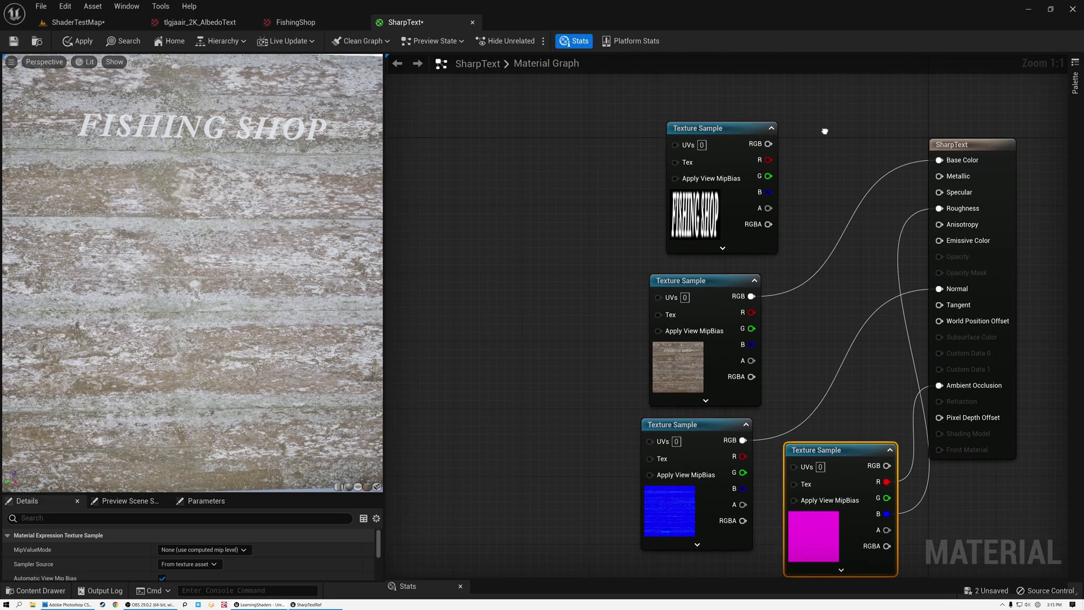
{"action": "left_click_drag", "start_coordinate": [727, 131], "coordinate": [493, 141]}
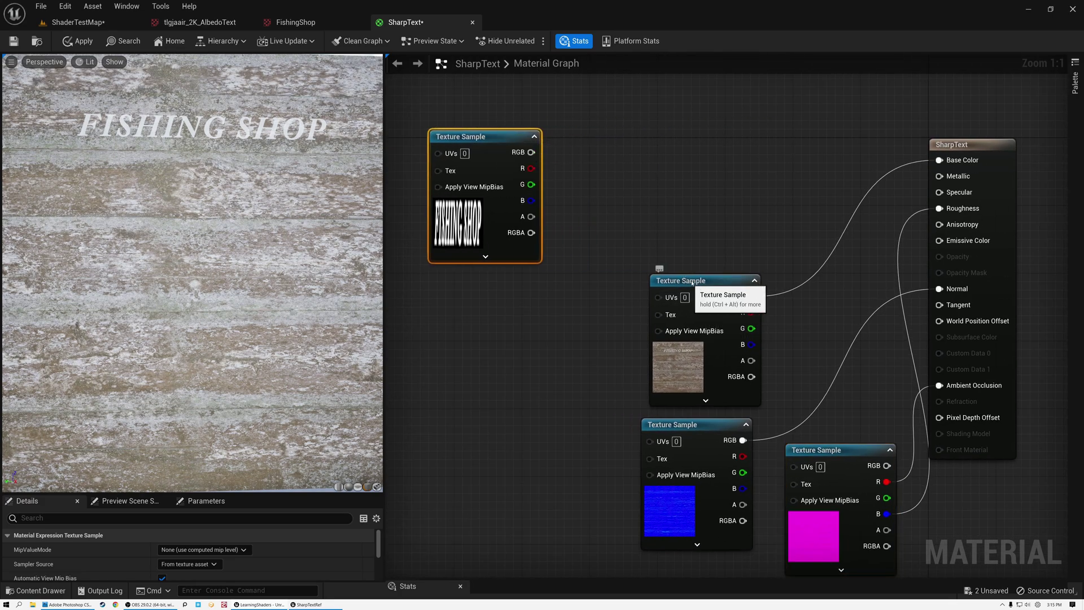
{"action": "left_click_drag", "start_coordinate": [681, 279], "coordinate": [672, 144]}
{"action": "left_click_drag", "start_coordinate": [706, 424], "coordinate": [707, 280]}
{"action": "left_click_drag", "start_coordinate": [827, 451], "coordinate": [683, 426]}
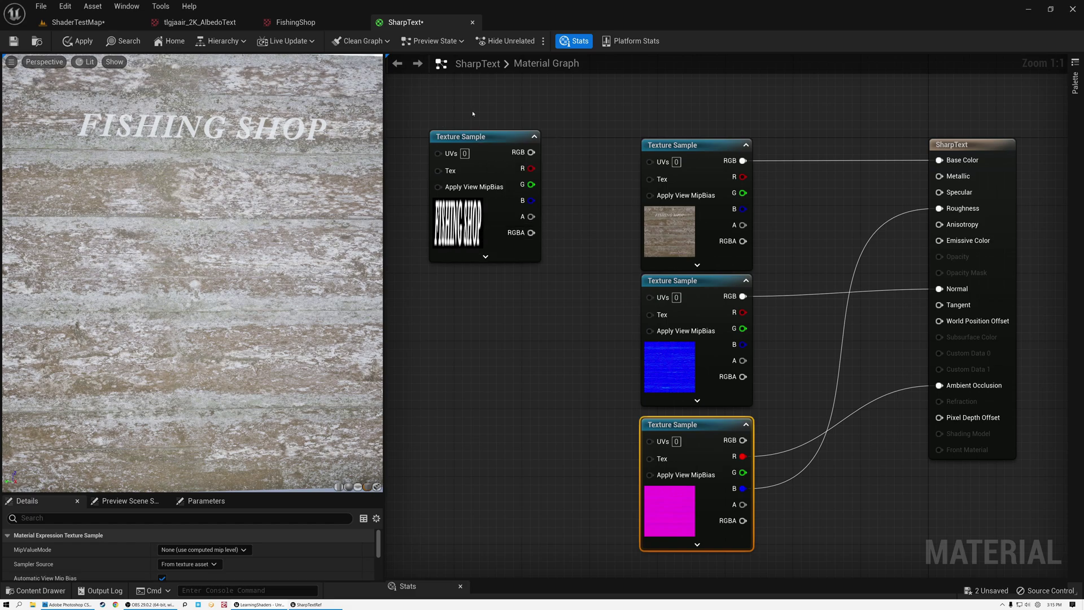
{"action": "right_click_drag", "start_coordinate": [473, 114], "coordinate": [612, 138]}
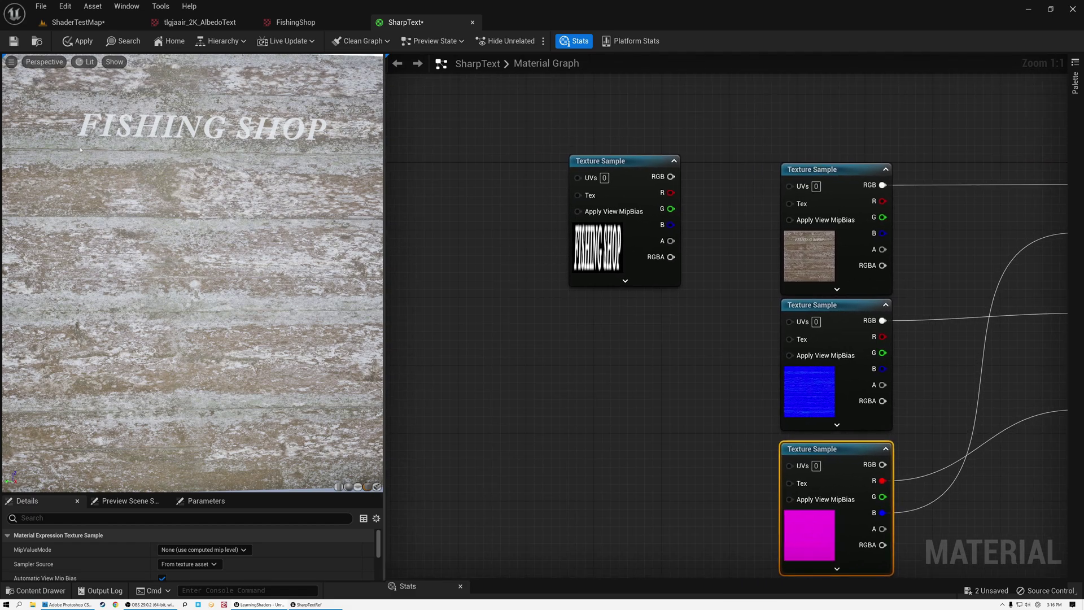
Add the MF_TransformUVs function from the StarterContent Materials folder and connect its result to the FishingShop sample's UVs
{"action": "scroll", "coordinate": [257, 183], "scroll_direction": "down", "scroll_amount": 3}
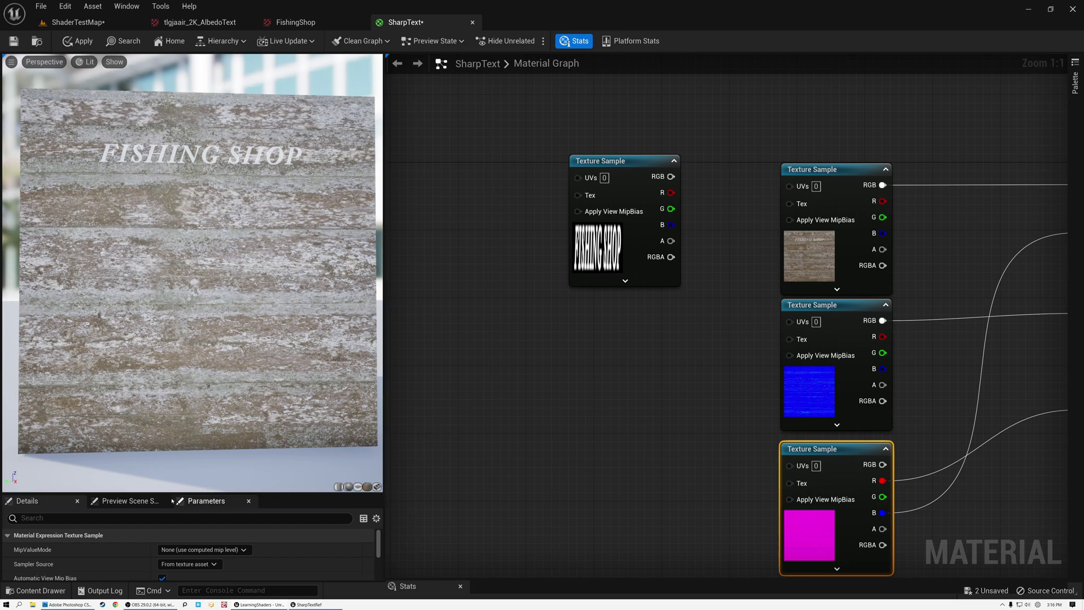
{"action": "left_click", "coordinate": [55, 593]}
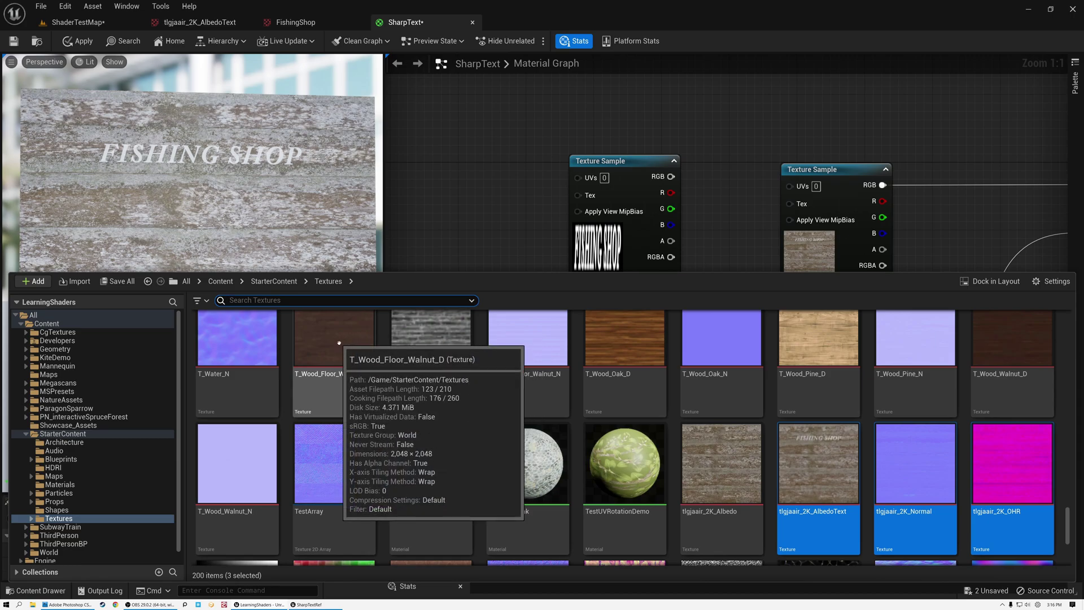
{"action": "left_click", "coordinate": [59, 484]}
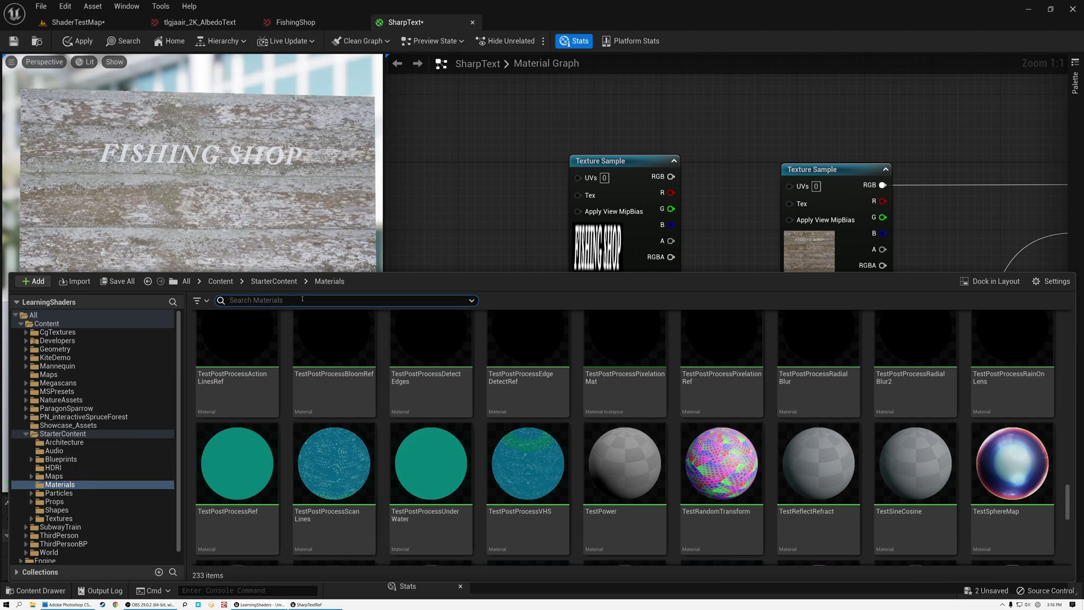
{"action": "type", "text": "MF_"}
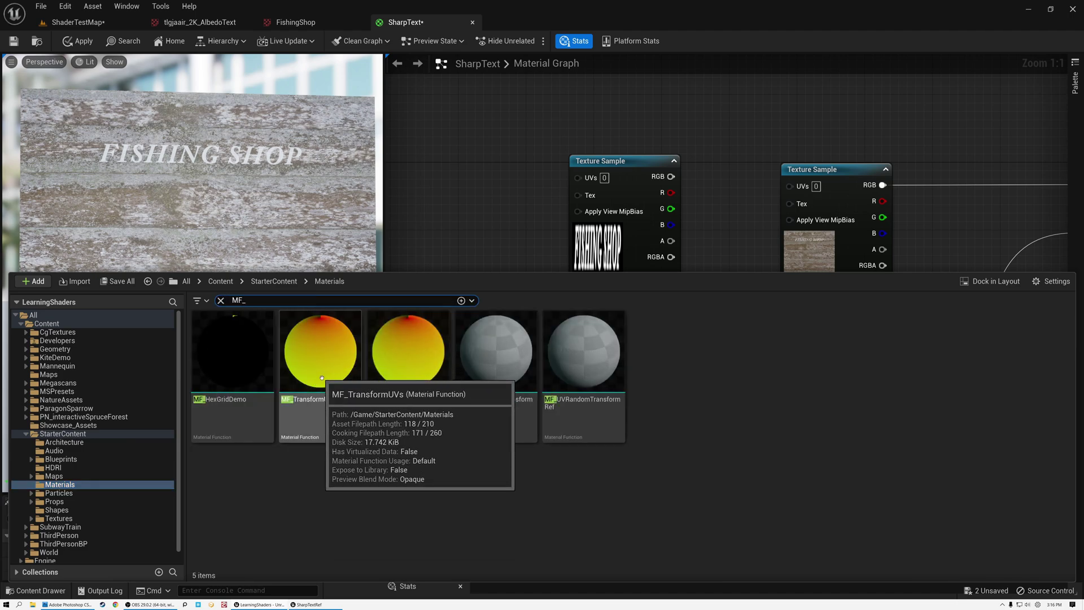
{"action": "left_click_drag", "start_coordinate": [322, 361], "coordinate": [458, 179]}
{"action": "right_click_drag", "start_coordinate": [490, 140], "coordinate": [581, 214]}
{"action": "left_click_drag", "start_coordinate": [601, 256], "coordinate": [536, 248]}
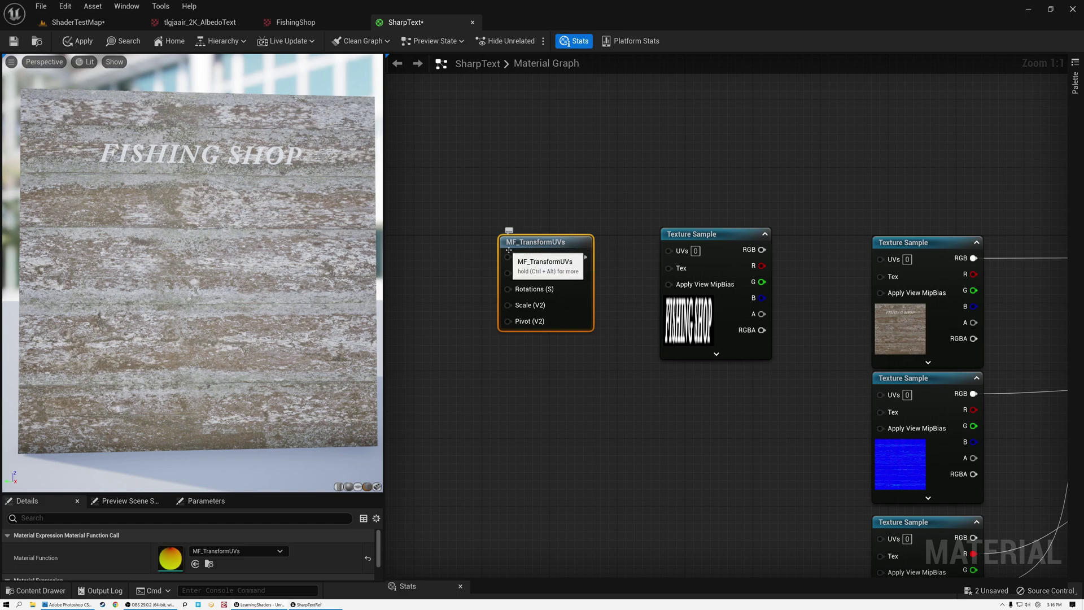
{"action": "left_click_drag", "start_coordinate": [551, 244], "coordinate": [541, 241]}
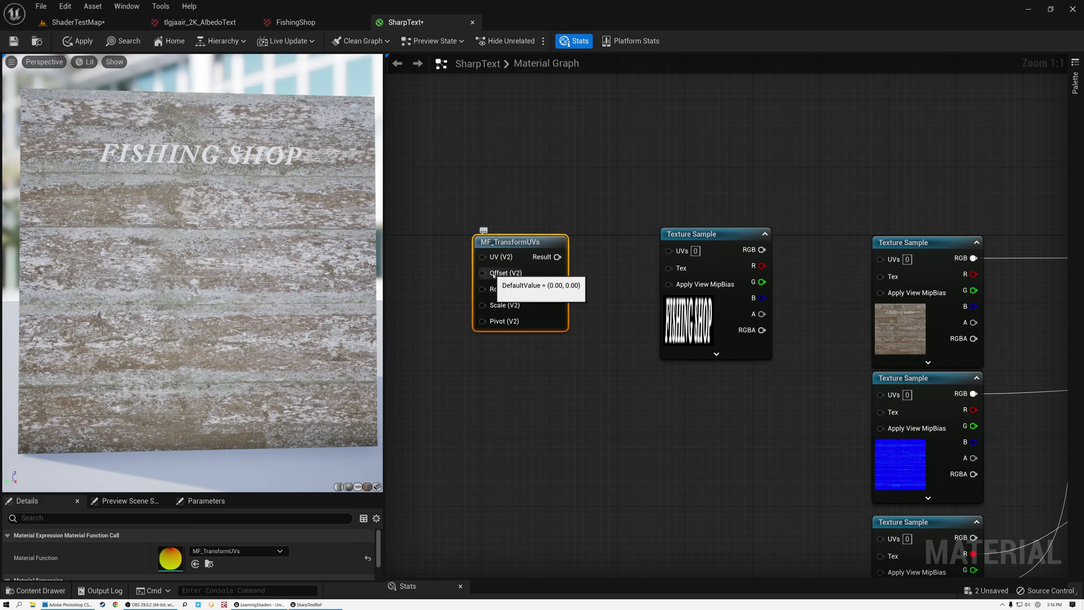
{"action": "mouse_move", "coordinate": [516, 242]}
{"action": "left_mouse_down"}
{"action": "mouse_move", "coordinate": [541, 242]}
{"action": "mouse_move", "coordinate": [524, 243]}
{"action": "left_mouse_up"}
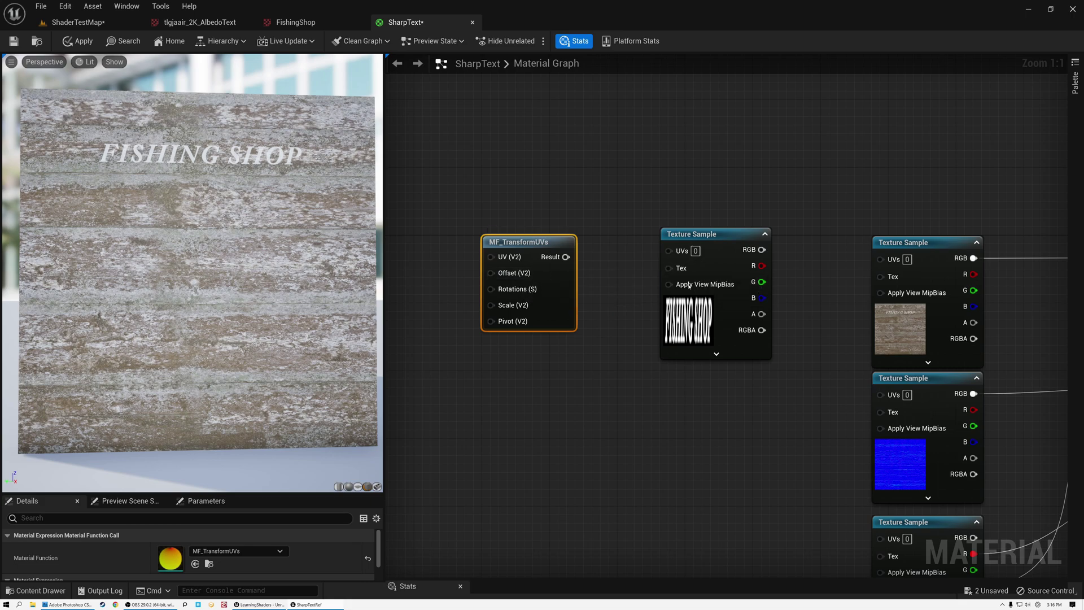
{"action": "left_click_drag", "start_coordinate": [566, 256], "coordinate": [669, 250]}
Add an Add node that combines the FishingShop RGB as A with the albedo RGB as B, and connect it to Base Color
{"action": "right_click_drag", "start_coordinate": [774, 187], "coordinate": [556, 197]}
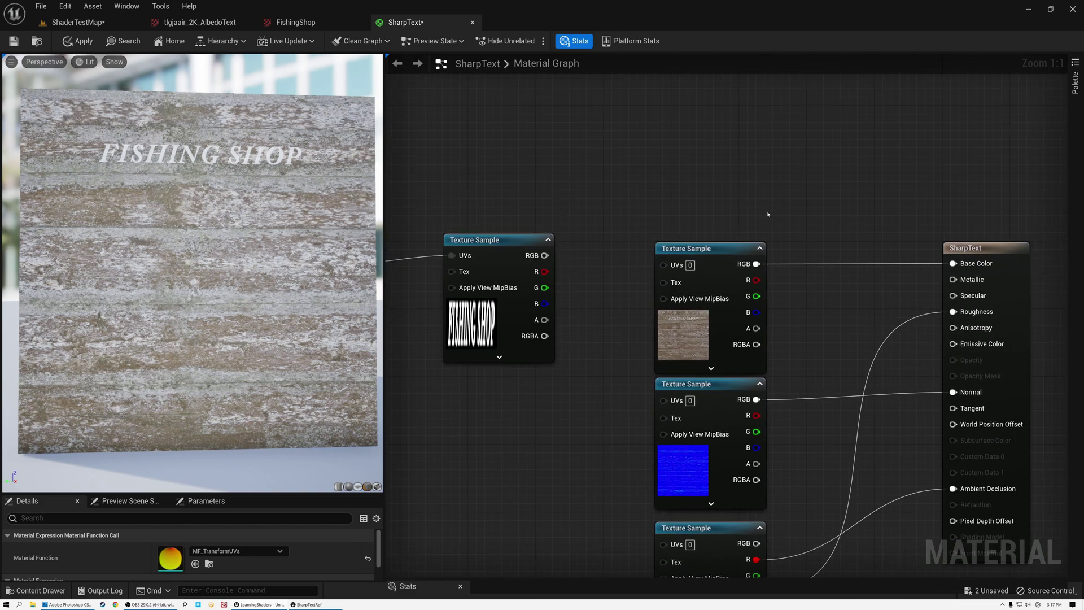
{"action": "right_click", "coordinate": [757, 169]}
{"action": "type", "text": "add"}
{"action": "left_click", "coordinate": [773, 231]}
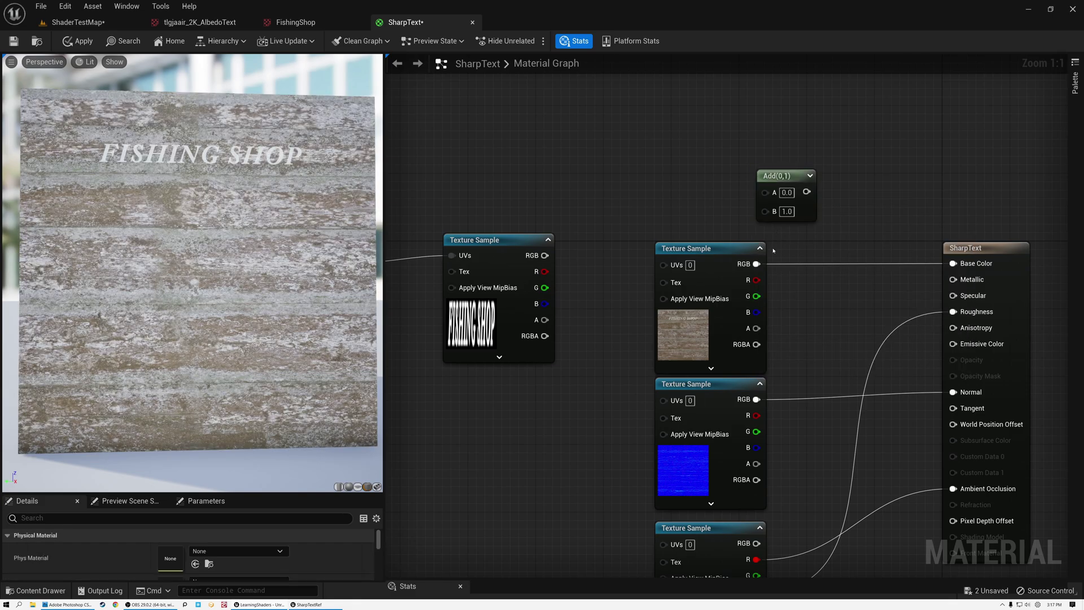
{"action": "left_click_drag", "start_coordinate": [757, 264], "coordinate": [819, 180]}
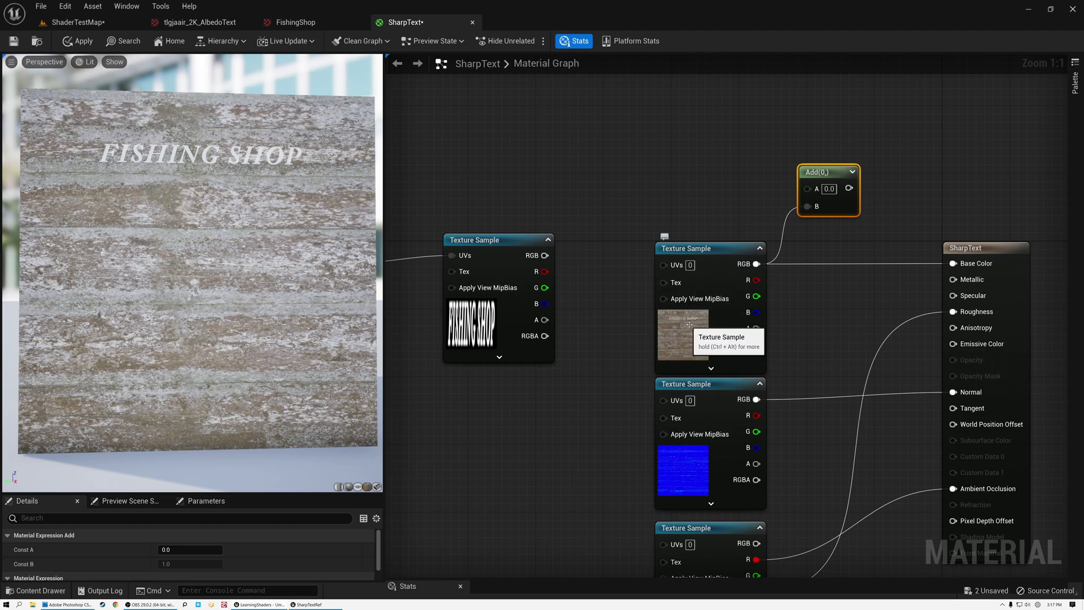
{"action": "left_click_drag", "start_coordinate": [544, 255], "coordinate": [953, 263]}
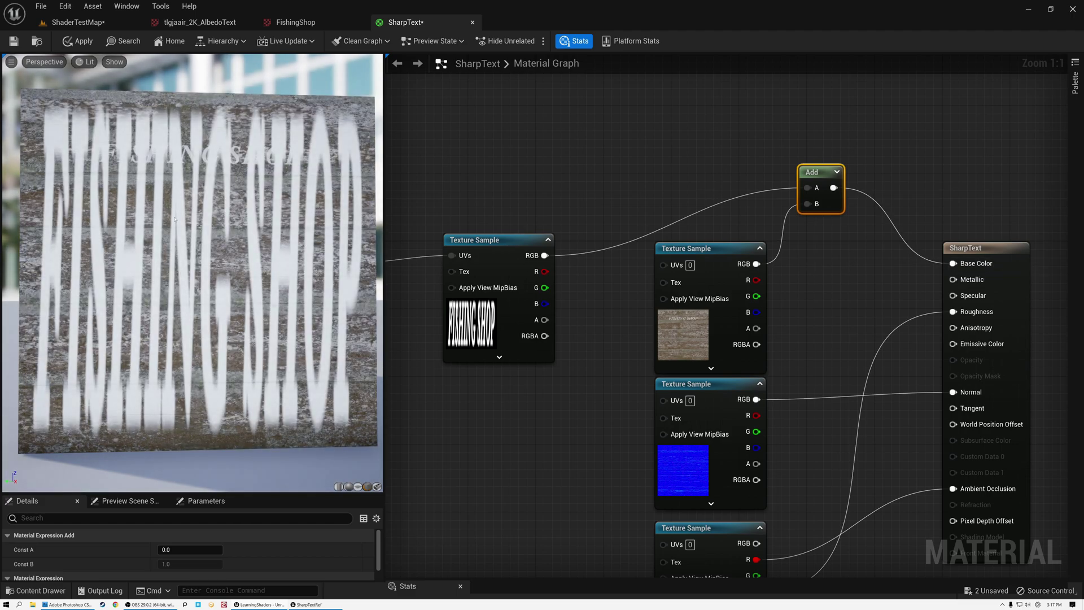
Move MF_TransformUVs closer to the FishingShop sample and place a two-component constant beside its inputs
{"action": "right_click_drag", "start_coordinate": [489, 198], "coordinate": [741, 179]}
{"action": "left_click_drag", "start_coordinate": [570, 233], "coordinate": [609, 234]}
{"action": "scroll", "coordinate": [609, 234], "scroll_direction": "up", "scroll_amount": 1}
{"action": "scroll", "coordinate": [612, 207], "scroll_direction": "up", "scroll_amount": 6}
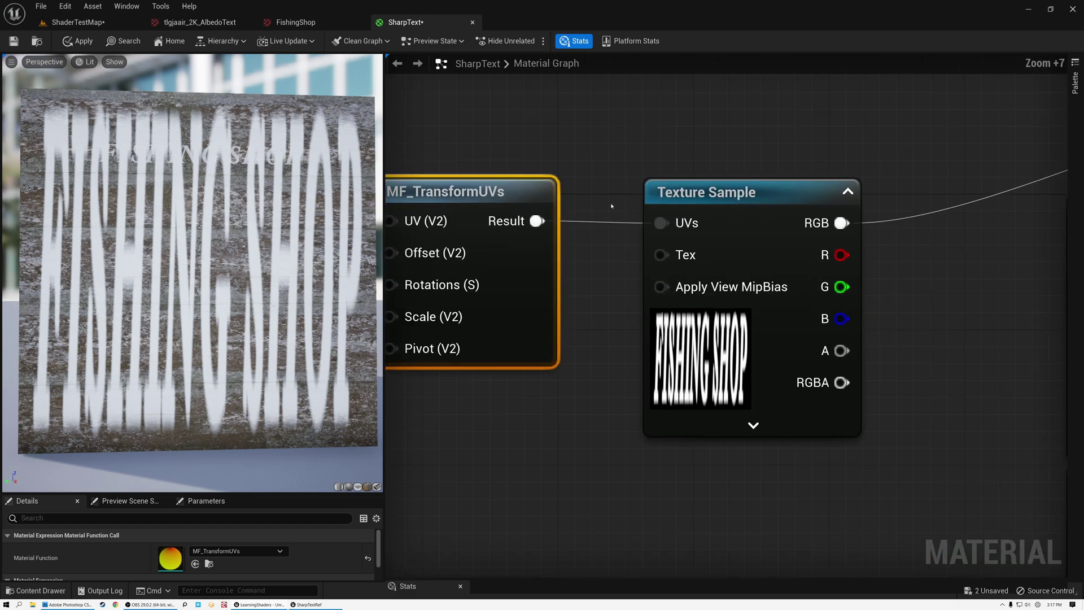
{"action": "right_click_drag", "start_coordinate": [611, 161], "coordinate": [864, 154]}
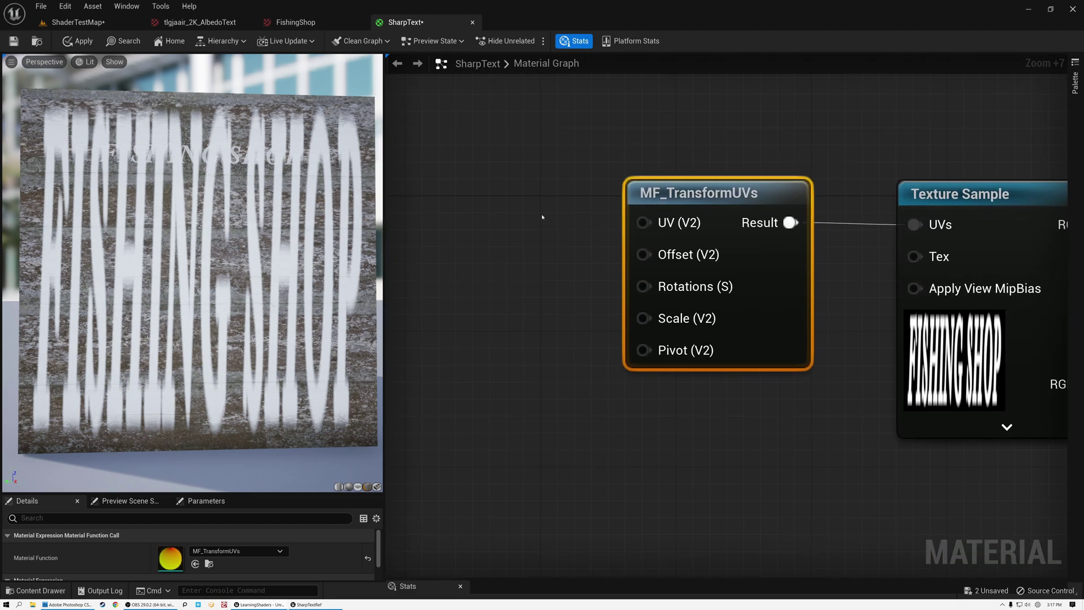
{"action": "left_click", "coordinate": [468, 196]}
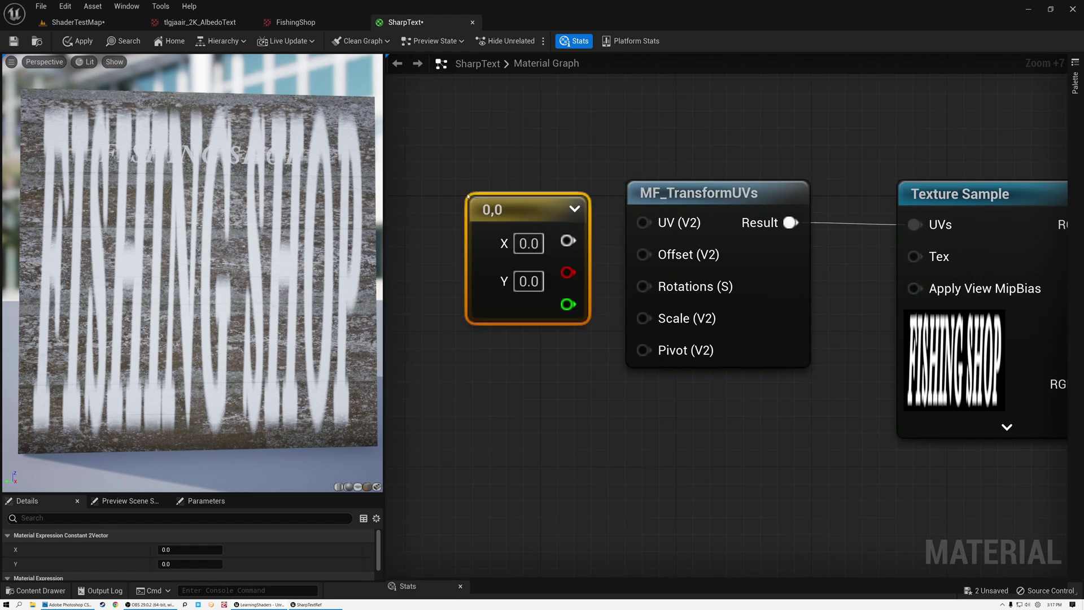
{"action": "left_click_drag", "start_coordinate": [520, 195], "coordinate": [474, 196]}
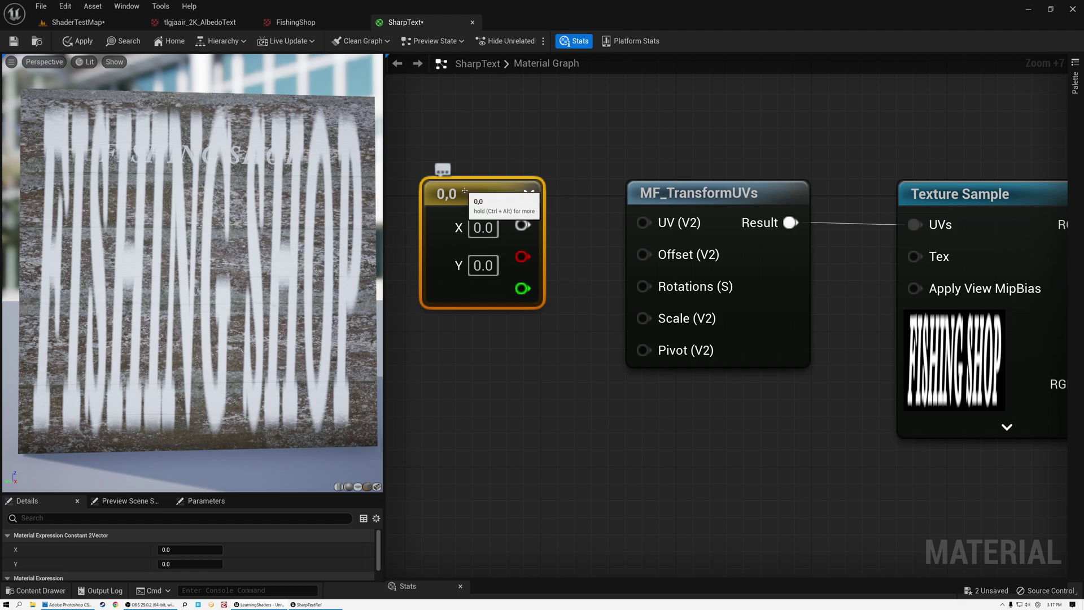
{"action": "left_click_drag", "start_coordinate": [473, 200], "coordinate": [455, 285]}
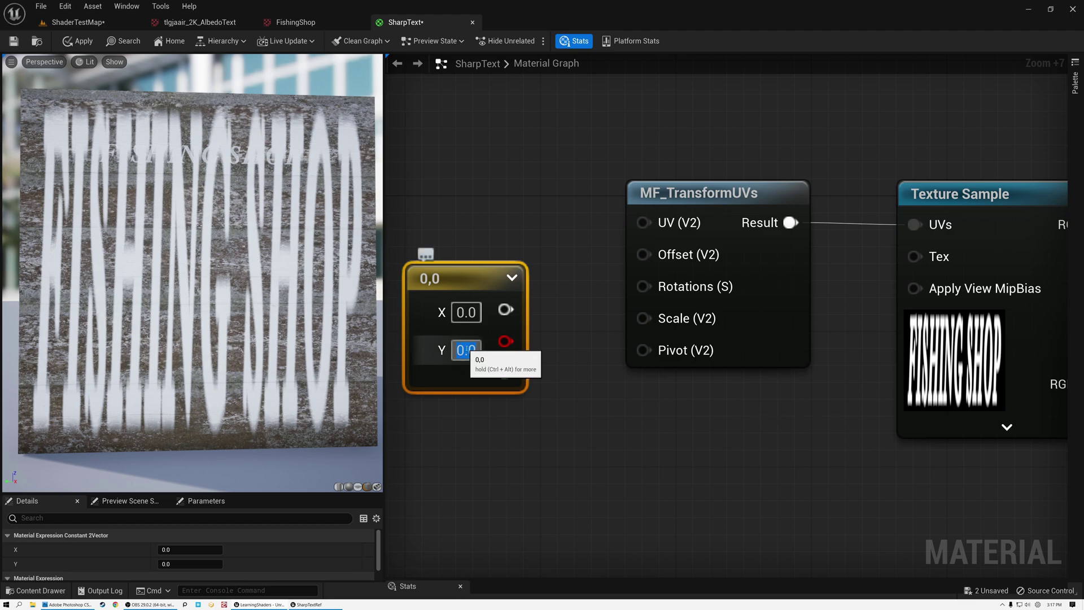
Set the two-component constant to X 1.55 and Y 15.5 and connect it to the Scale input of MF_TransformUVs
{"action": "type", "text": "15.5"}
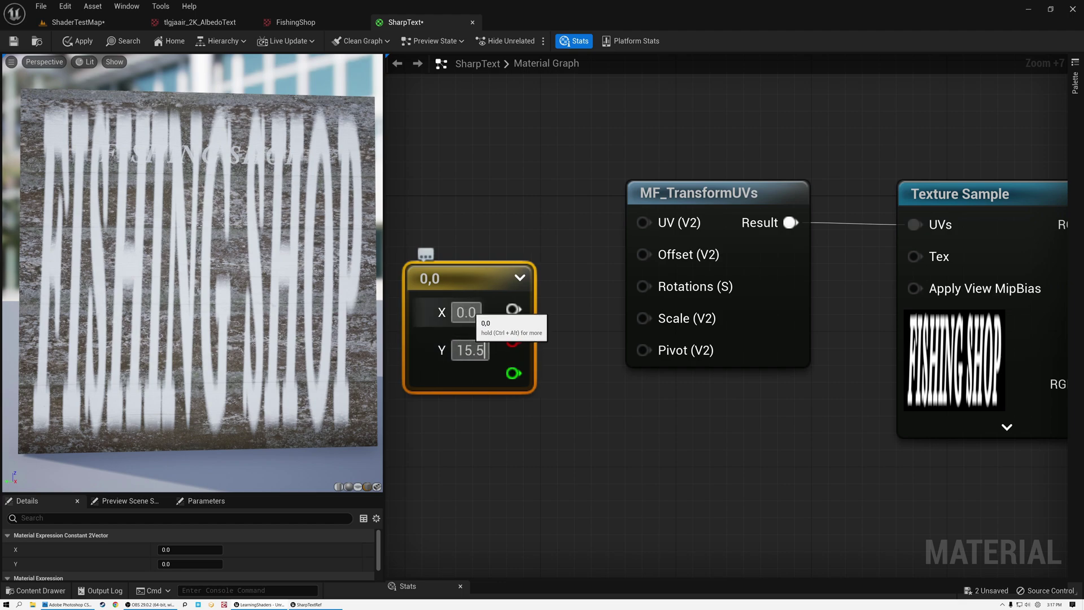
{"action": "left_click", "coordinate": [462, 313]}
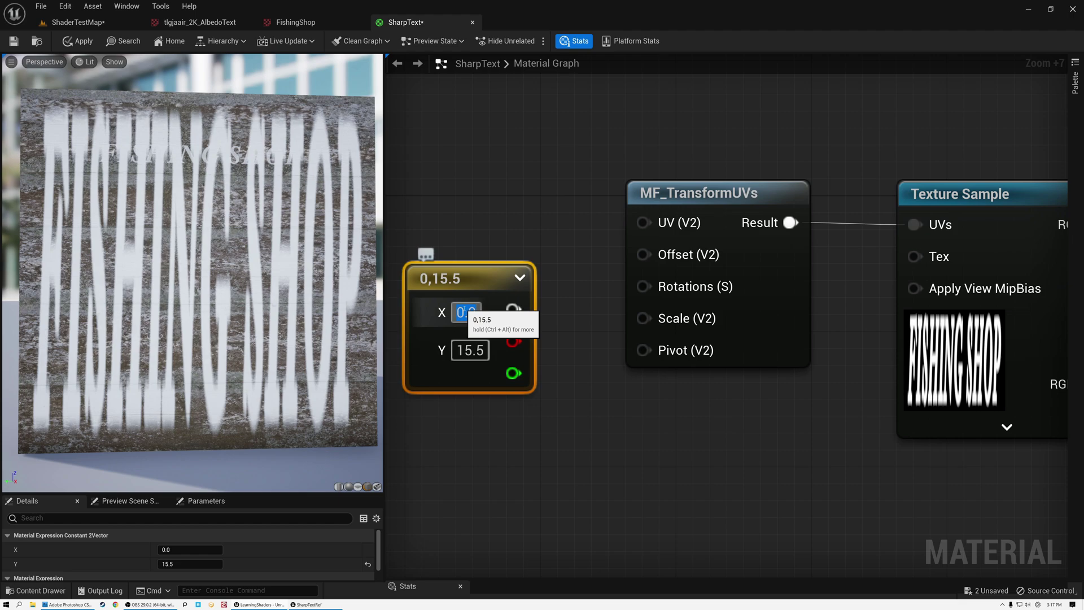
{"action": "type", "text": "15.5"}
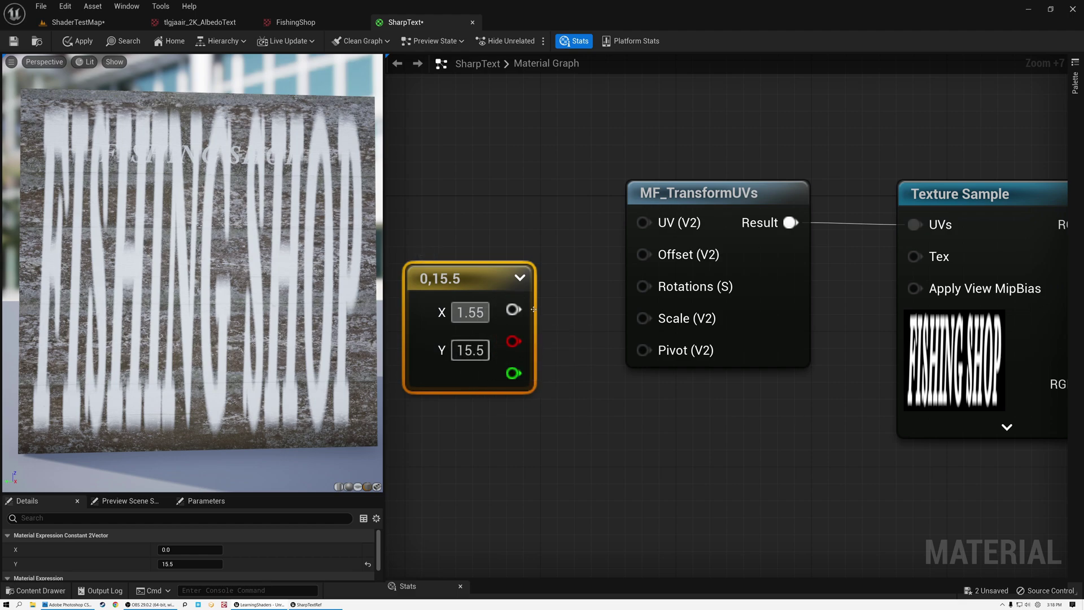
{"action": "left_click_drag", "start_coordinate": [514, 309], "coordinate": [644, 318]}
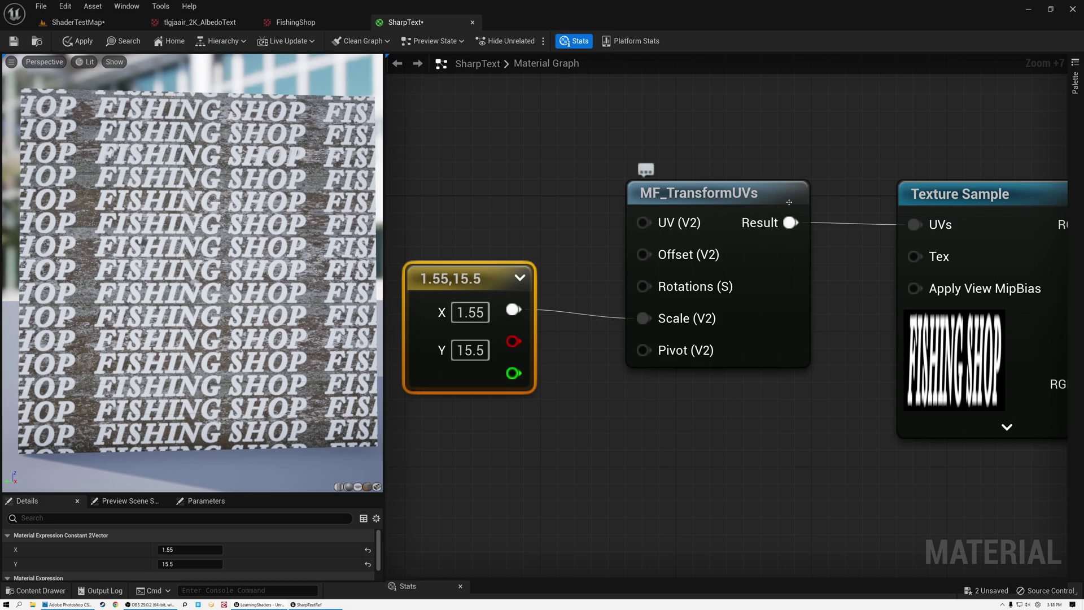
Set the FishingShop texture sample's sampler source to Shared: Clamp, enlarging the properties area to reach it
{"action": "right_click_drag", "start_coordinate": [845, 158], "coordinate": [590, 162]}
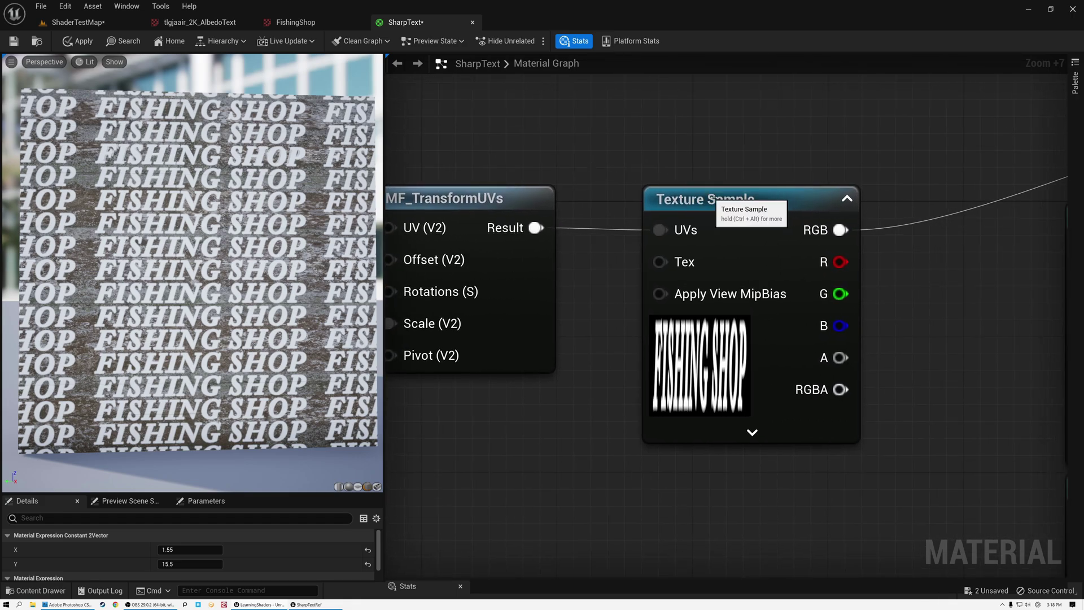
{"action": "left_click", "coordinate": [695, 199]}
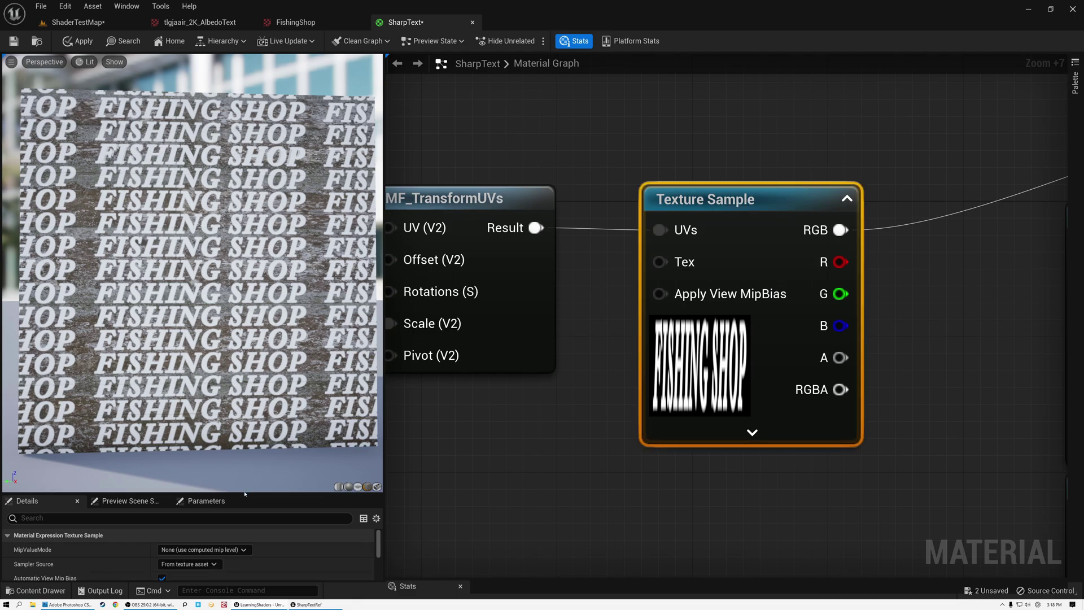
{"action": "left_click_drag", "start_coordinate": [245, 493], "coordinate": [237, 407]}
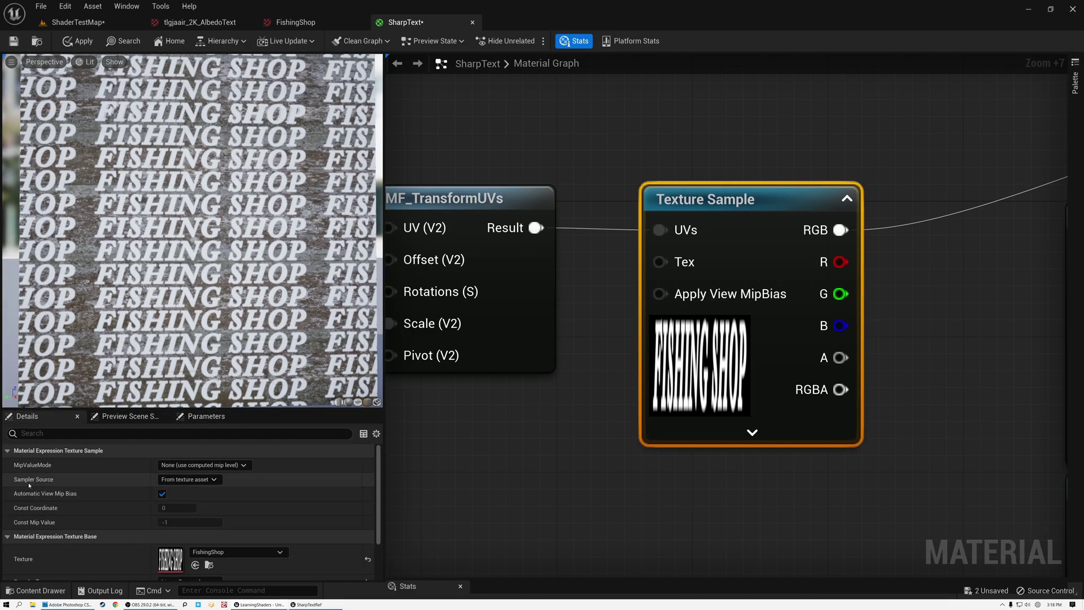
{"action": "left_click", "coordinate": [187, 480]}
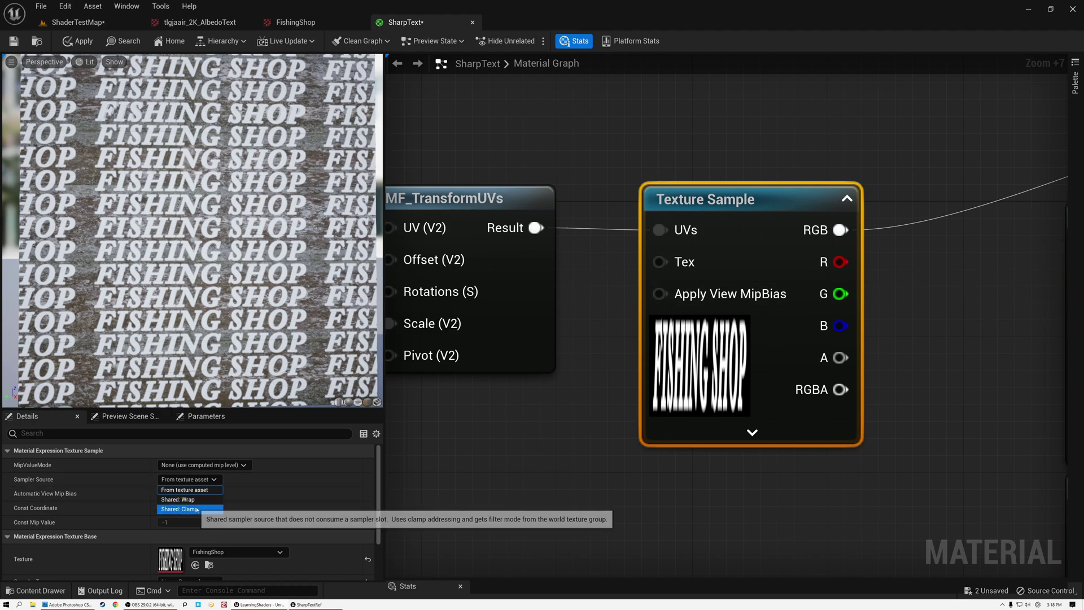
{"action": "left_click", "coordinate": [196, 508]}
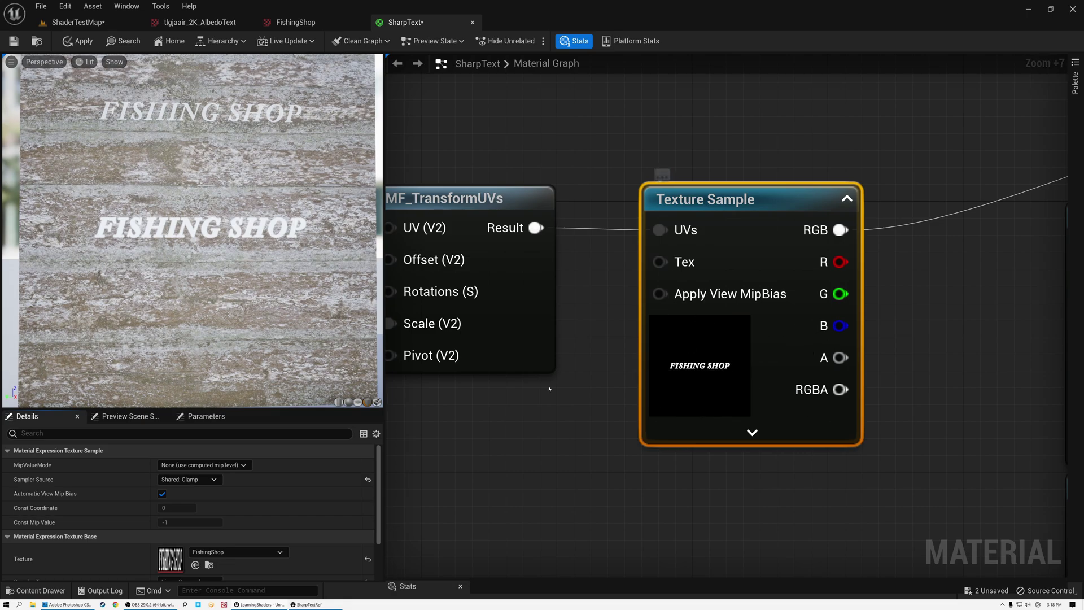
Add another two-component constant with X 0 and Y 4 and connect it to the Offset input of MF_TransformUVs
{"action": "right_click_drag", "start_coordinate": [476, 407], "coordinate": [696, 404]}
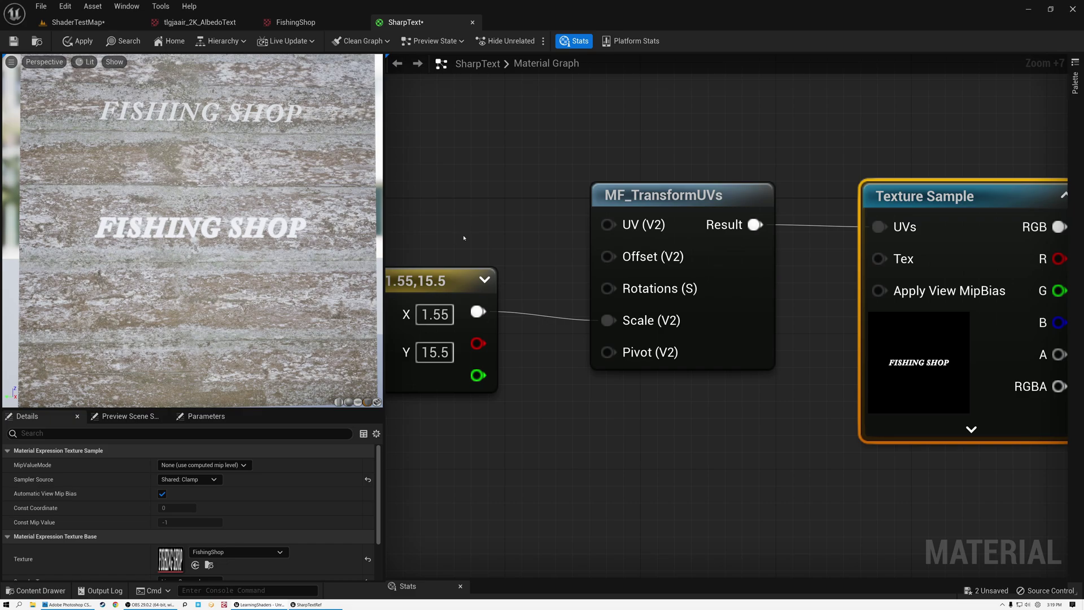
{"action": "right_click_drag", "start_coordinate": [449, 221], "coordinate": [603, 271]}
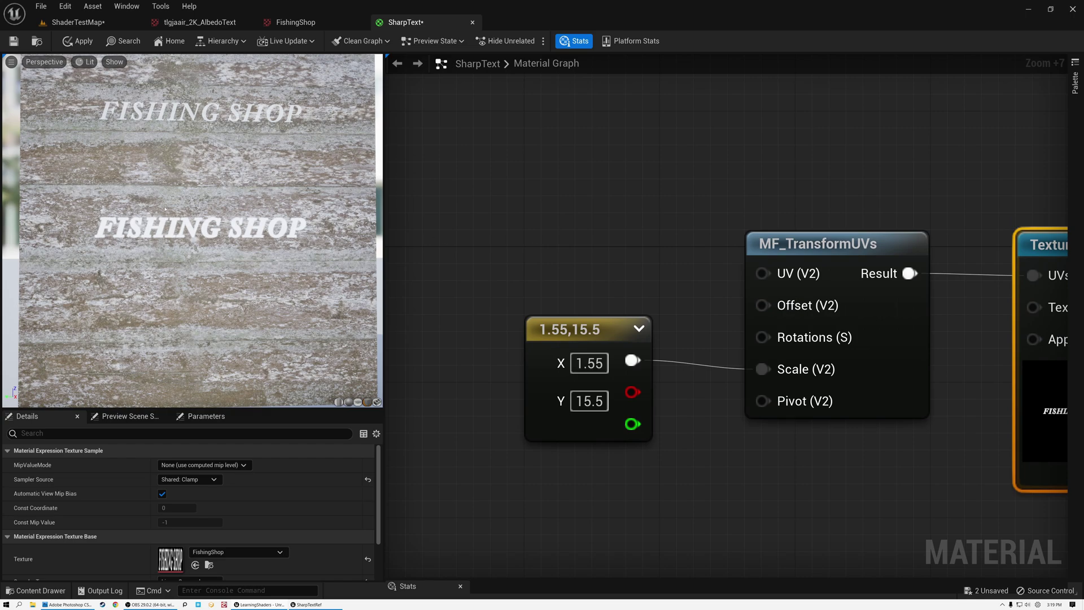
{"action": "scroll", "coordinate": [186, 228], "scroll_direction": "up", "scroll_amount": 3}
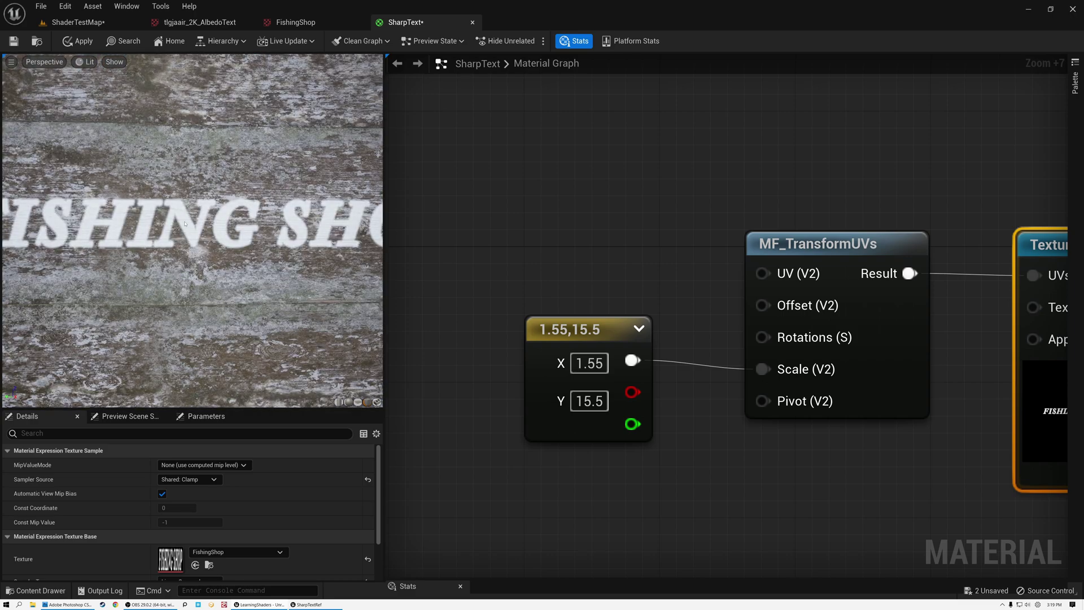
{"action": "scroll", "coordinate": [192, 230], "scroll_direction": "down", "scroll_amount": 5}
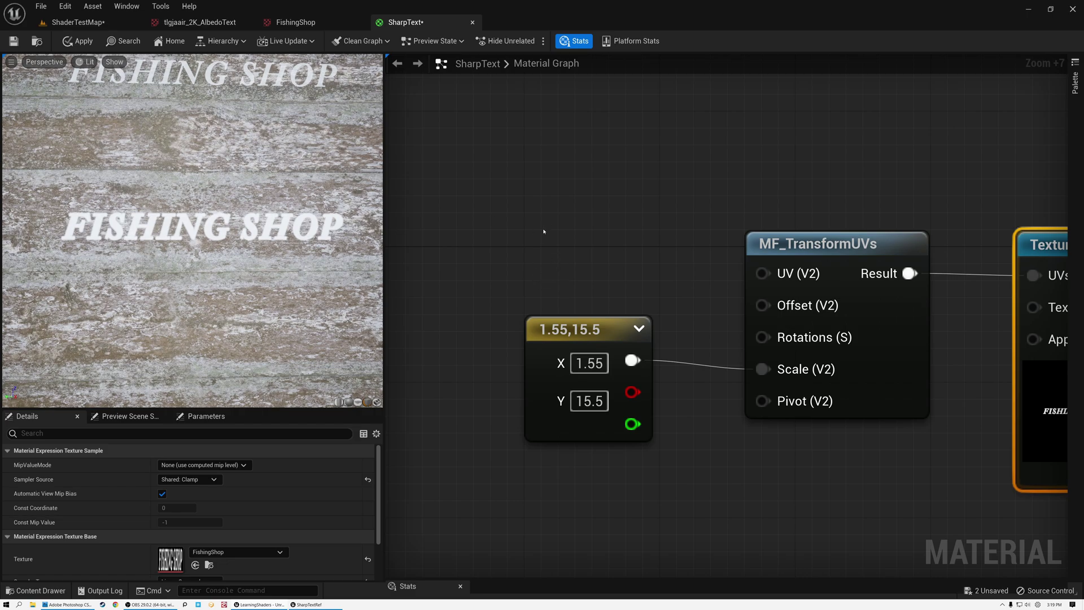
{"action": "left_click", "coordinate": [534, 182]}
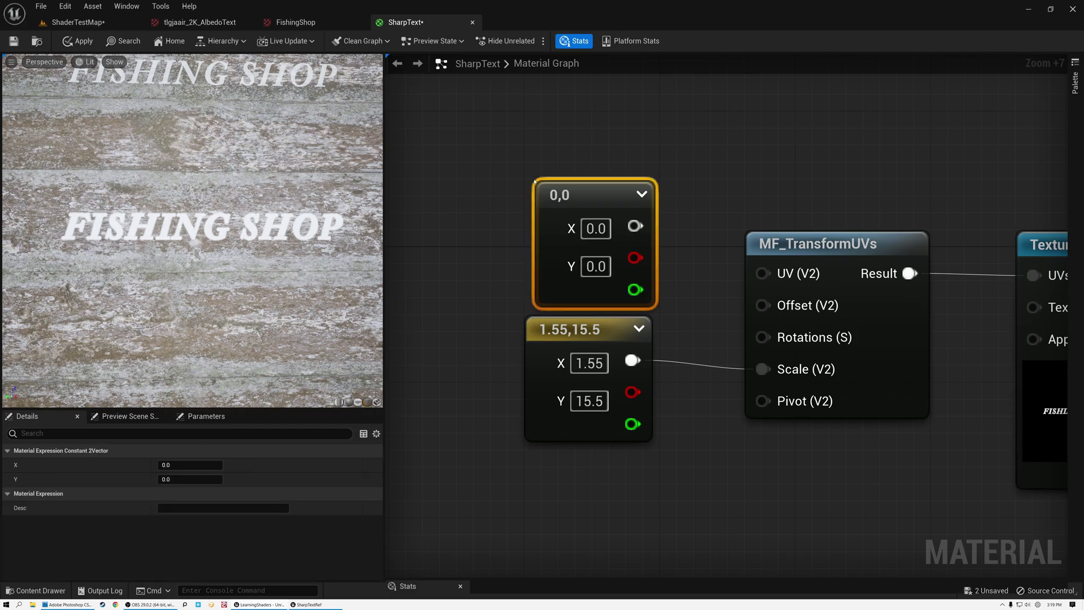
{"action": "left_click", "coordinate": [596, 266]}
{"action": "type", "text": "4"}
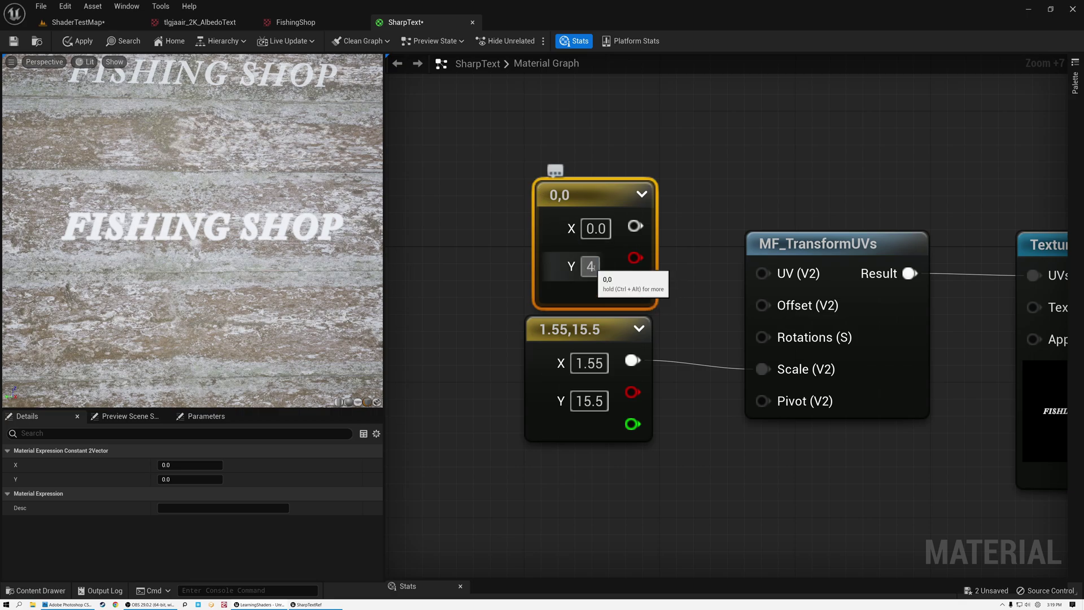
{"action": "key", "text": "Return"}
{"action": "left_click_drag", "start_coordinate": [634, 226], "coordinate": [763, 307]}
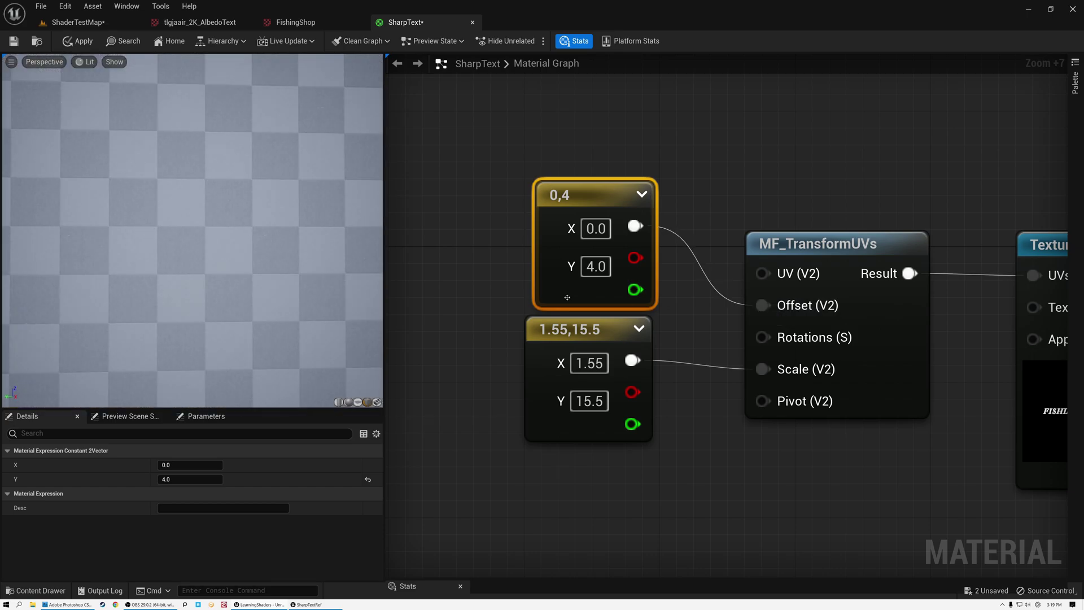
Compare the edges of the mask lettering and the albedo lettering up close in the material preview
{"action": "mouse_move", "coordinate": [255, 200]}
{"action": "left_mouse_down"}
{"action": "mouse_move", "coordinate": [256, 152]}
{"action": "mouse_move", "coordinate": [257, 197]}
{"action": "left_mouse_up"}
{"action": "mouse_move", "coordinate": [257, 197]}
{"action": "right_mouse_down"}
{"action": "mouse_move", "coordinate": [258, 166]}
{"action": "mouse_move", "coordinate": [257, 178]}
{"action": "right_mouse_up"}
{"action": "left_click_drag", "start_coordinate": [257, 177], "coordinate": [234, 178]}
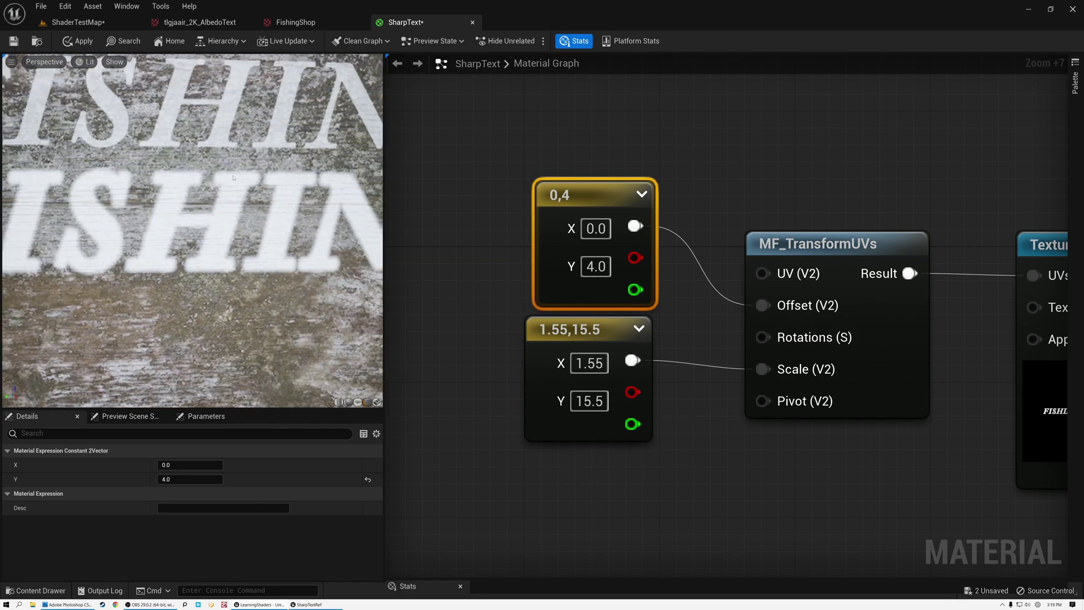
{"action": "right_click_drag", "start_coordinate": [233, 178], "coordinate": [233, 169]}
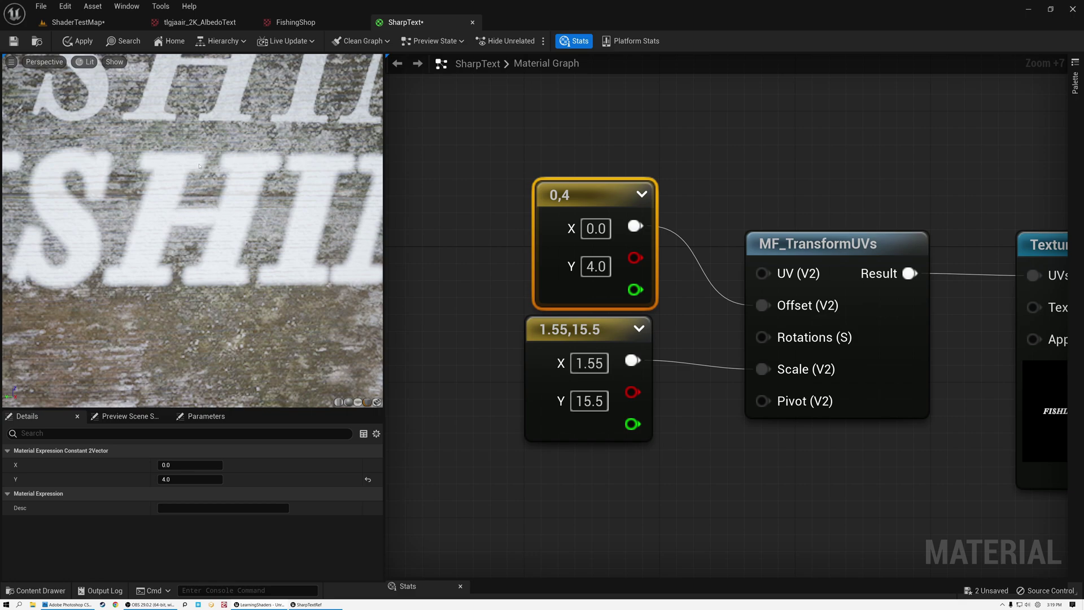
{"action": "right_click_drag", "start_coordinate": [223, 161], "coordinate": [223, 180]}
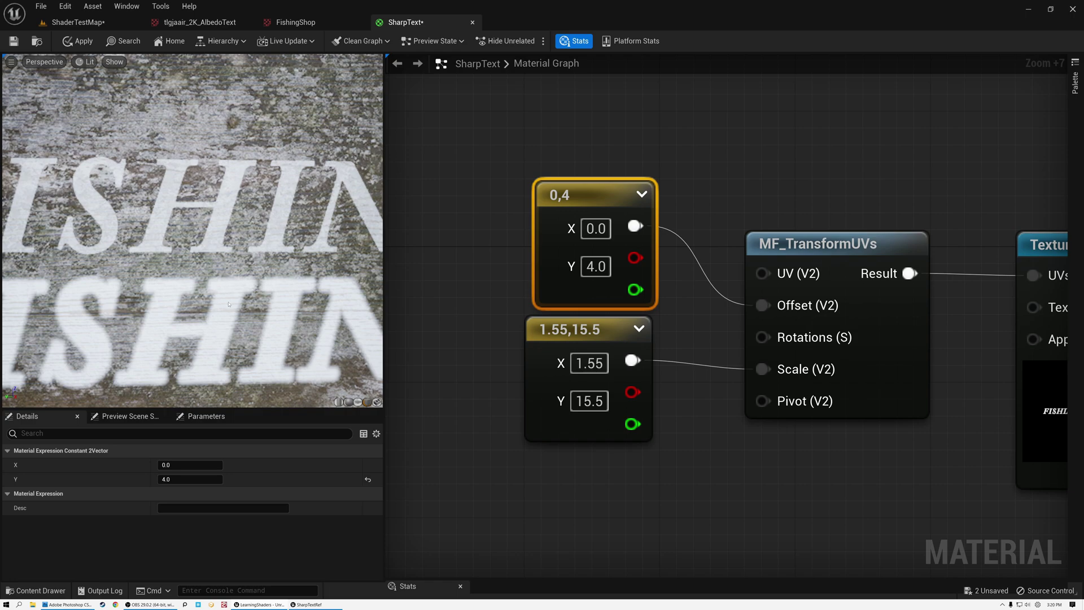
Move the two constants, MF_TransformUVs and the FishingShop texture sample away from the Add node to make room for more nodes
{"action": "scroll", "coordinate": [477, 307], "scroll_direction": "down", "scroll_amount": 9}
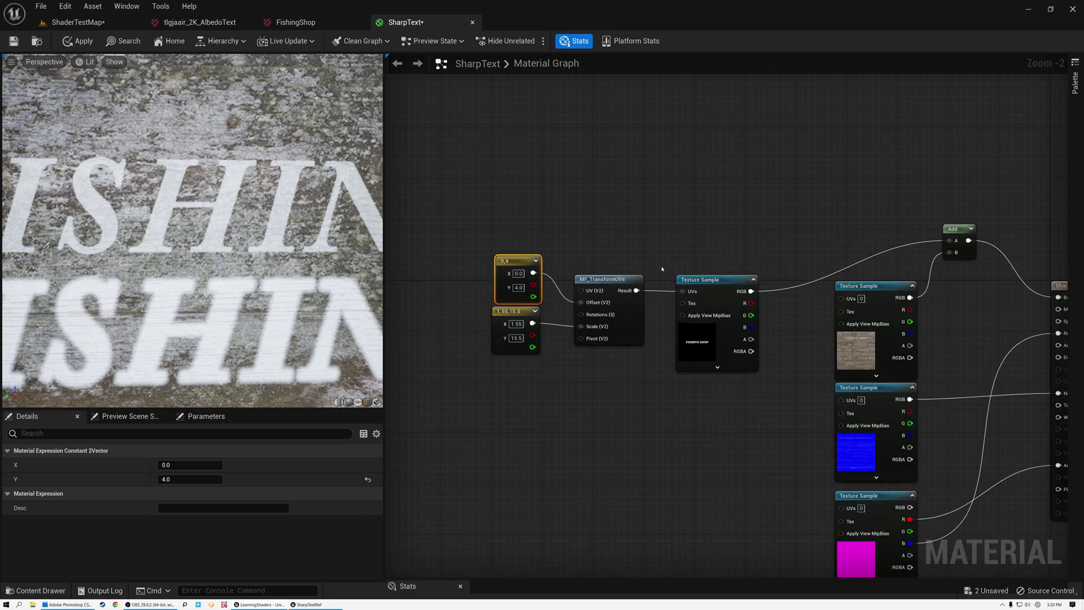
{"action": "left_click_drag", "start_coordinate": [465, 204], "coordinate": [615, 318]}
{"action": "left_click", "coordinate": [562, 373]}
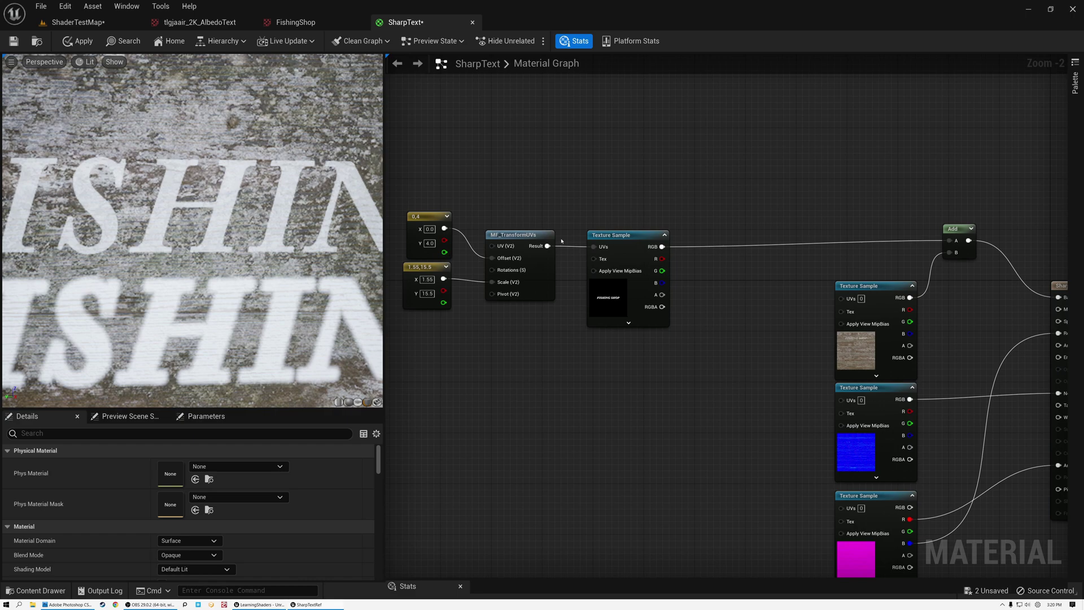
Add a Subtract node with the FishingShop texture sample's RGB output connected to its A input
{"action": "right_click_drag", "start_coordinate": [699, 189], "coordinate": [567, 169]}
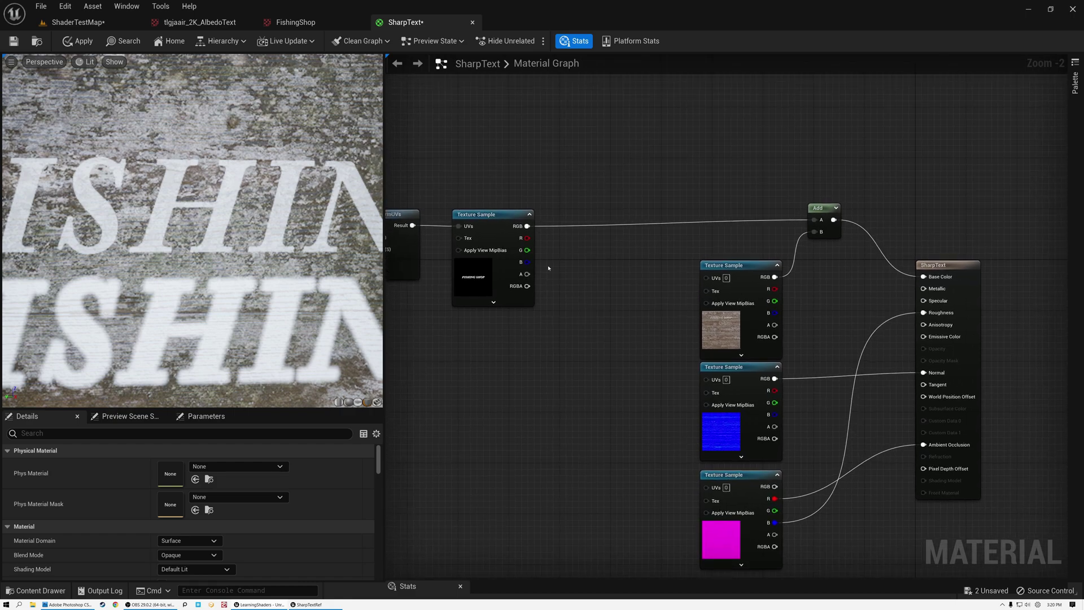
{"action": "scroll", "coordinate": [542, 266], "scroll_direction": "up", "scroll_amount": 2}
{"action": "left_click_drag", "start_coordinate": [489, 166], "coordinate": [553, 196]}
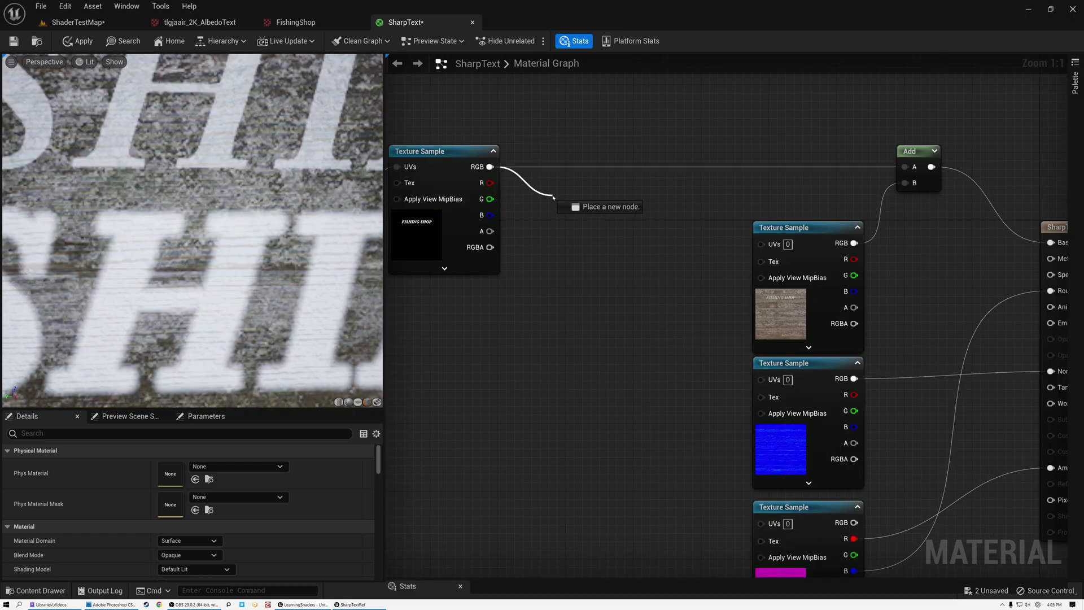
{"action": "left_click_drag", "start_coordinate": [554, 196], "coordinate": [553, 196]}
{"action": "type", "text": "sub"}
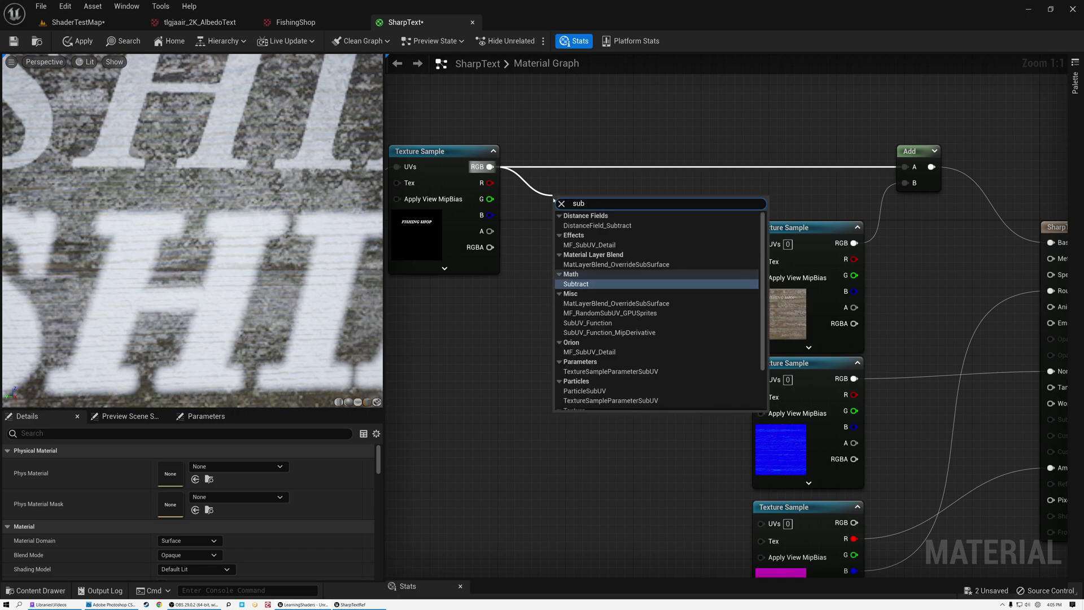
{"action": "left_click", "coordinate": [575, 284]}
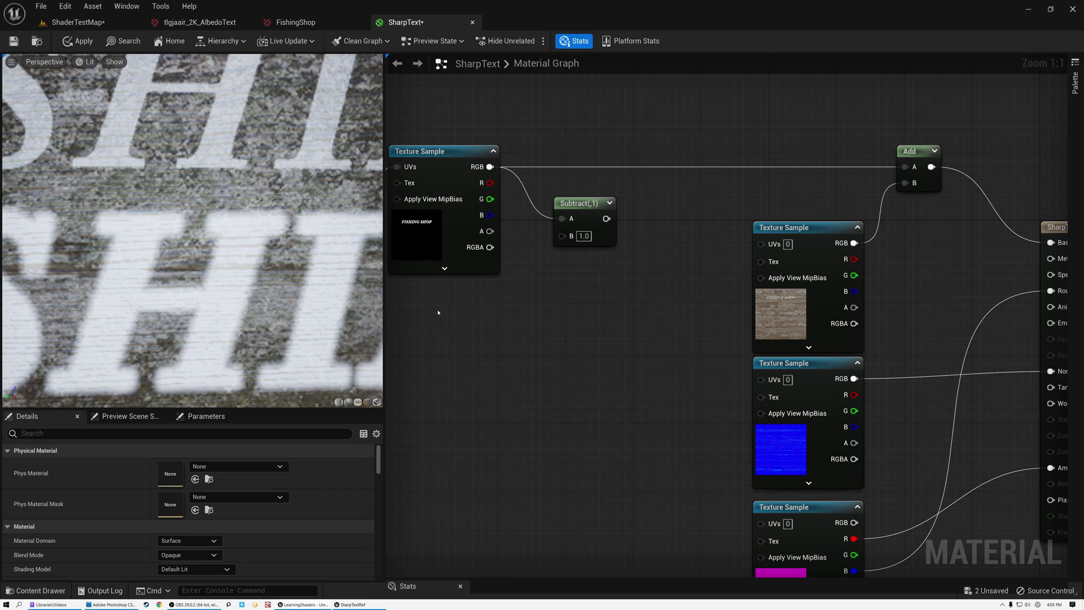
Create two scalar constants and stack them one above the other below the FishingShop texture sample
{"action": "left_click", "coordinate": [451, 316]}
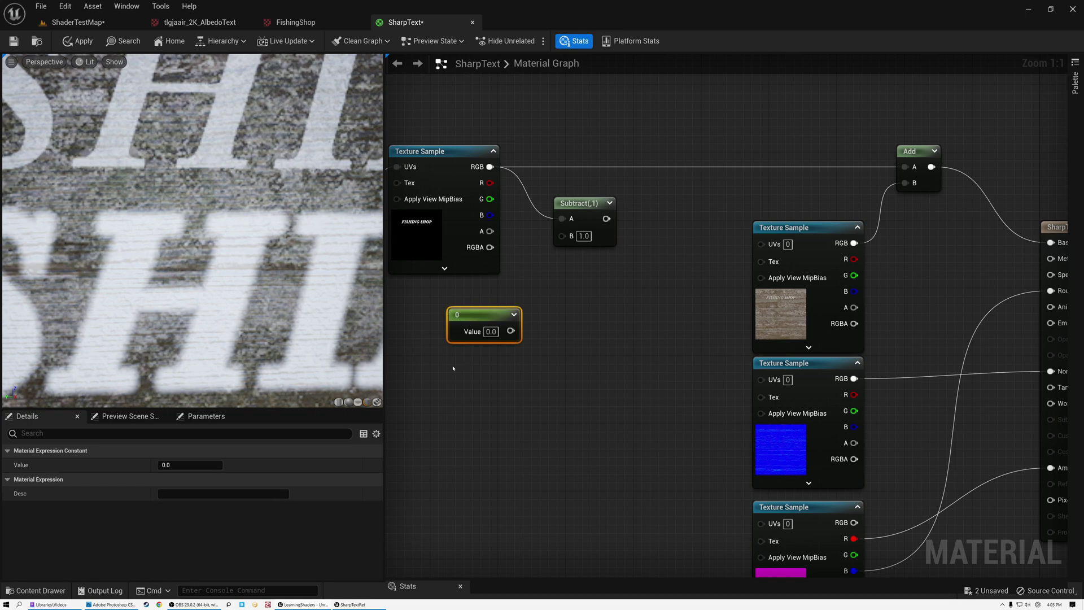
{"action": "key", "text": "ctrl+w"}
{"action": "left_click_drag", "start_coordinate": [479, 315], "coordinate": [460, 314]}
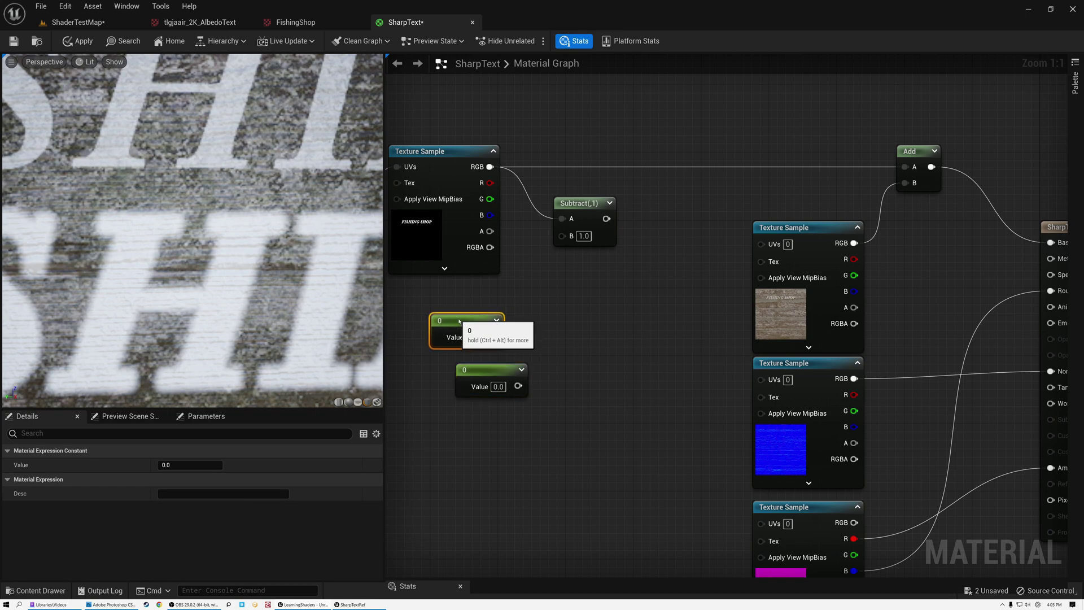
{"action": "left_click", "coordinate": [486, 374]}
{"action": "left_click_drag", "start_coordinate": [487, 374], "coordinate": [463, 366]}
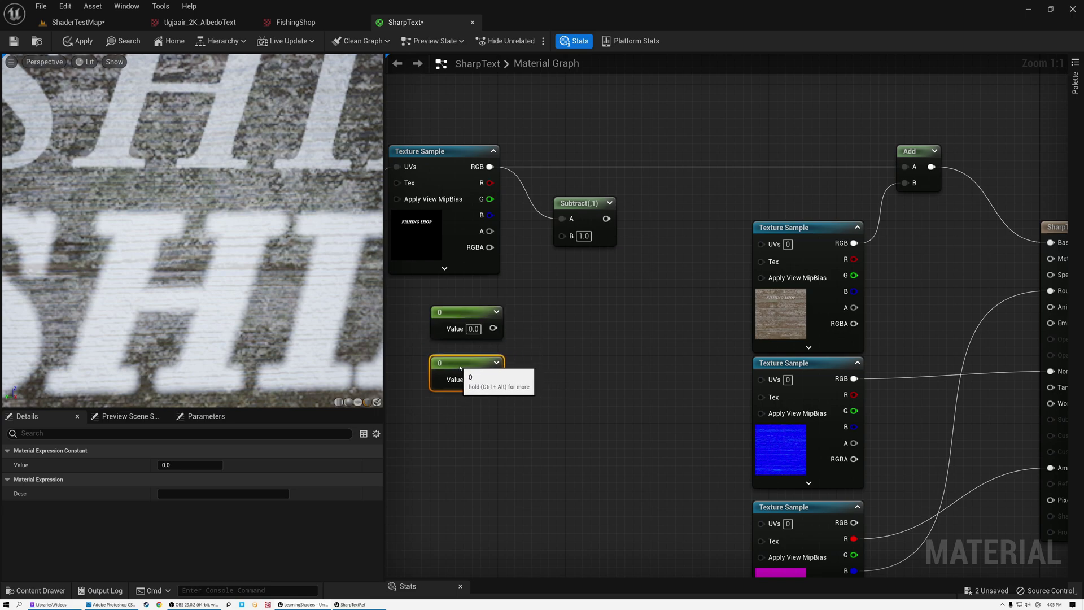
Add a second Subtract node that takes the upper constant as A and the lower constant as B
{"action": "left_click_drag", "start_coordinate": [493, 328], "coordinate": [533, 342]}
{"action": "type", "text": "sub"}
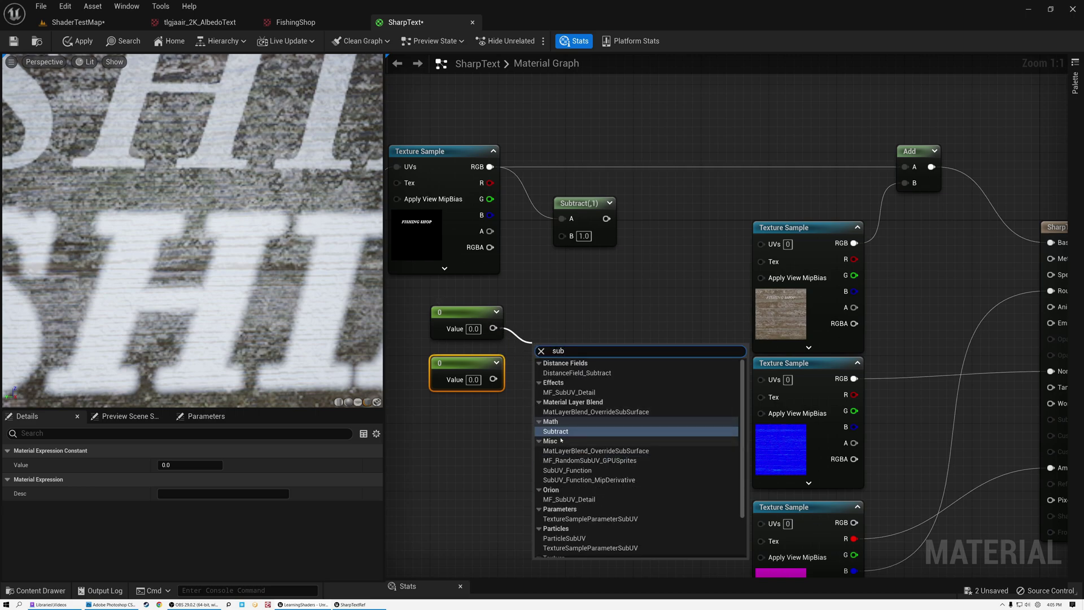
{"action": "left_click", "coordinate": [558, 431]}
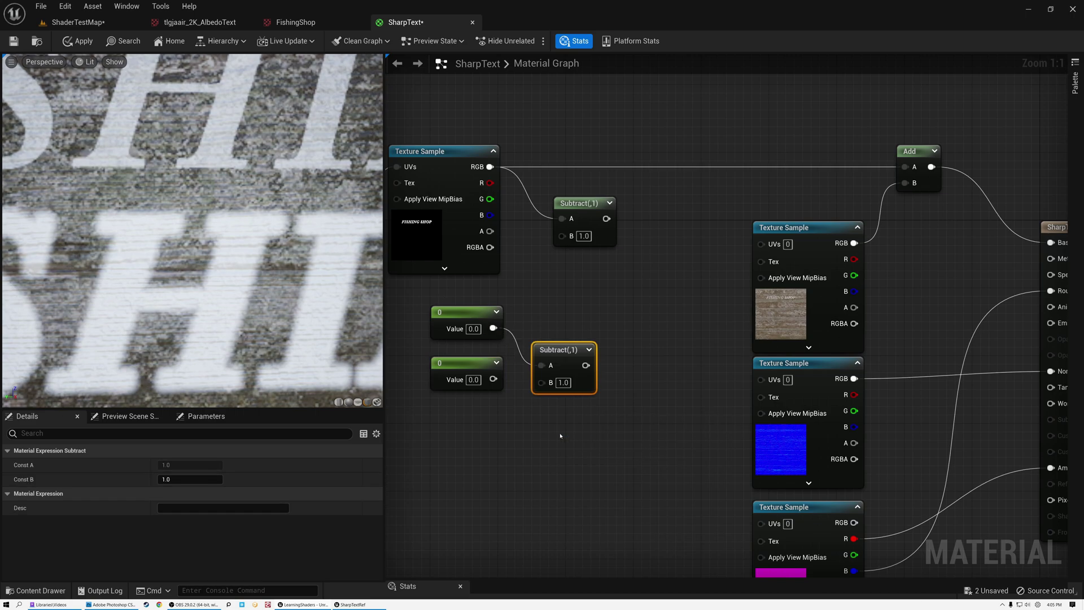
{"action": "left_click_drag", "start_coordinate": [494, 379], "coordinate": [543, 354]}
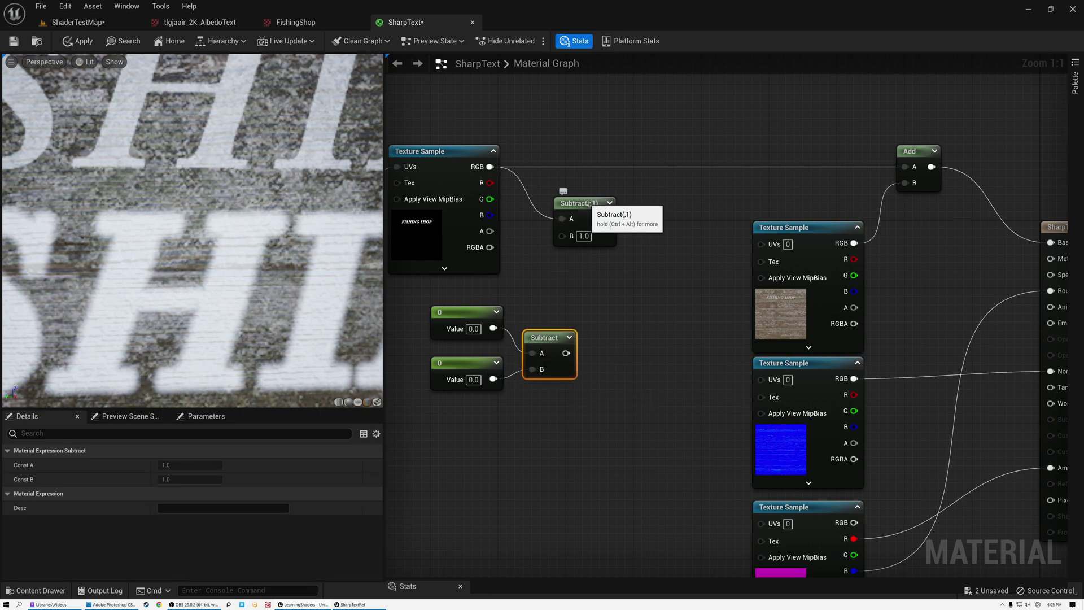
Connect the lower constant to the B input of the texture's Subtract node and shift the second Subtract away from the constants
{"action": "left_click_drag", "start_coordinate": [566, 353], "coordinate": [562, 195]}
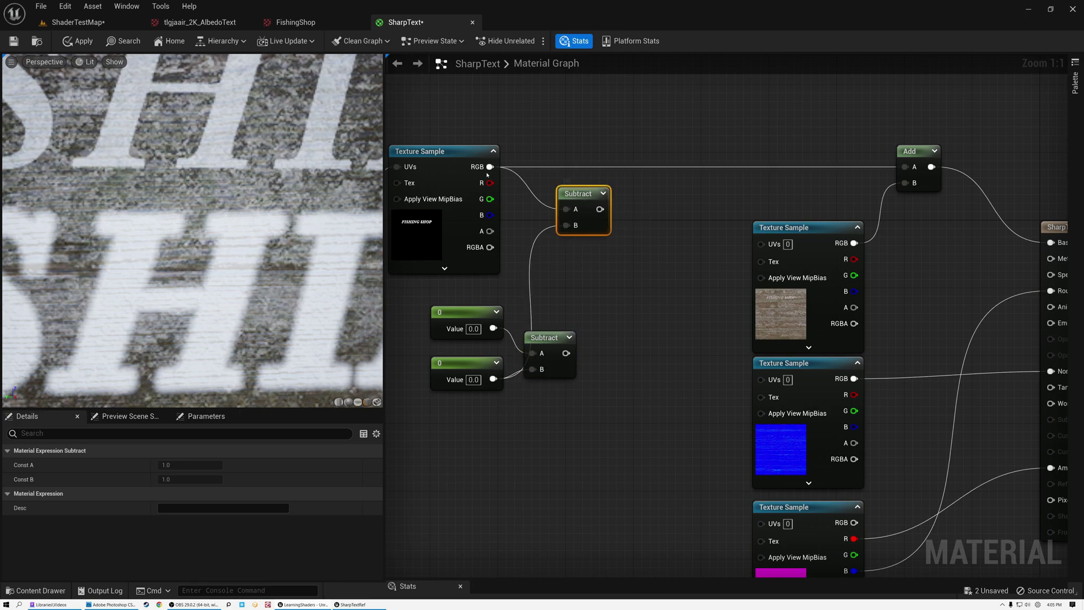
{"action": "left_click", "coordinate": [439, 157]}
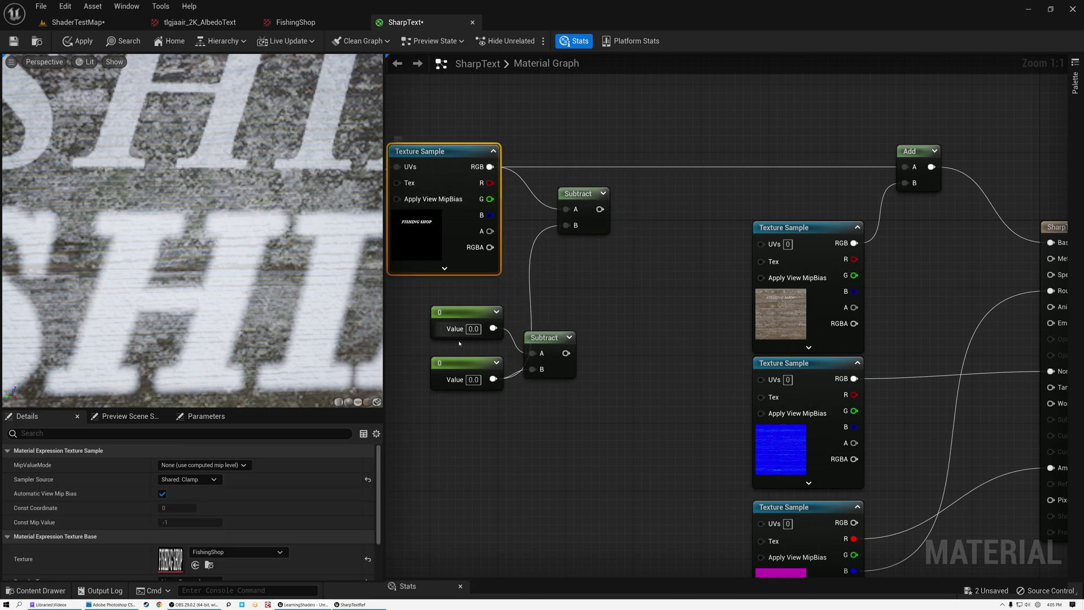
{"action": "left_click_drag", "start_coordinate": [531, 339], "coordinate": [557, 321]}
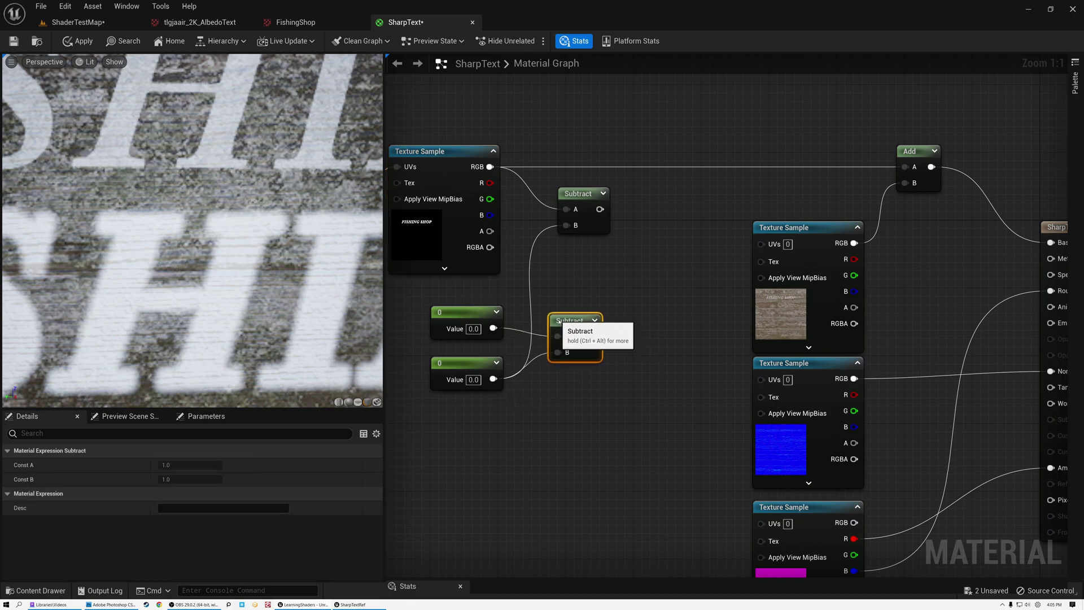
Add a Divide node that divides the texture's Subtract result by the result of the constants' Subtract node
{"action": "left_click_drag", "start_coordinate": [599, 209], "coordinate": [648, 207]}
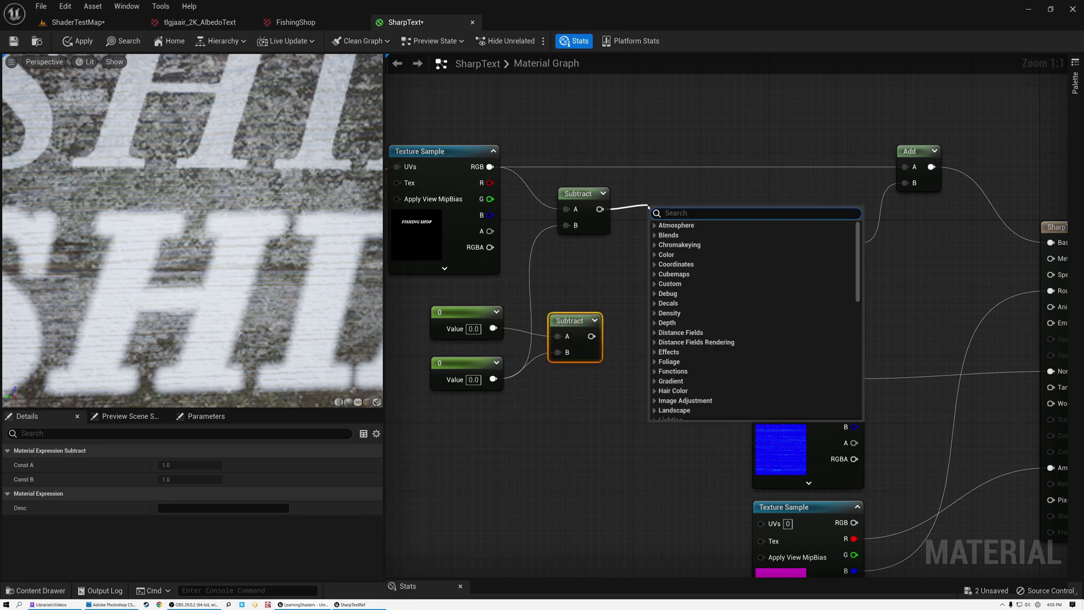
{"action": "type", "text": "divide"}
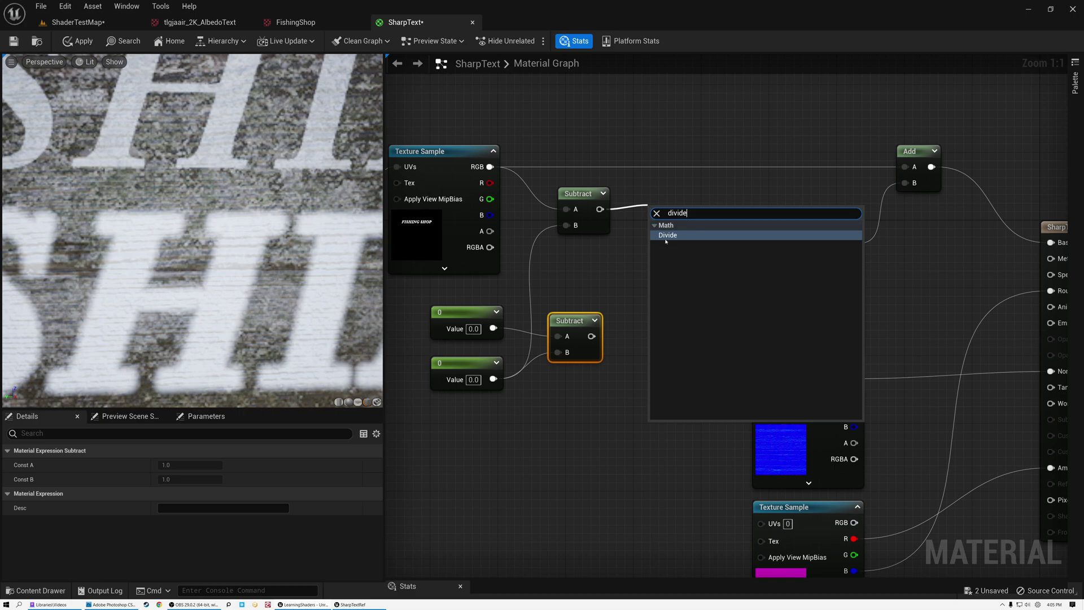
{"action": "left_click", "coordinate": [666, 236]}
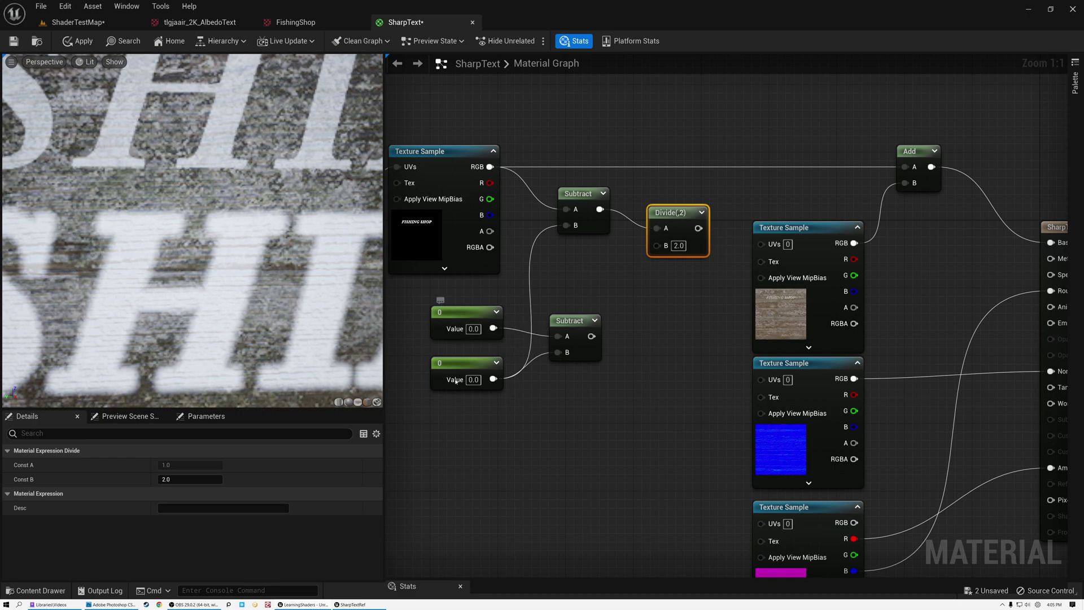
{"action": "left_click_drag", "start_coordinate": [591, 336], "coordinate": [693, 211]}
Pass the Divide result through a Saturate node and connect it to the A input of the Add node
{"action": "type", "text": "sat"}
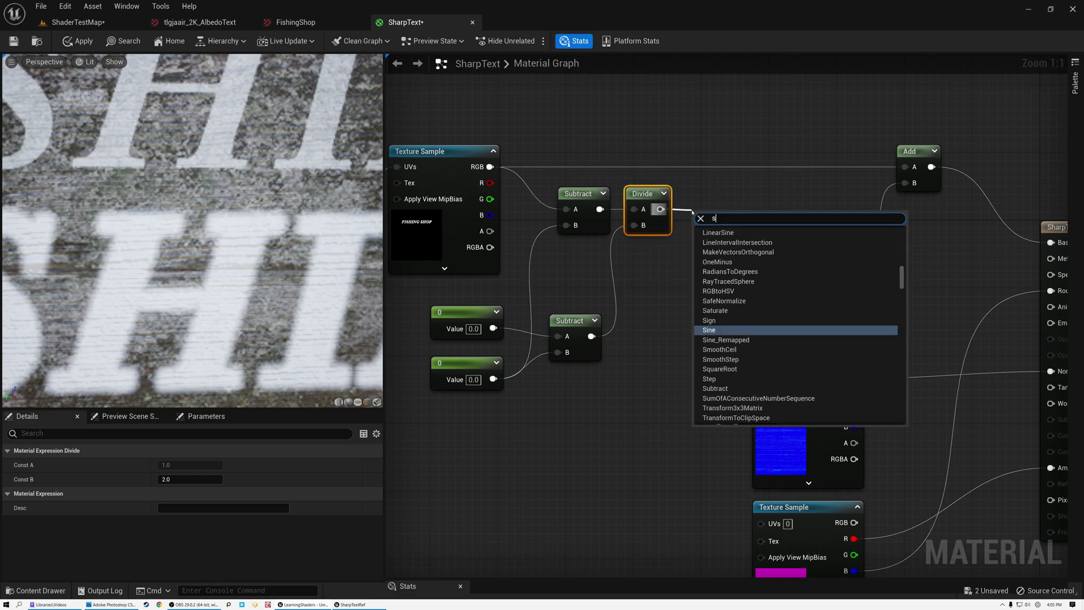
{"action": "key", "text": "Return"}
{"action": "key", "text": "q"}
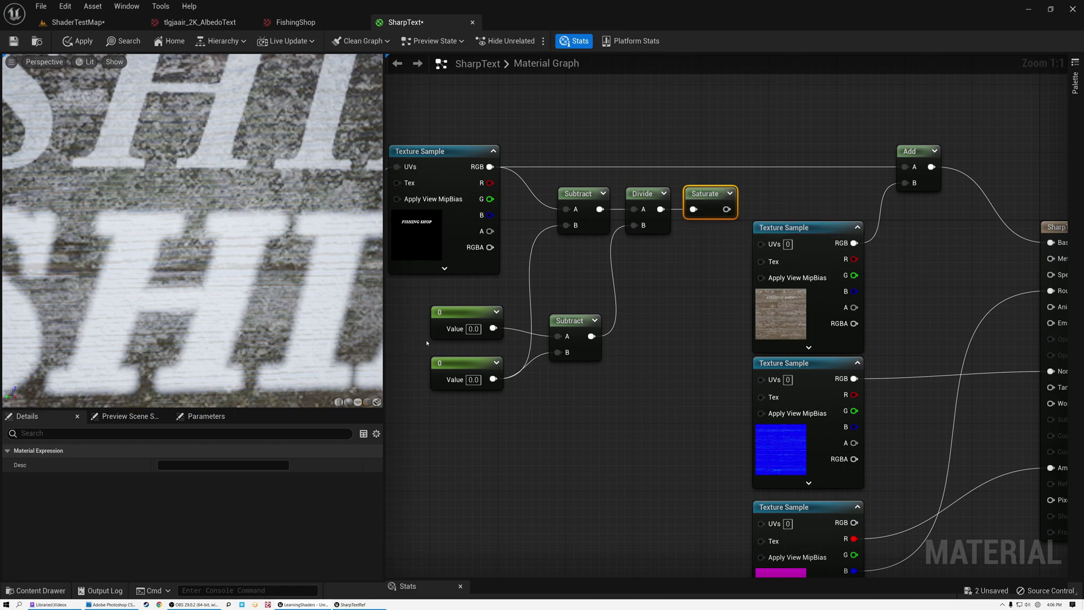
{"action": "left_click_drag", "start_coordinate": [726, 209], "coordinate": [906, 168]}
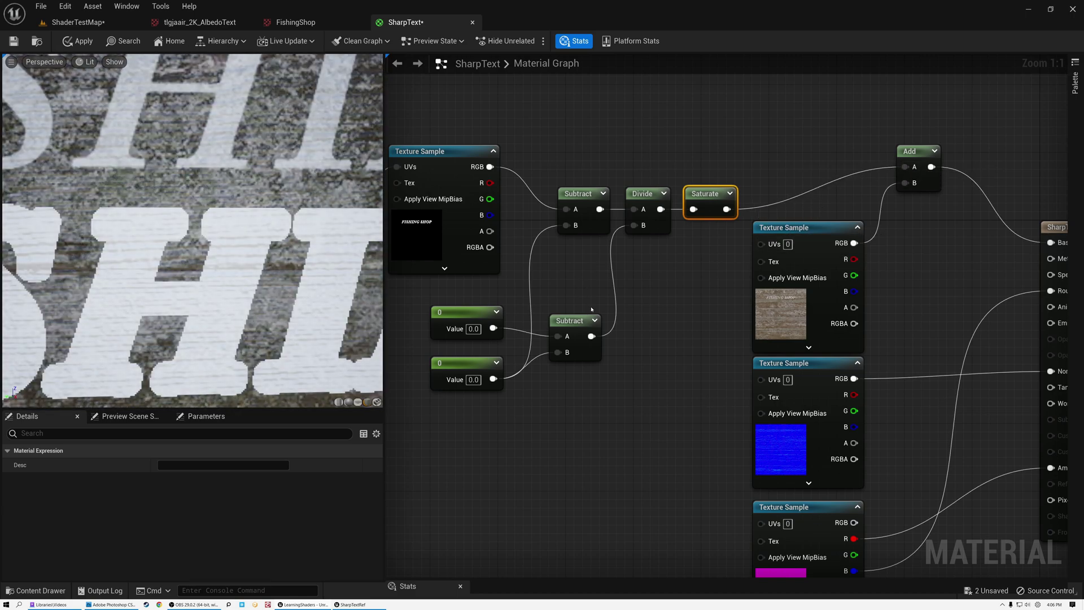
Inspect the mask lettering's edges up close in the preview and set the upper constant to 0.9
{"action": "left_click", "coordinate": [457, 311]}
{"action": "left_click", "coordinate": [459, 363]}
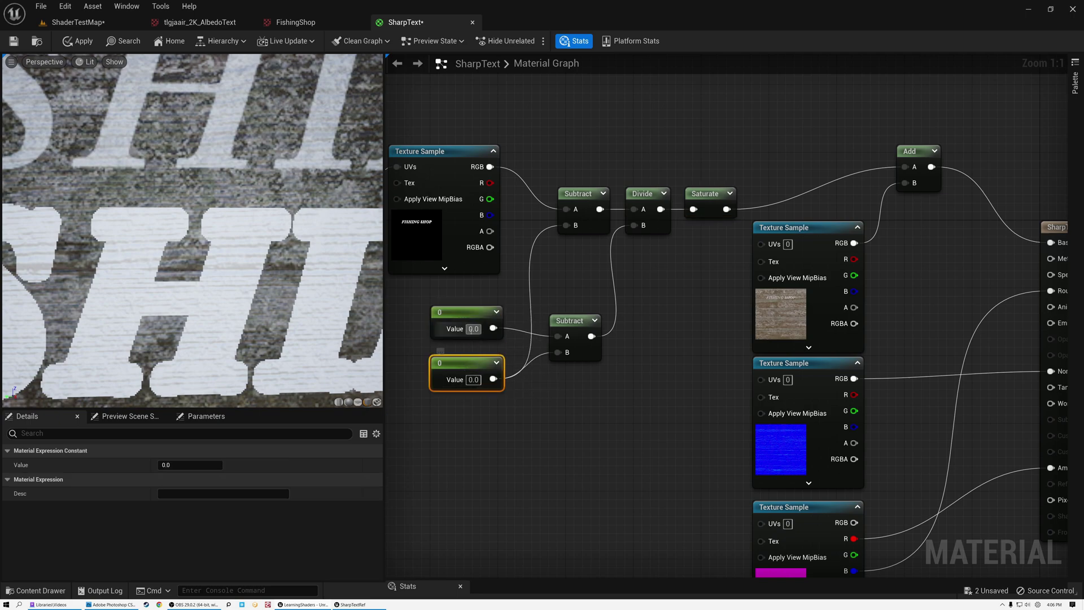
{"action": "scroll", "coordinate": [249, 269], "scroll_direction": "up", "scroll_amount": 5}
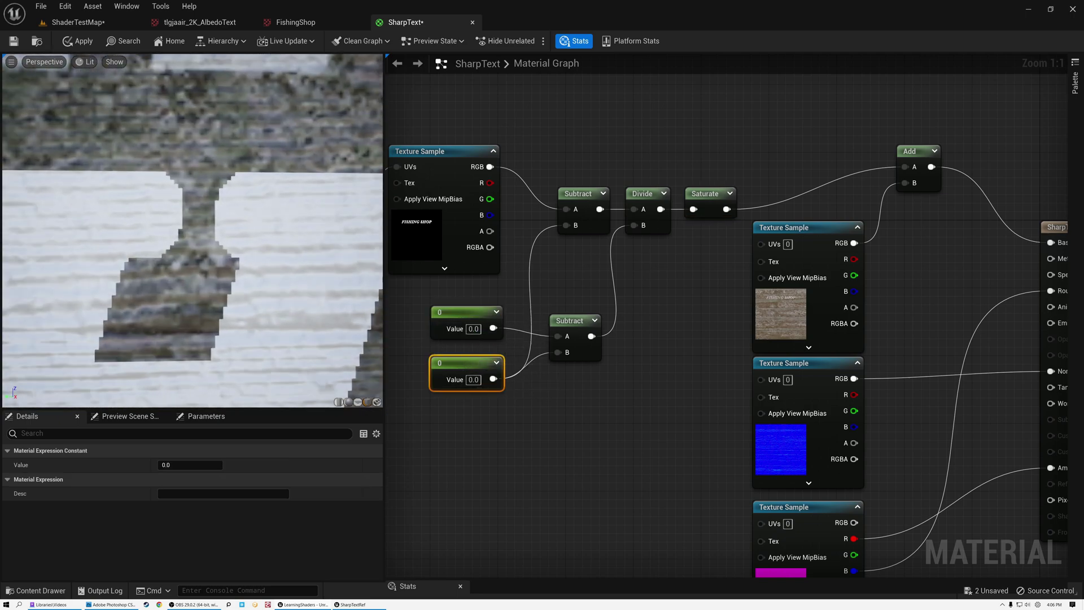
{"action": "scroll", "coordinate": [249, 295], "scroll_direction": "down", "scroll_amount": 3}
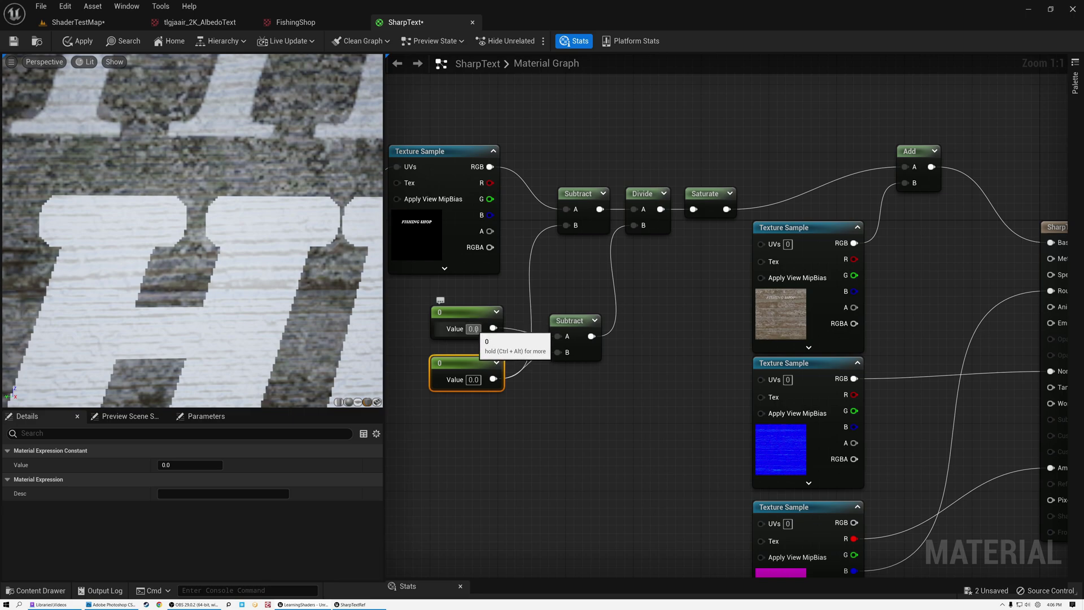
{"action": "type", "text": "0.9"}
{"action": "key", "text": "Return"}
Set the lower constant to 0.75
{"action": "left_click", "coordinate": [473, 380]}
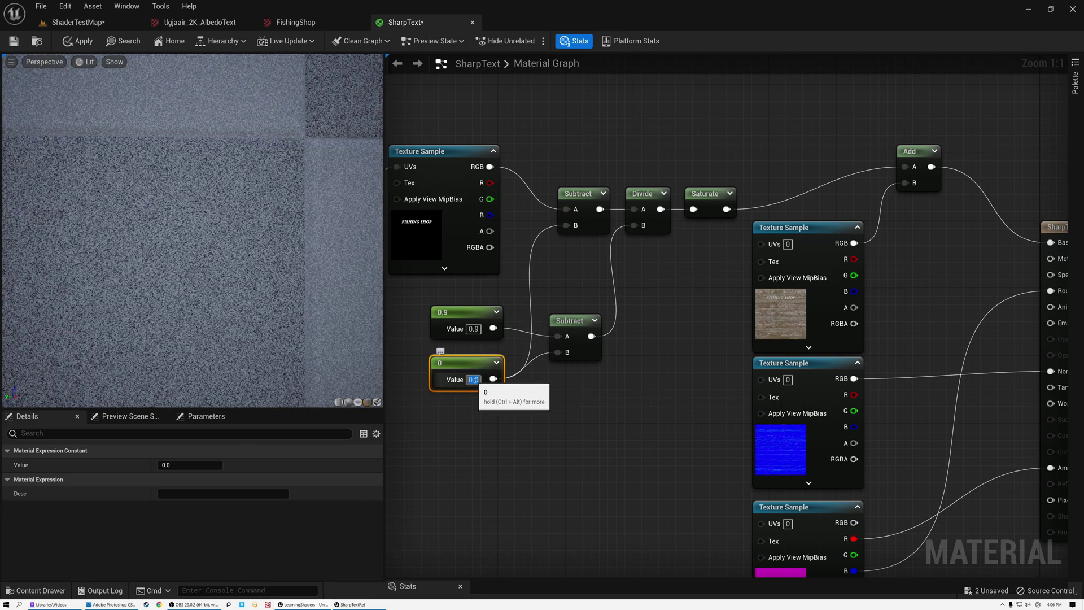
{"action": "type", "text": "0."}
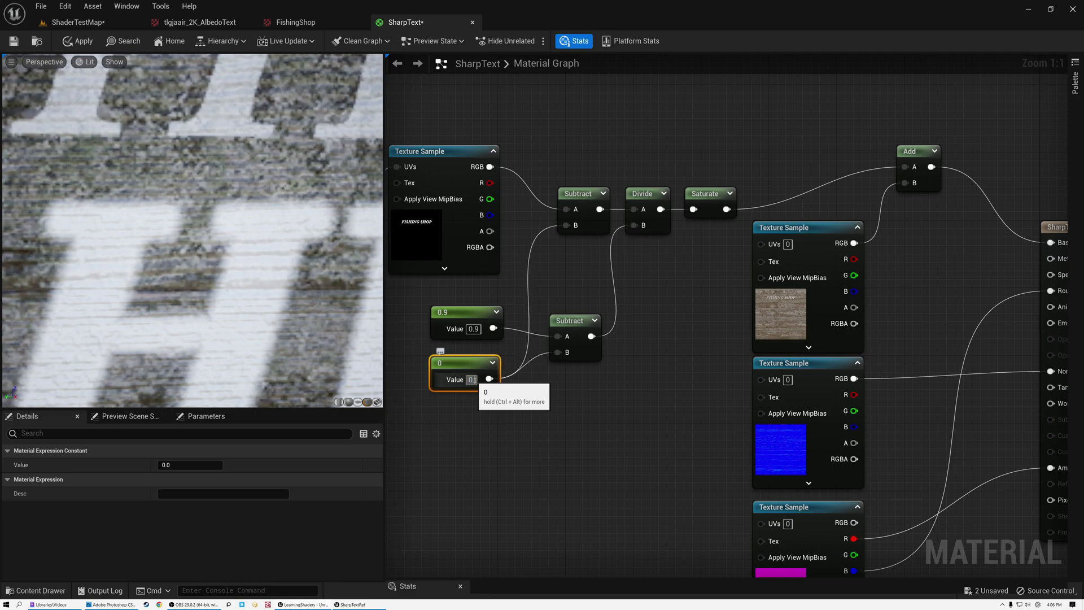
{"action": "type", "text": "75"}
{"action": "key", "text": "Return"}
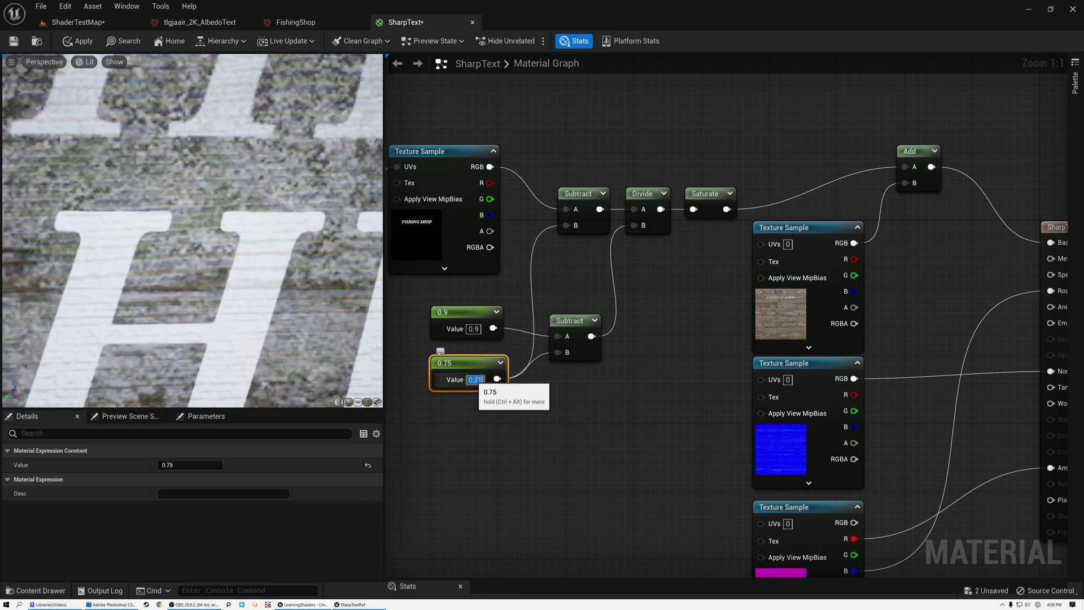
Examine the lettering edges closely in the preview and set the lower constant to 0.89
{"action": "left_click", "coordinate": [459, 315]}
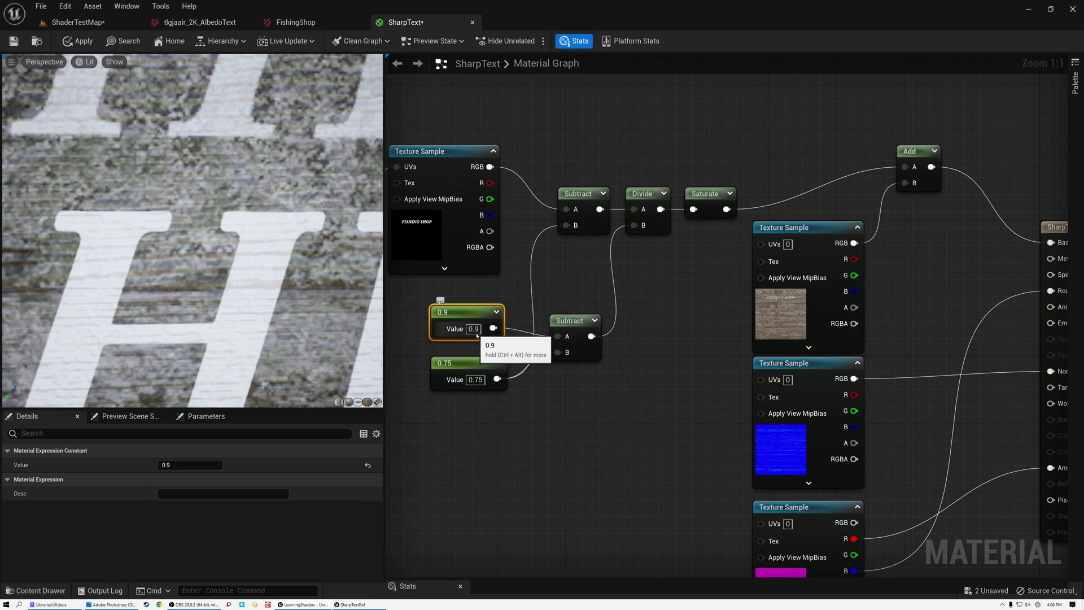
{"action": "scroll", "coordinate": [192, 230], "scroll_direction": "up", "scroll_amount": 3}
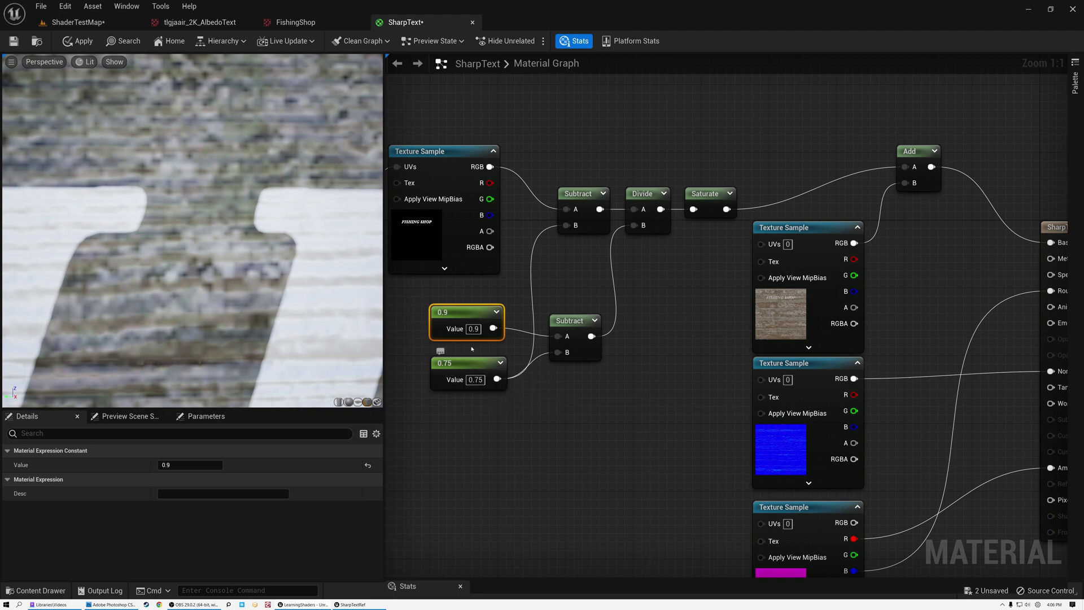
{"action": "left_click", "coordinate": [477, 379]}
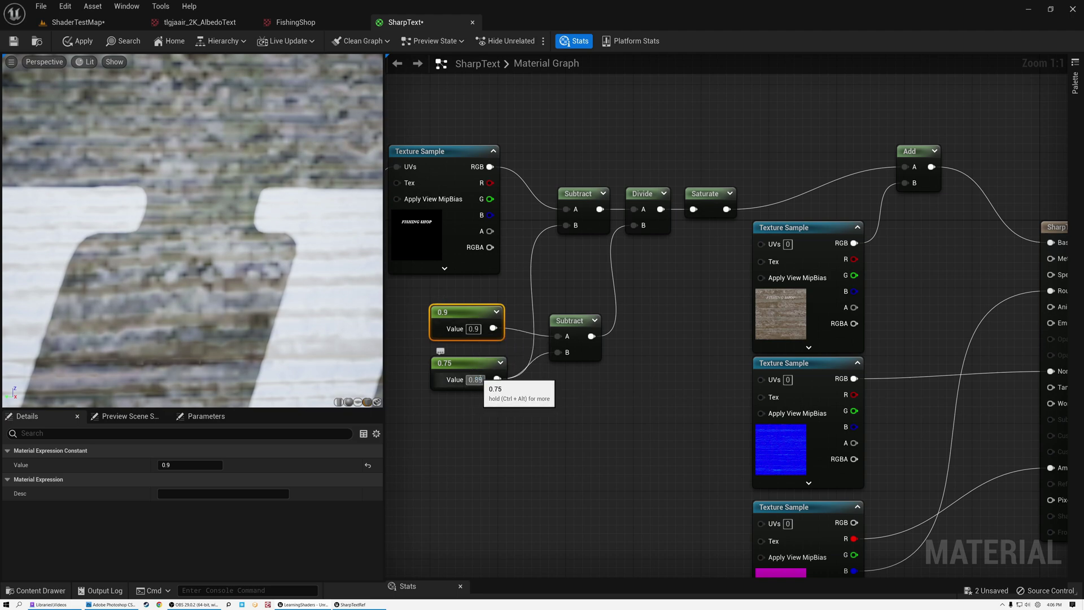
{"action": "key", "text": "Return"}
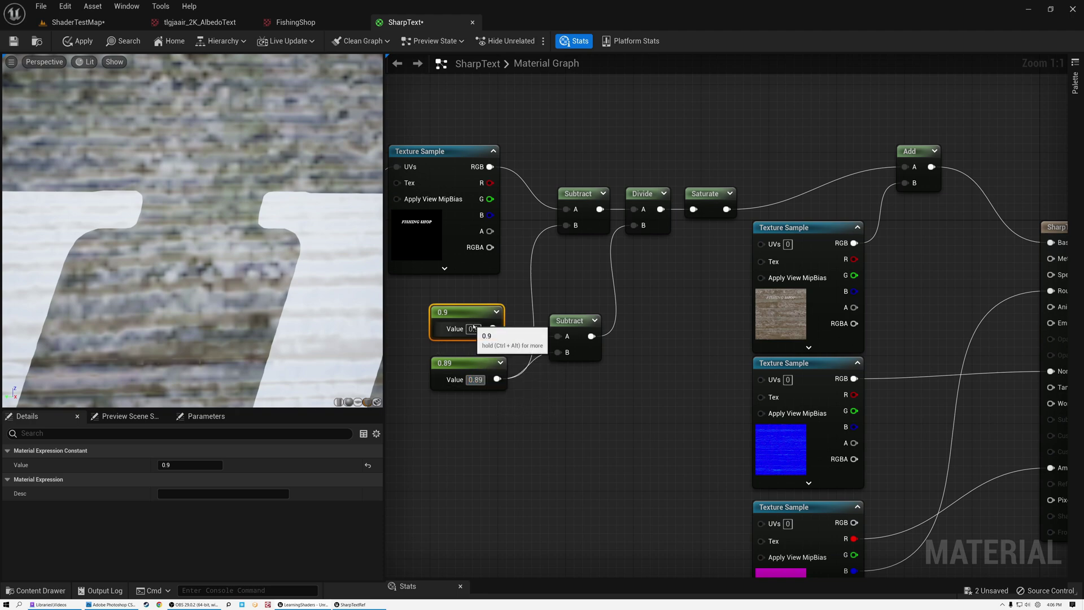
Set the lower constant to 0.1 and check the softness of the lettering edges in the preview
{"action": "left_click", "coordinate": [474, 380]}
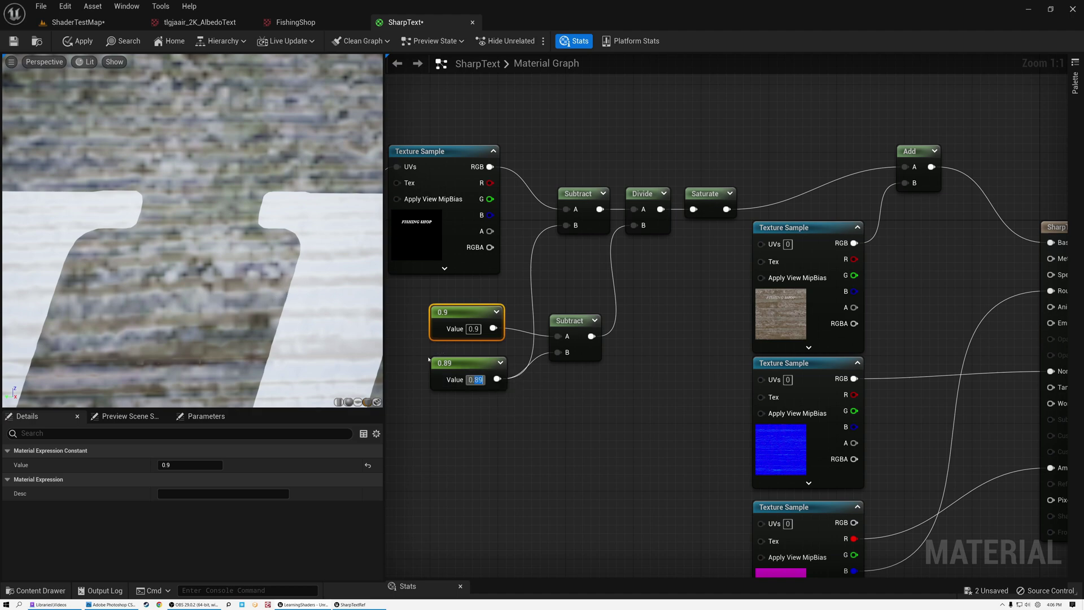
{"action": "type", "text": "0.1"}
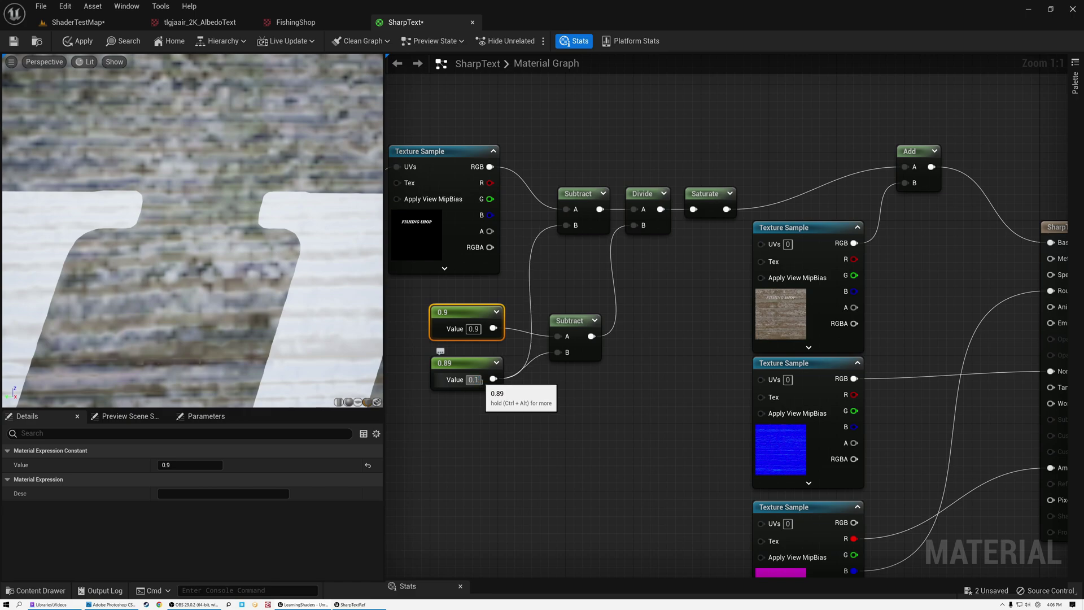
{"action": "key", "text": "Return"}
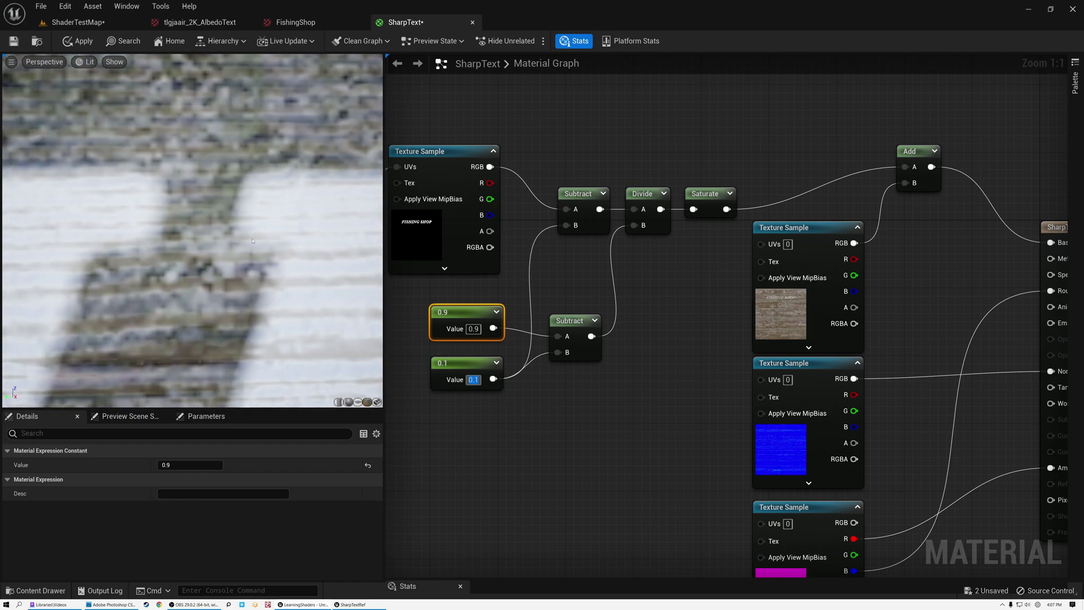
{"action": "mouse_move", "coordinate": [272, 294]}
{"action": "right_mouse_down"}
{"action": "mouse_move", "coordinate": [272, 316]}
{"action": "mouse_move", "coordinate": [273, 285]}
{"action": "right_mouse_up"}
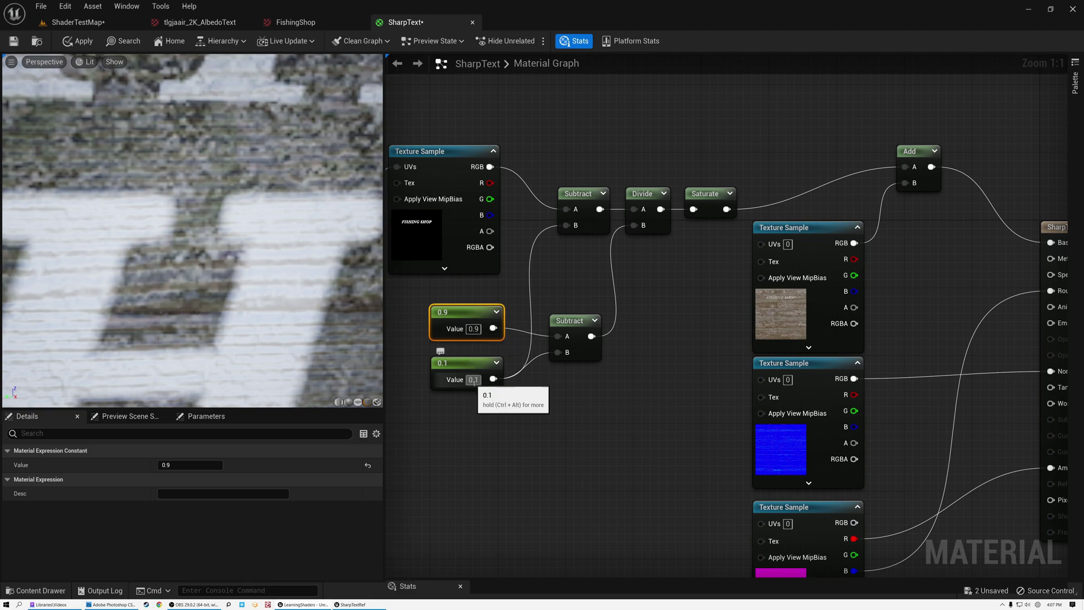
Set the lower constant to 0.75 and inspect the mask lettering's edges in the preview at close range
{"action": "left_click", "coordinate": [474, 380]}
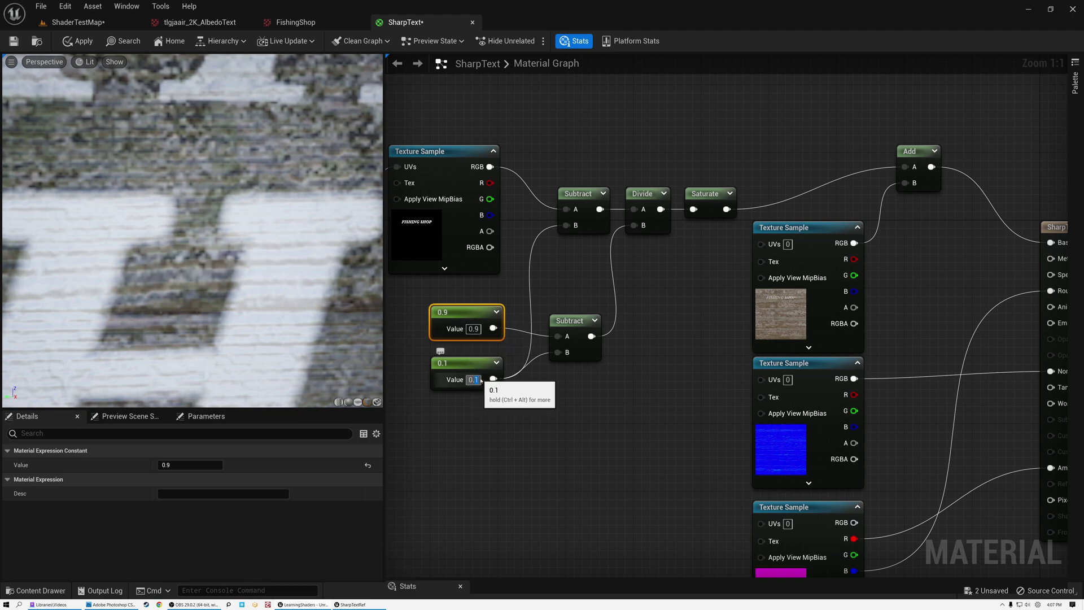
{"action": "type", "text": "0.75"}
{"action": "key", "text": "Return"}
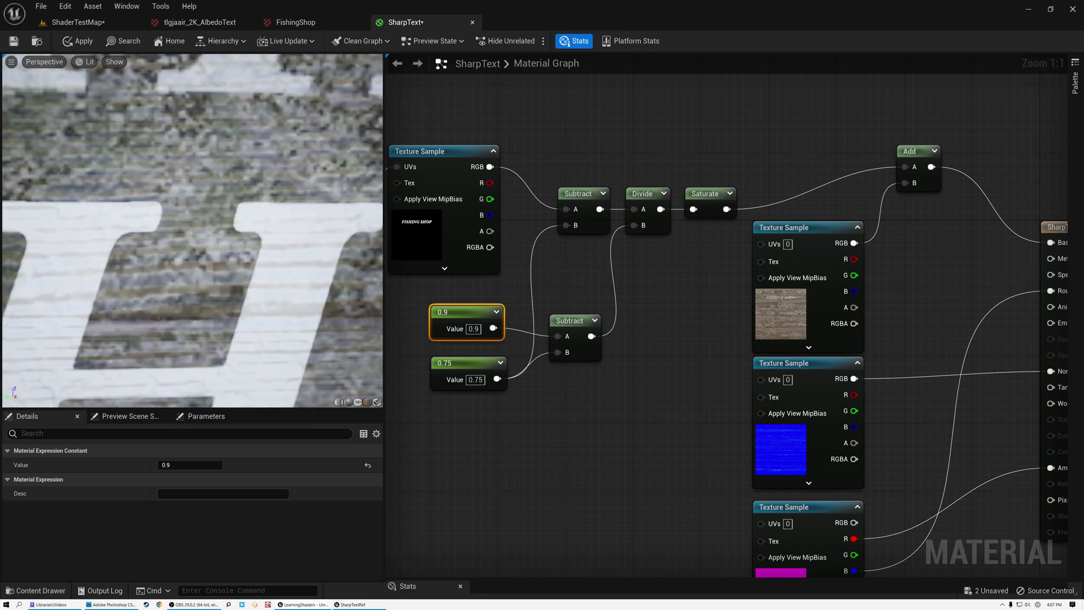
{"action": "right_click_drag", "start_coordinate": [191, 231], "coordinate": [191, 266]}
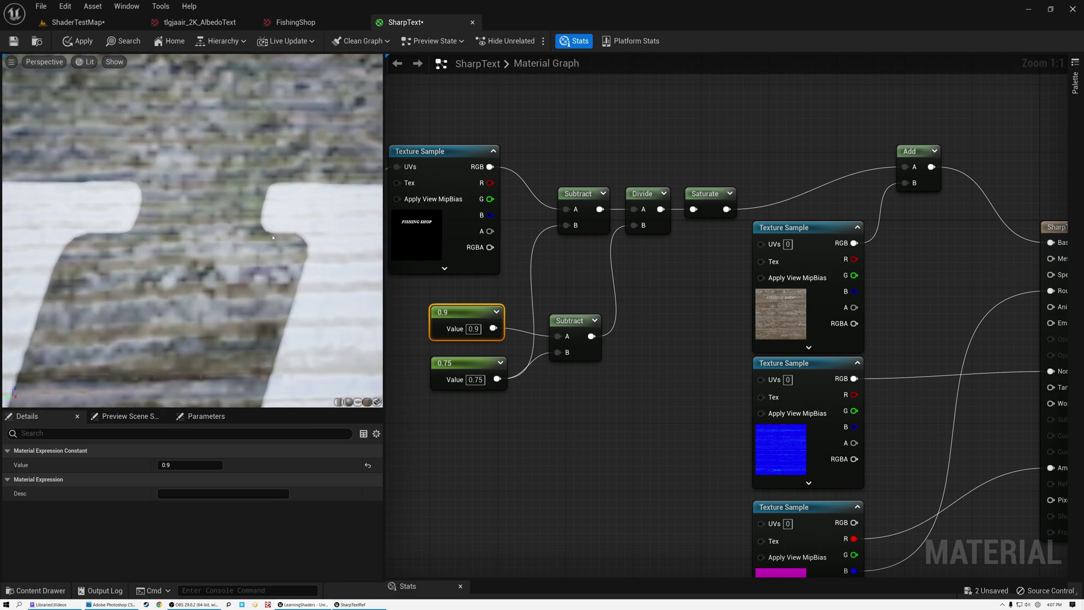
{"action": "mouse_move", "coordinate": [192, 265]}
{"action": "right_mouse_down"}
{"action": "mouse_move", "coordinate": [192, 221]}
{"action": "mouse_move", "coordinate": [192, 254]}
{"action": "right_mouse_up"}
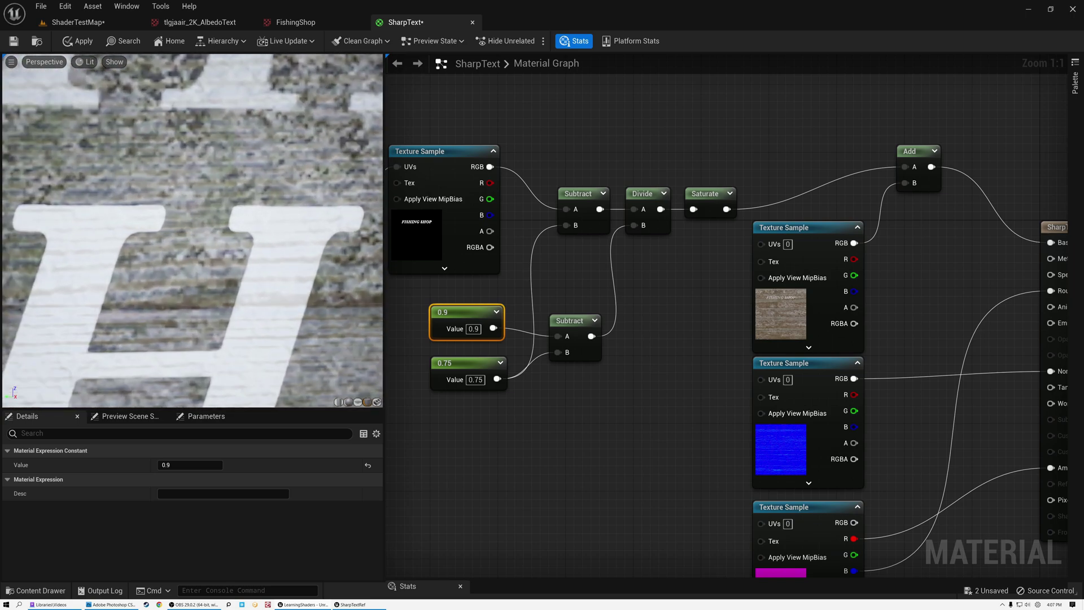
{"action": "right_click_drag", "start_coordinate": [304, 263], "coordinate": [304, 275]}
{"action": "right_click_drag", "start_coordinate": [220, 189], "coordinate": [220, 172]}
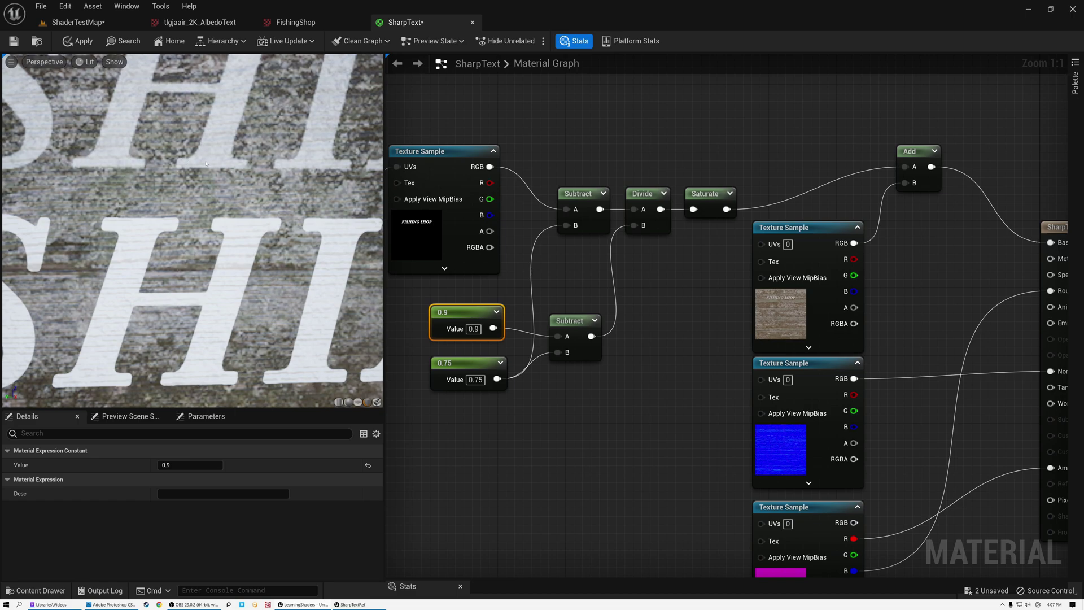
Review the remapping nodes: the two constants with their Subtract, and the Subtract, Divide and Saturate chain, against the previewed lettering
{"action": "left_click_drag", "start_coordinate": [444, 300], "coordinate": [575, 428]}
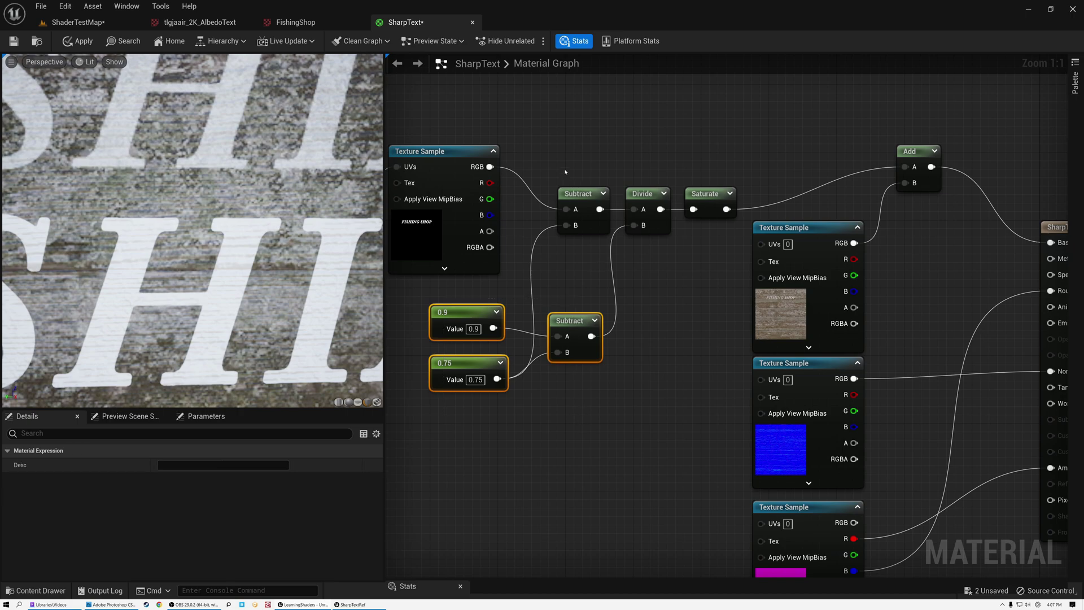
{"action": "left_click_drag", "start_coordinate": [568, 170], "coordinate": [698, 249]}
{"action": "left_click_drag", "start_coordinate": [449, 290], "coordinate": [578, 405]}
{"action": "left_click_drag", "start_coordinate": [591, 162], "coordinate": [708, 249]}
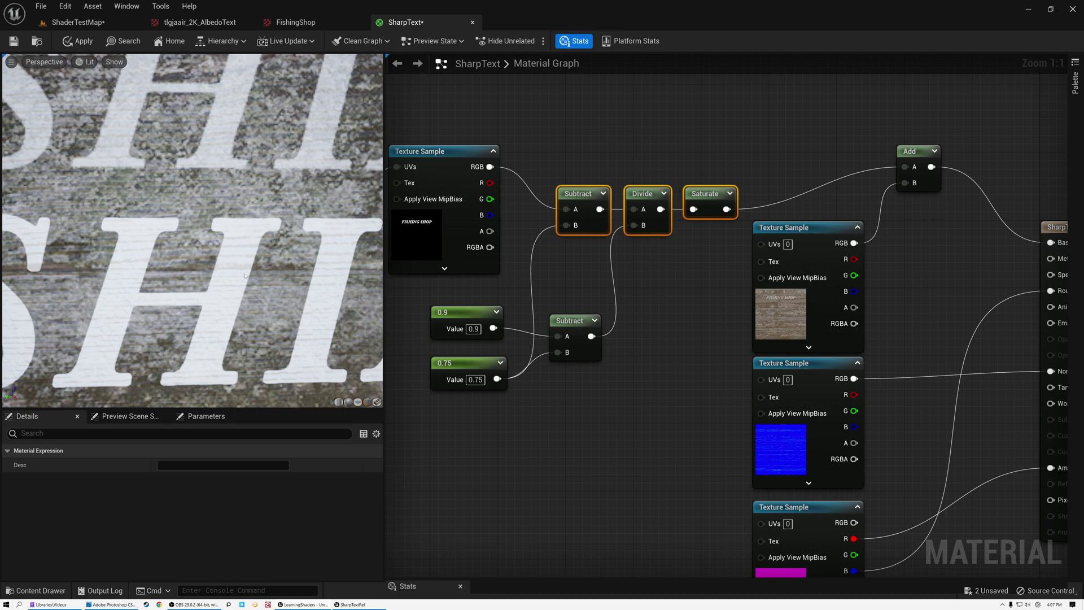
{"action": "right_click_drag", "start_coordinate": [245, 276], "coordinate": [244, 345]}
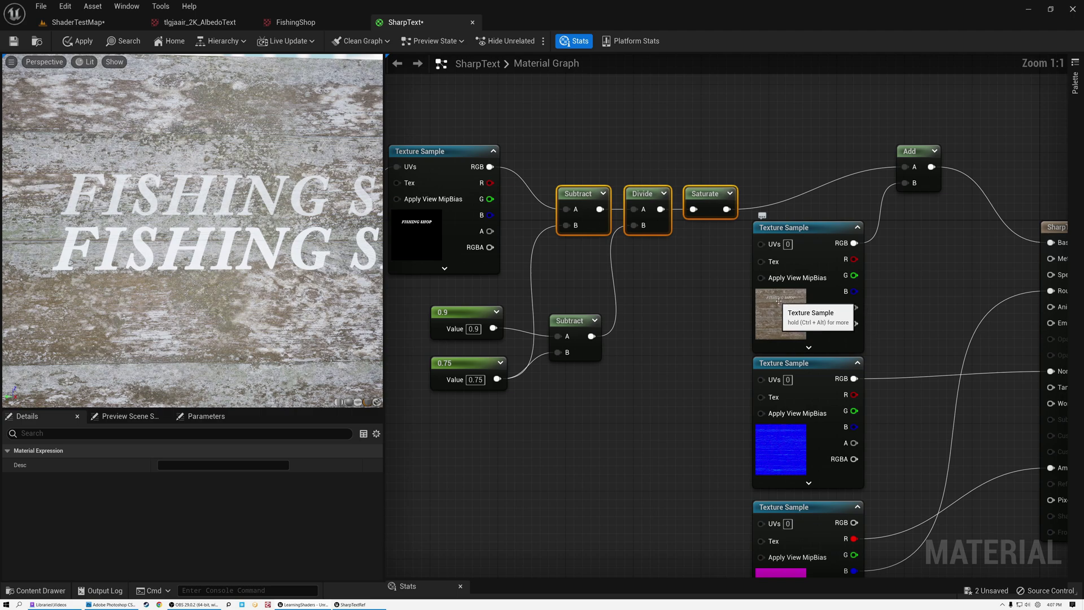
Compare the text mask's Texture Sample with the albedo text's Texture Sample in the material graph
{"action": "scroll", "coordinate": [800, 305], "scroll_direction": "up", "scroll_amount": 7}
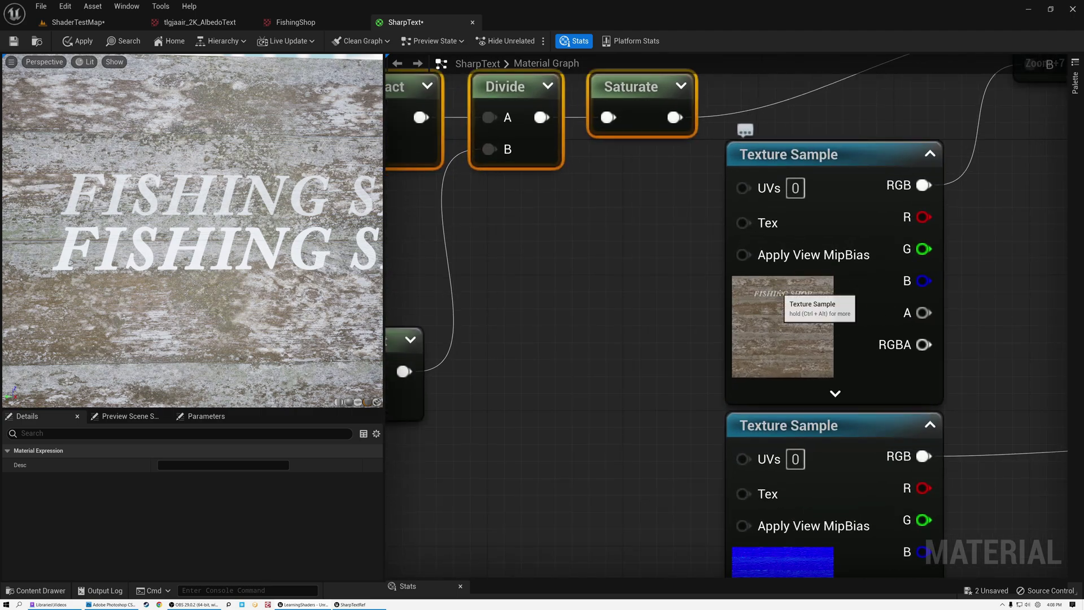
{"action": "right_click_drag", "start_coordinate": [586, 285], "coordinate": [951, 358]}
{"action": "scroll", "coordinate": [891, 355], "scroll_direction": "down", "scroll_amount": 2}
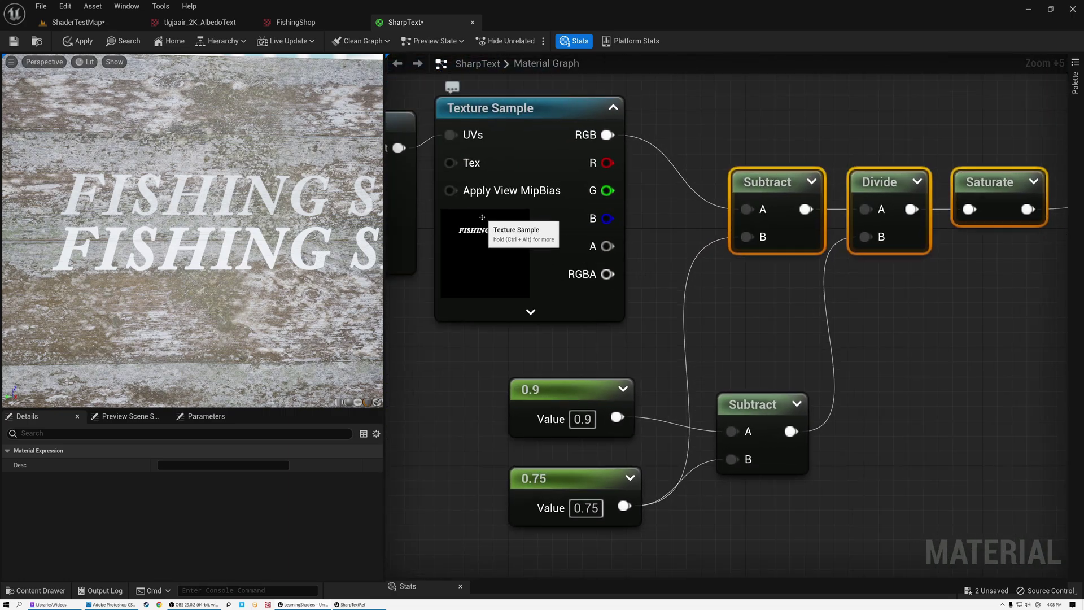
{"action": "scroll", "coordinate": [495, 258], "scroll_direction": "down", "scroll_amount": 3}
{"action": "right_click_drag", "start_coordinate": [765, 296], "coordinate": [657, 214]}
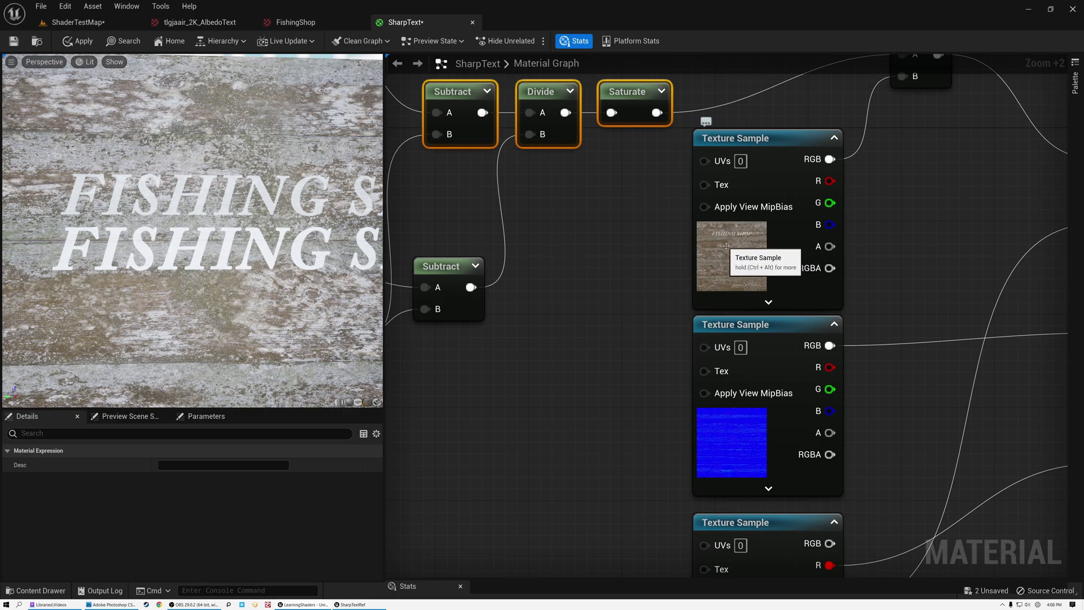
{"action": "right_click_drag", "start_coordinate": [593, 281], "coordinate": [796, 317]}
{"action": "scroll", "coordinate": [667, 271], "scroll_direction": "down", "scroll_amount": 2}
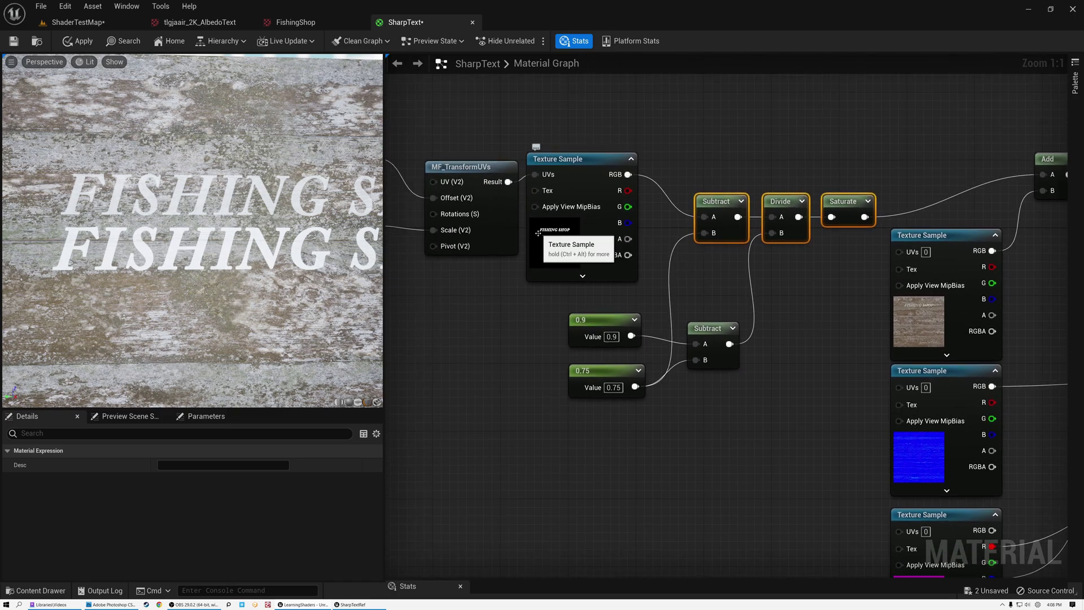
{"action": "right_click_drag", "start_coordinate": [877, 354], "coordinate": [796, 230]}
{"action": "right_click_drag", "start_coordinate": [783, 157], "coordinate": [736, 230]}
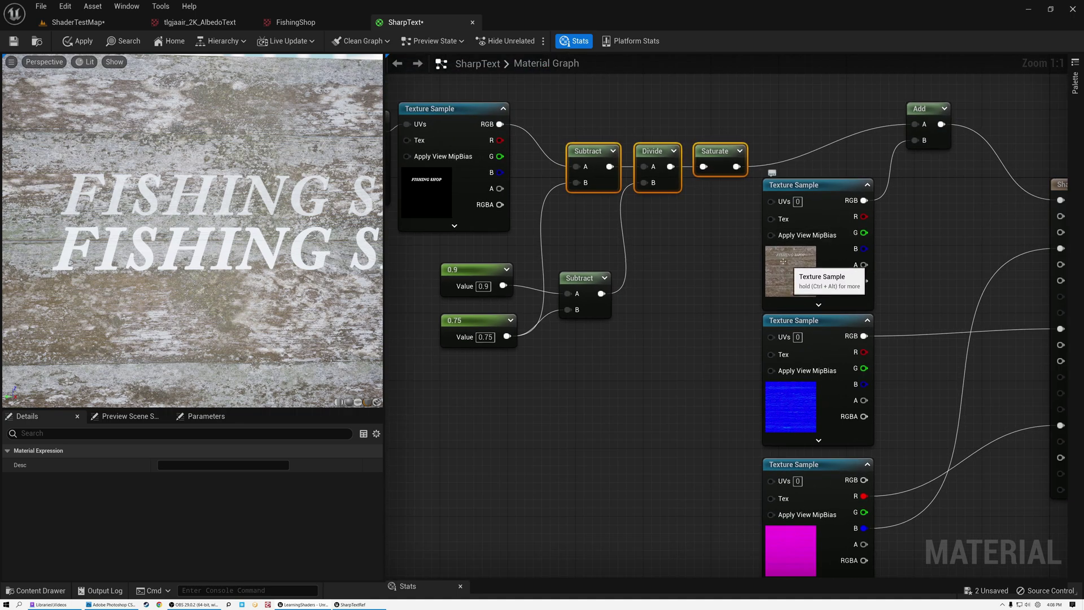
Set the maximum texture size of tlgjaair_2K_AlbedoText to 512, save it, and view the sign in ShaderTestMap
{"action": "left_click", "coordinate": [201, 22]}
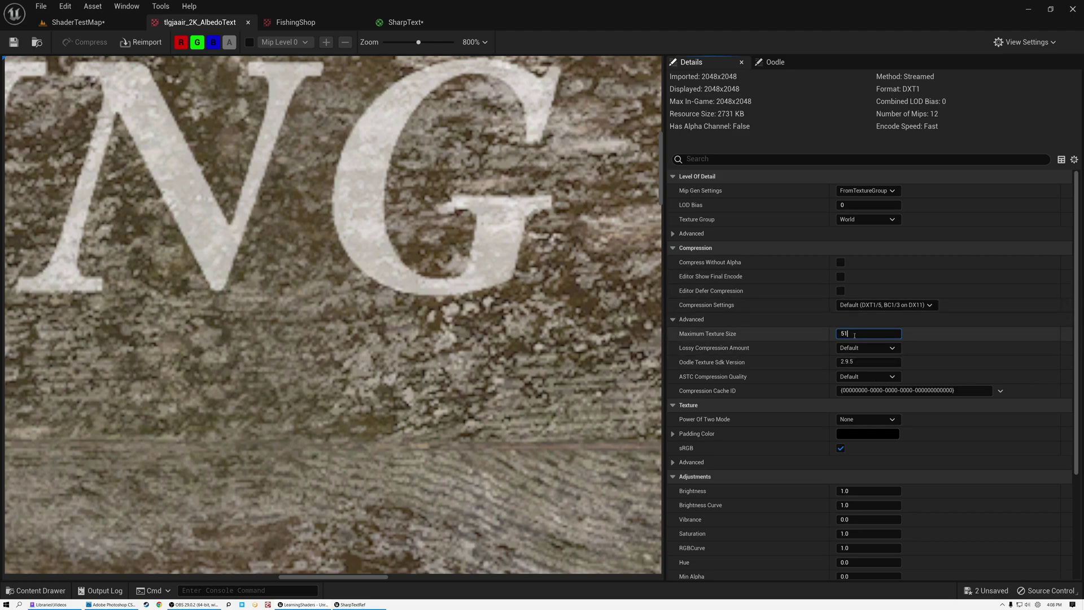
{"action": "key", "text": "Return"}
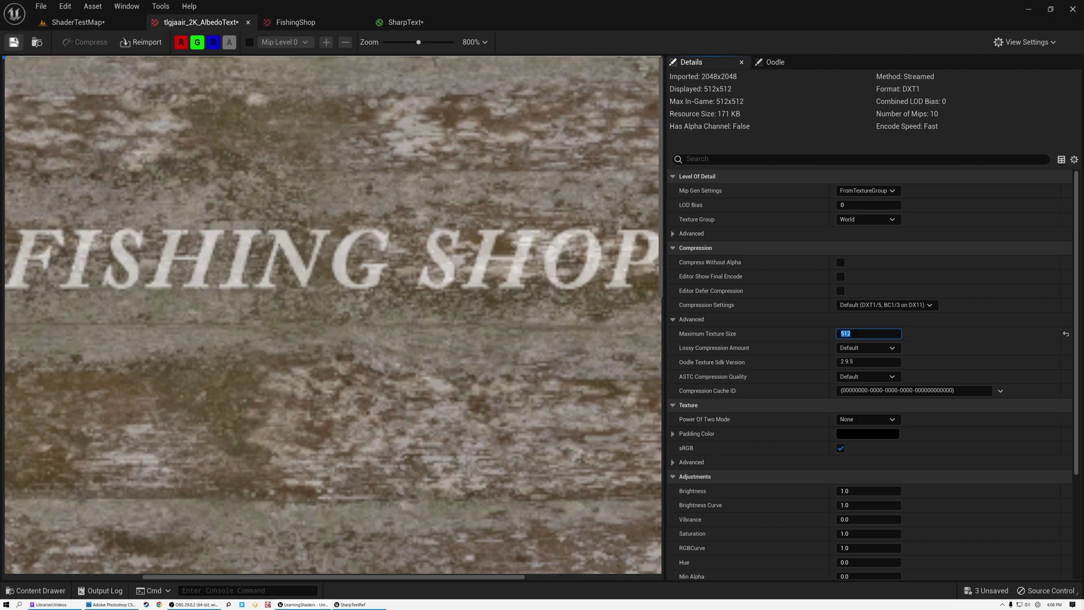
{"action": "left_click", "coordinate": [78, 23]}
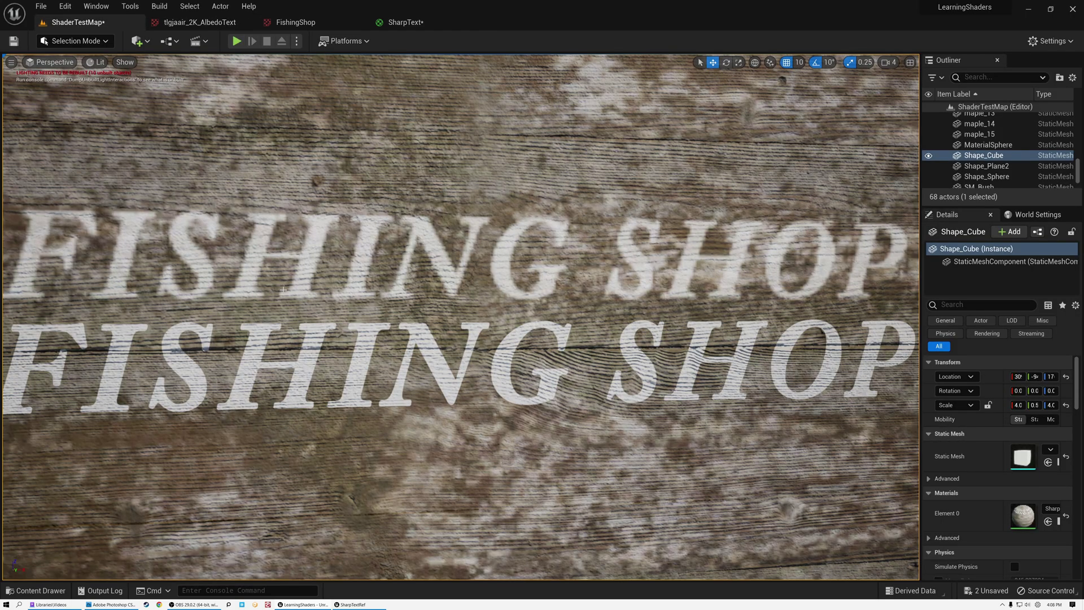
{"action": "right_click_drag", "start_coordinate": [367, 332], "coordinate": [368, 332]}
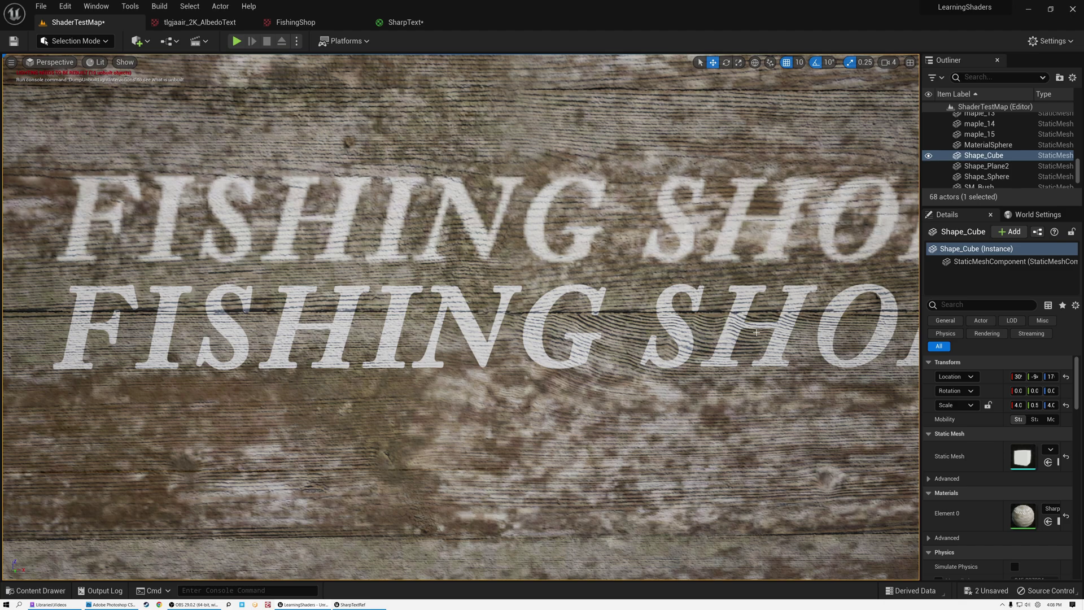
Set the maximum texture size of the FishingShop mask texture to 512 and save the texture
{"action": "left_click", "coordinate": [295, 22]}
{"action": "scroll", "coordinate": [323, 269], "scroll_direction": "down", "scroll_amount": 6}
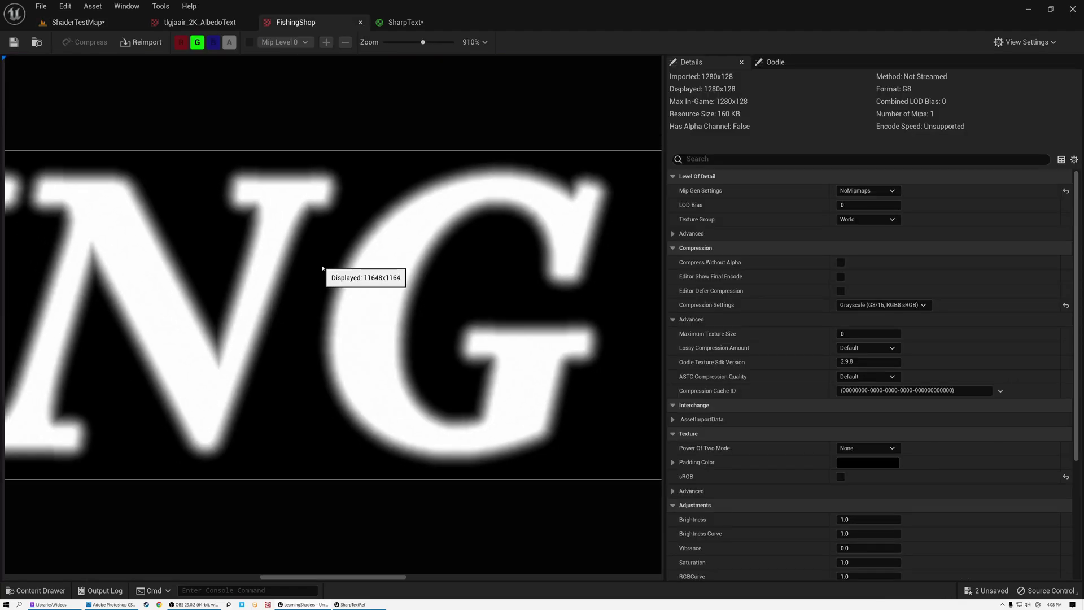
{"action": "scroll", "coordinate": [323, 269], "scroll_direction": "down", "scroll_amount": 1}
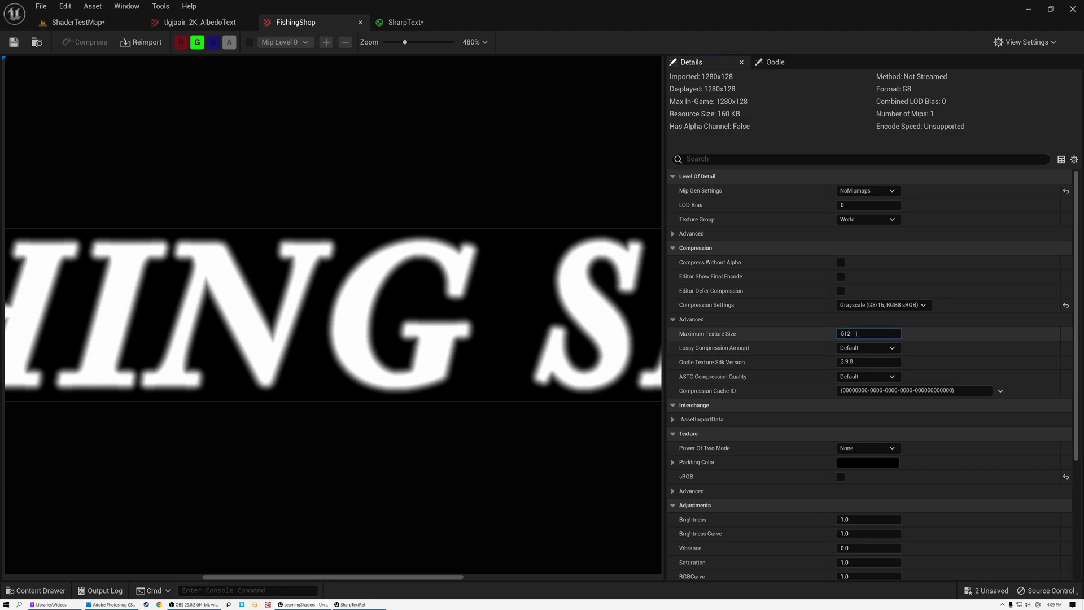
{"action": "key", "text": "Return"}
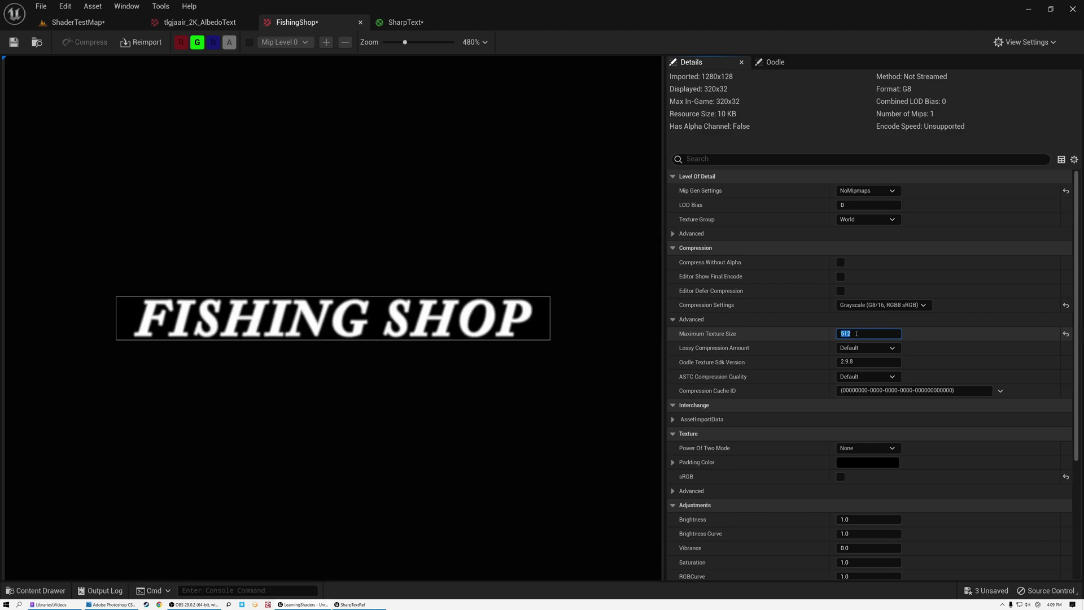
{"action": "left_click", "coordinate": [13, 42]}
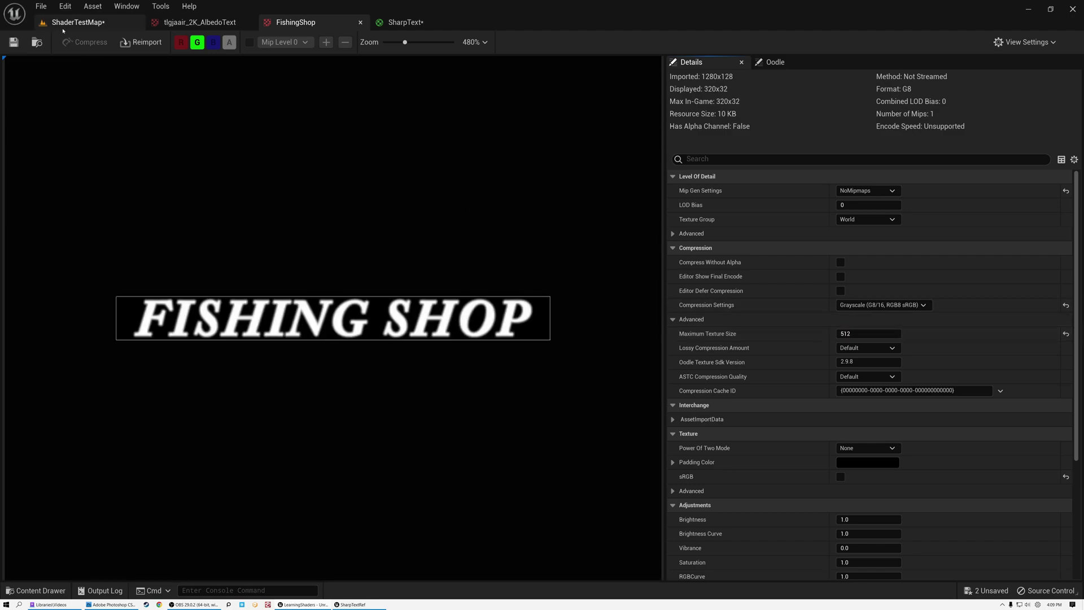
Examine the edges of the upper albedo lettering and the lower mask lettering up close on the sign in ShaderTestMap
{"action": "left_click", "coordinate": [73, 23]}
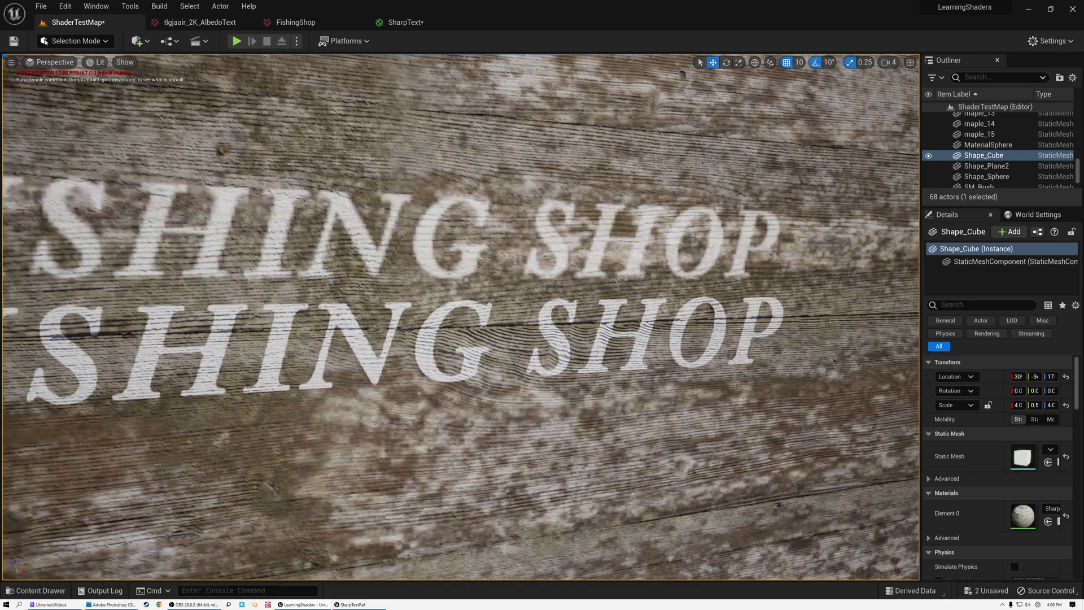
{"action": "scroll", "coordinate": [453, 265], "scroll_direction": "up", "scroll_amount": 10}
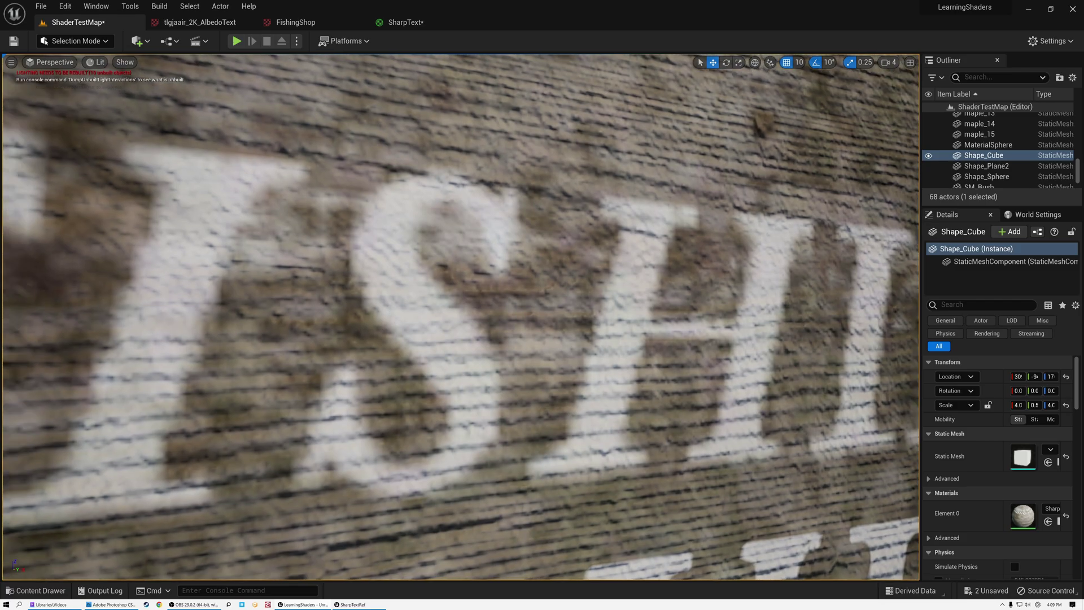
{"action": "scroll", "coordinate": [461, 317], "scroll_direction": "up", "scroll_amount": 6}
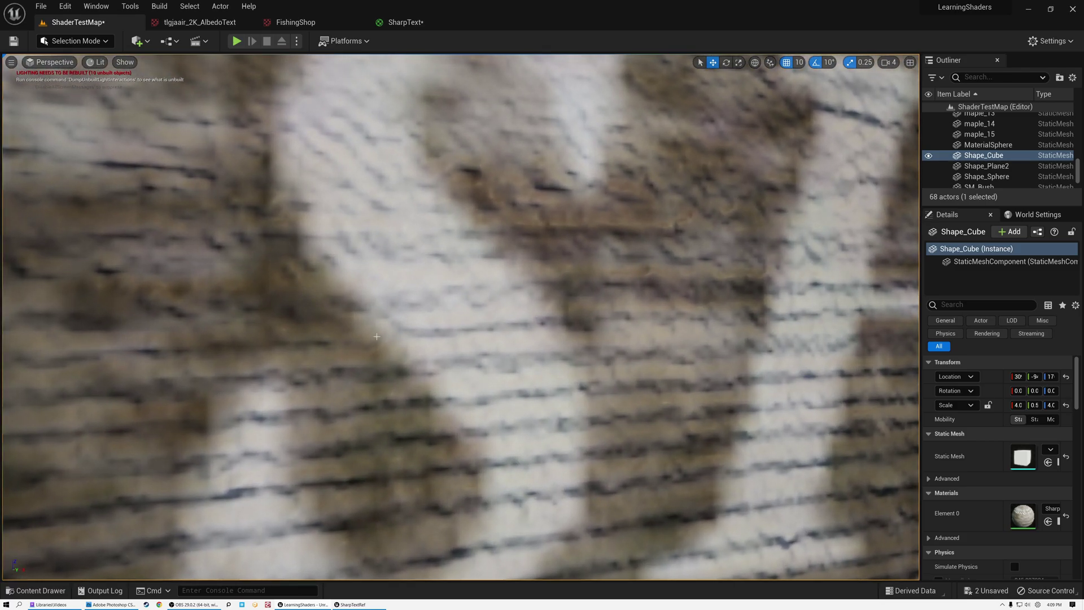
{"action": "scroll", "coordinate": [461, 318], "scroll_direction": "down", "scroll_amount": 5}
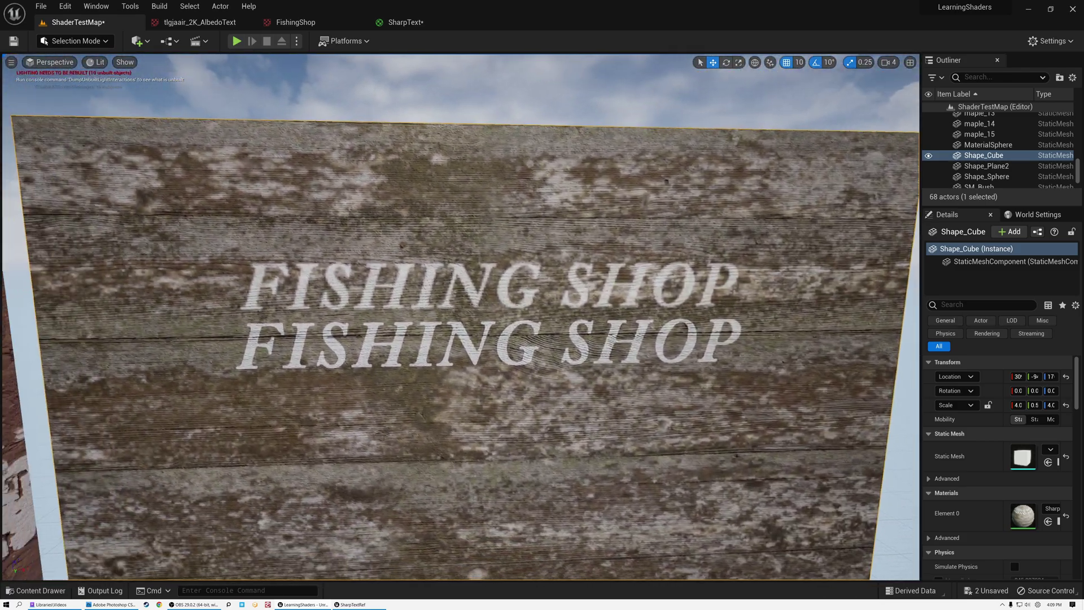
{"action": "scroll", "coordinate": [461, 317], "scroll_direction": "up", "scroll_amount": 4}
{"action": "right_click_drag", "start_coordinate": [408, 311], "coordinate": [407, 311]}
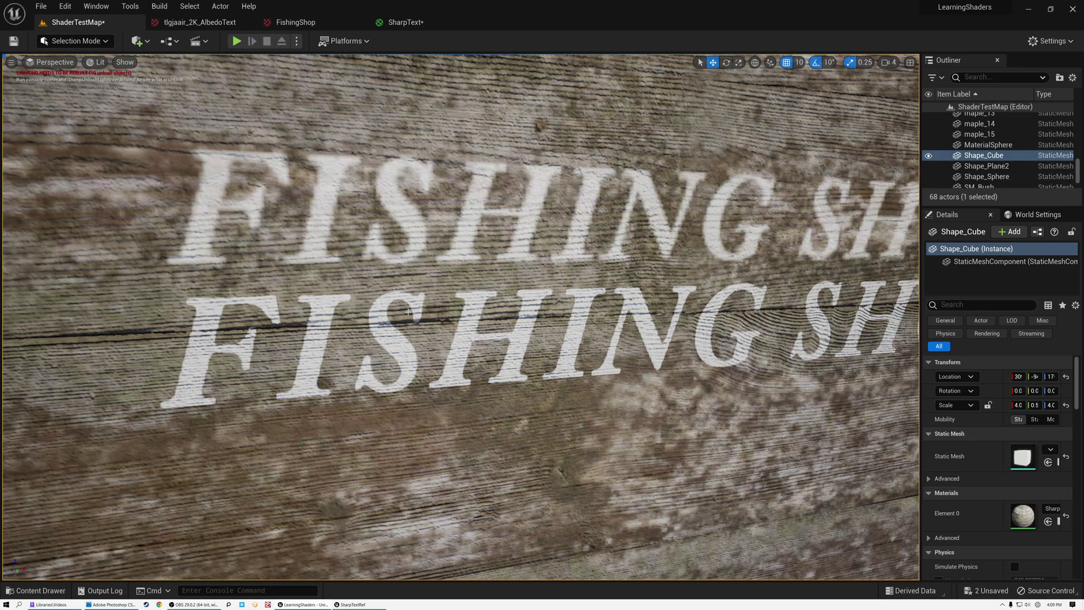
{"action": "scroll", "coordinate": [416, 299], "scroll_direction": "up", "scroll_amount": 10}
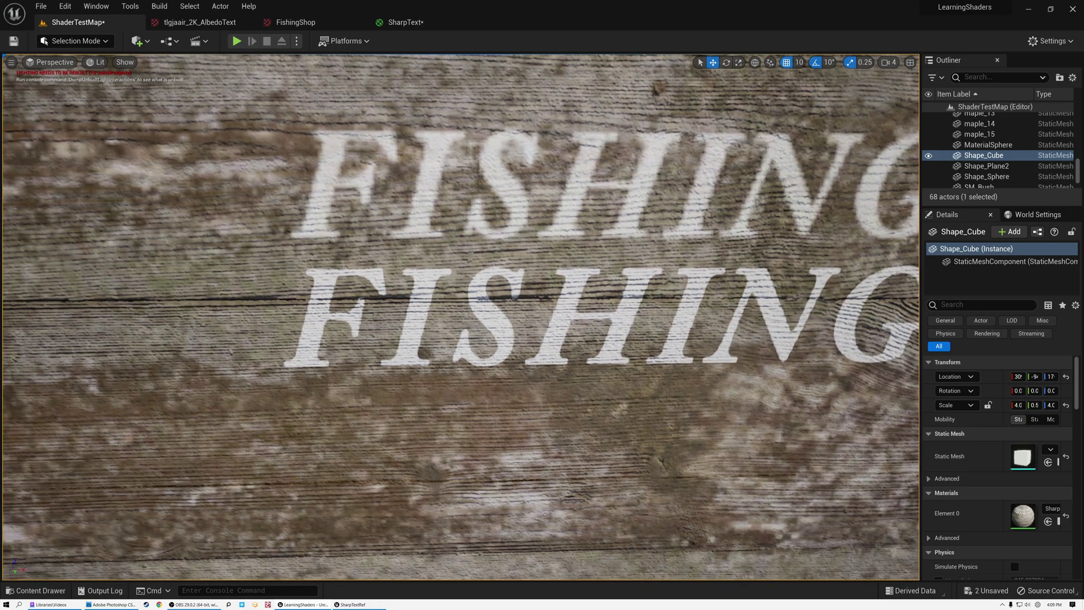
{"action": "scroll", "coordinate": [454, 248], "scroll_direction": "up", "scroll_amount": 1}
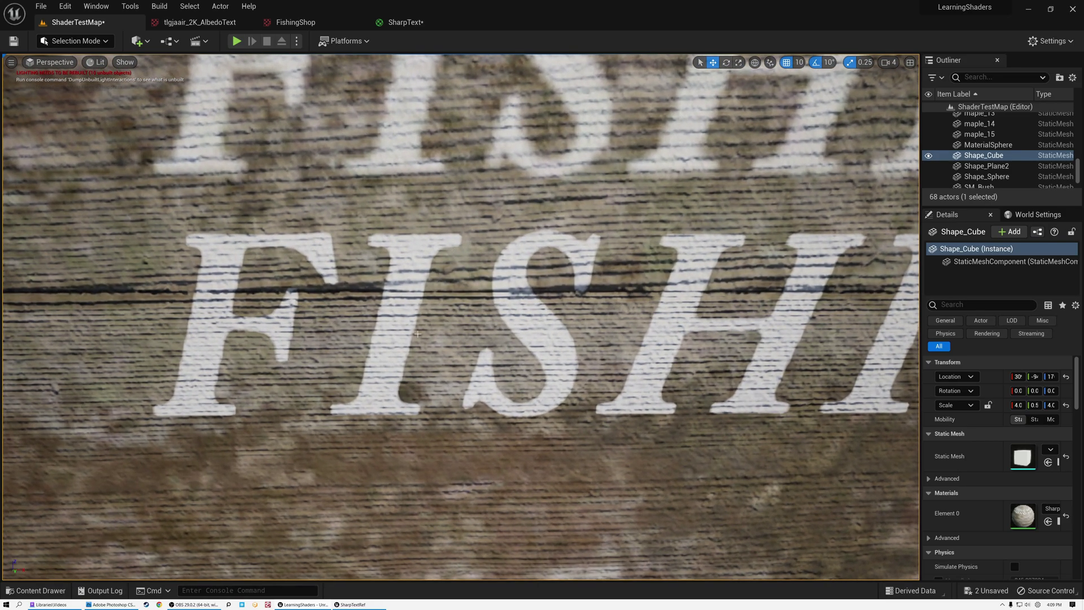
{"action": "scroll", "coordinate": [407, 357], "scroll_direction": "down", "scroll_amount": 10}
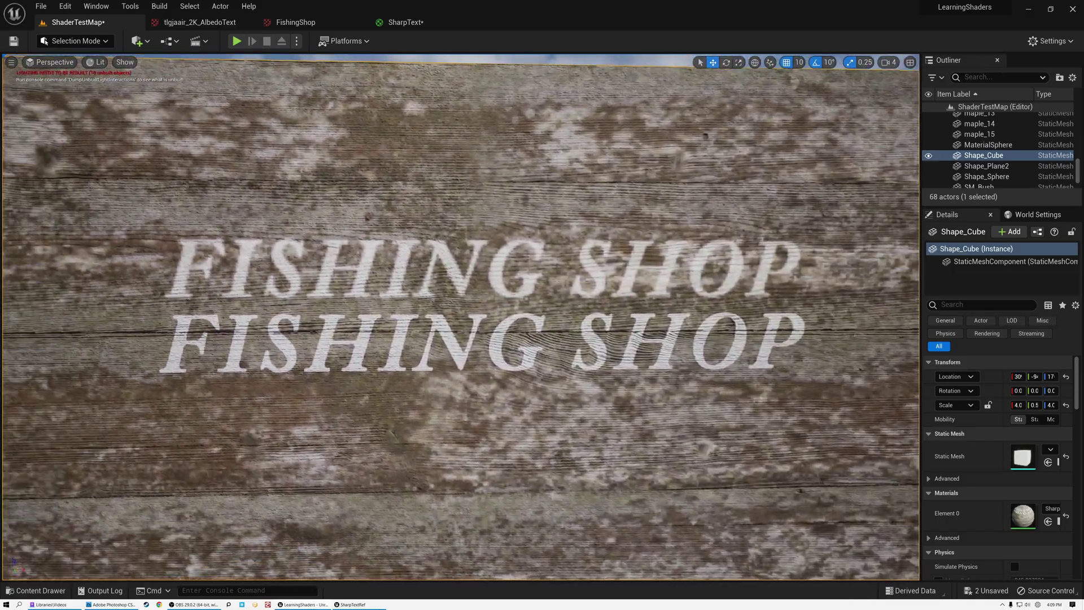
Compare the sharpness of both FISHING SHOP lines on the sign from different angles and distances
{"action": "mouse_move", "coordinate": [408, 356]}
{"action": "right_mouse_down"}
{"action": "mouse_move", "coordinate": [325, 359]}
{"action": "mouse_move", "coordinate": [446, 356]}
{"action": "mouse_move", "coordinate": [407, 355]}
{"action": "right_mouse_up"}
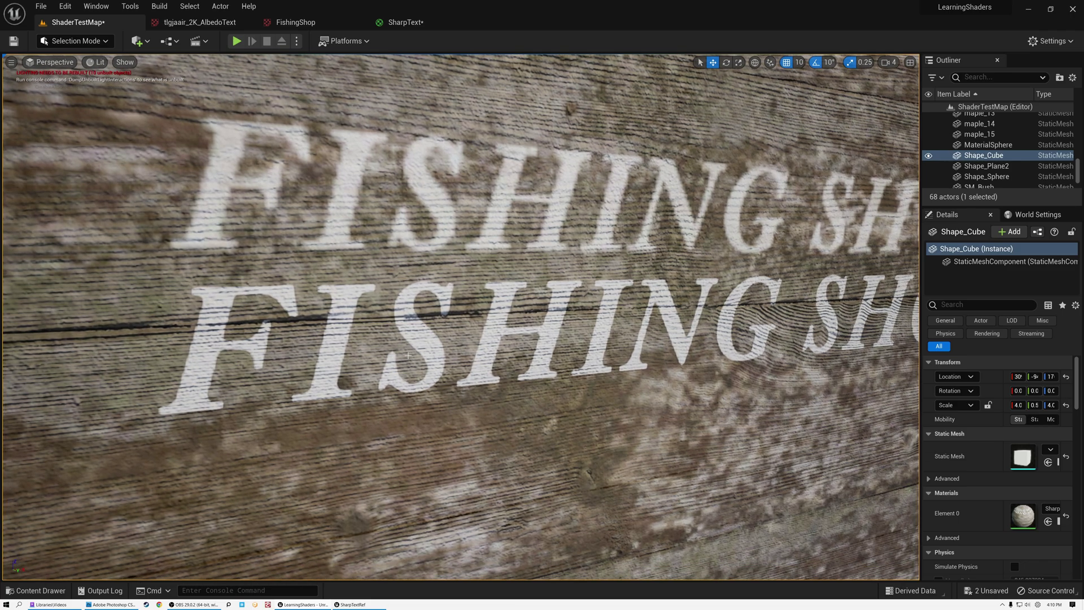
{"action": "right_click_drag", "start_coordinate": [408, 357], "coordinate": [291, 309]}
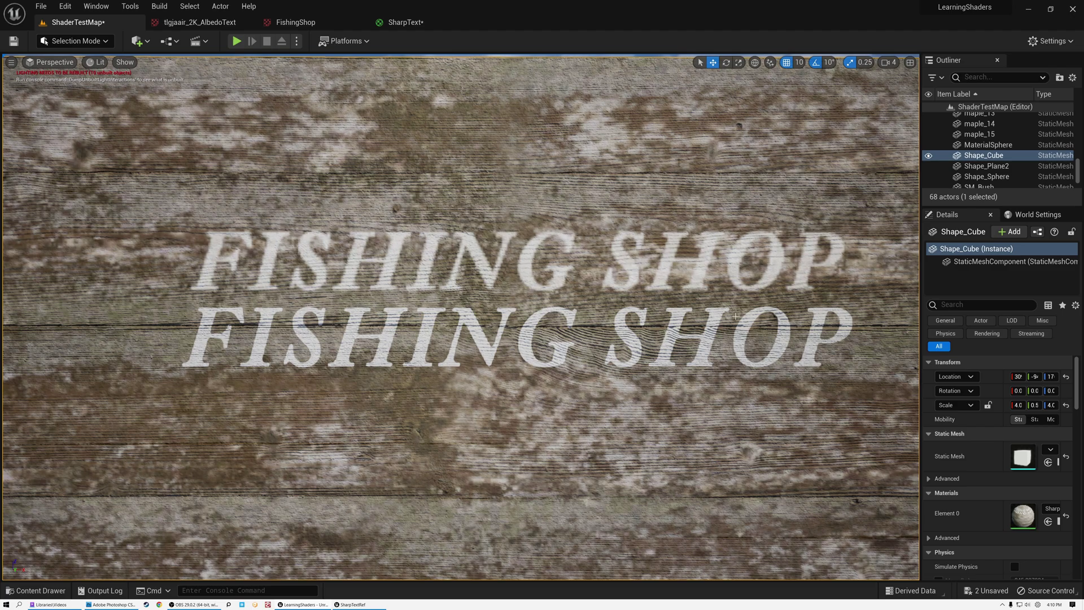
{"action": "mouse_move", "coordinate": [445, 336]}
{"action": "right_mouse_down"}
{"action": "mouse_move", "coordinate": [455, 337]}
{"action": "mouse_move", "coordinate": [383, 334]}
{"action": "mouse_move", "coordinate": [443, 336]}
{"action": "right_mouse_up"}
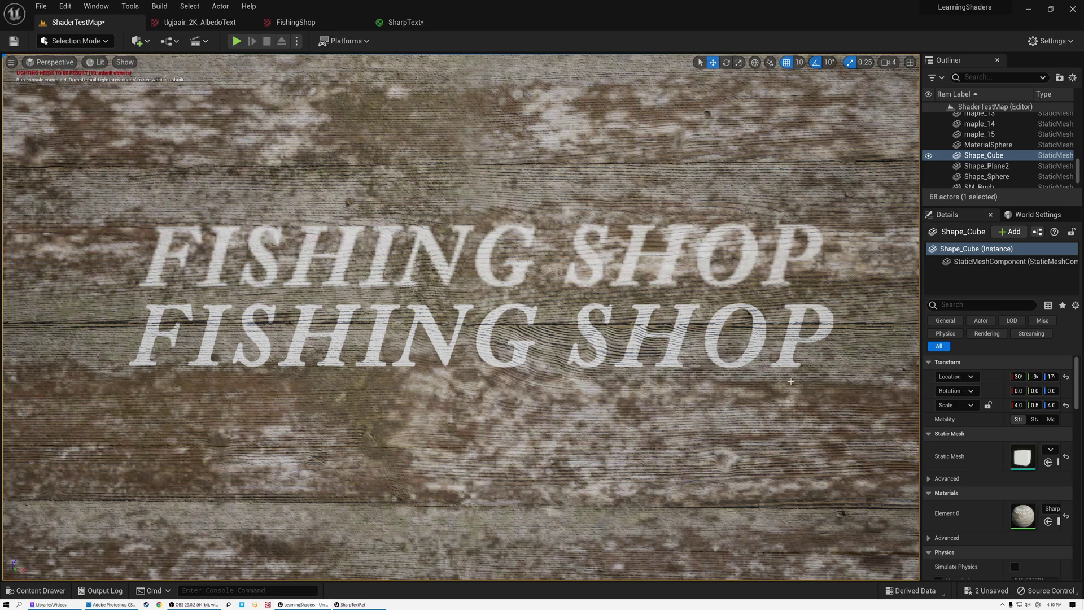
{"action": "scroll", "coordinate": [171, 258], "scroll_direction": "down", "scroll_amount": 6}
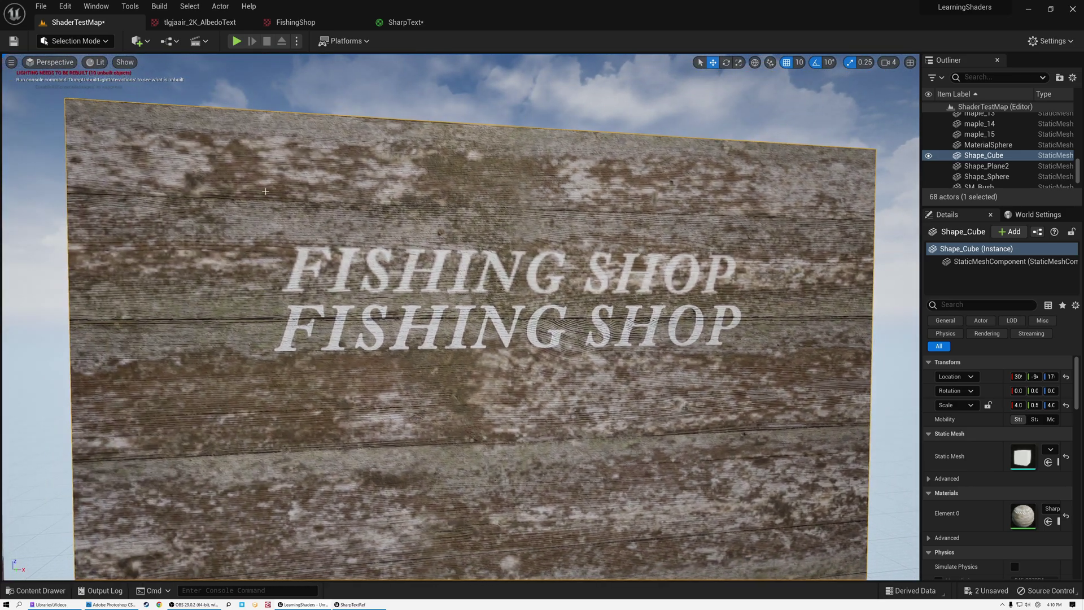
{"action": "scroll", "coordinate": [668, 330], "scroll_direction": "up", "scroll_amount": 5}
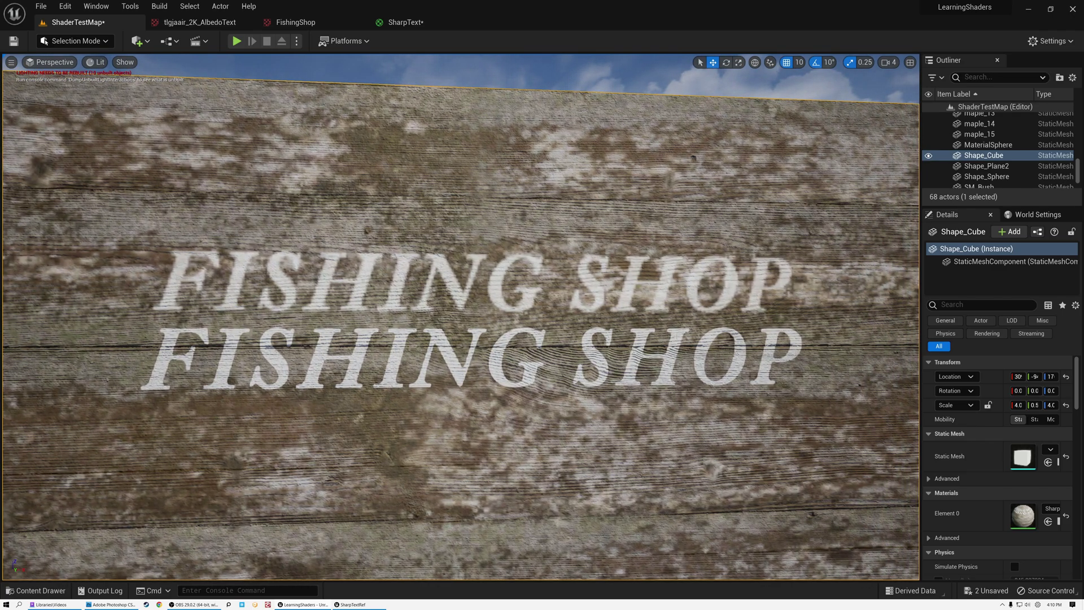
{"action": "left_click_drag", "start_coordinate": [275, 335], "coordinate": [242, 268]}
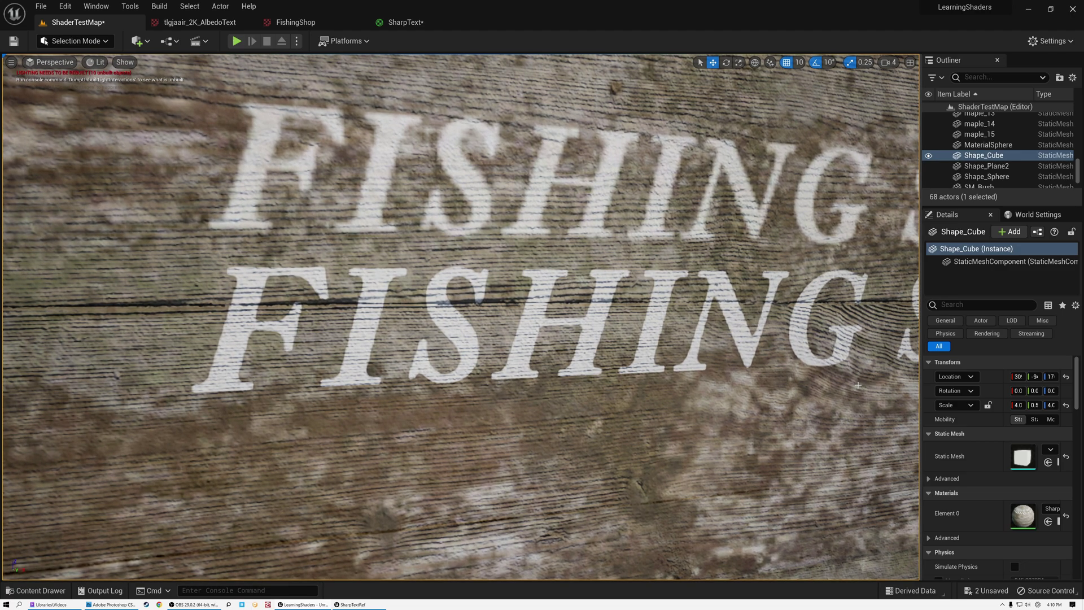
In Unity, set the Max Size of the tlgjaair_2K_AlbedoText texture to 512 and apply the import settings
{"action": "scroll", "coordinate": [835, 391], "scroll_direction": "down", "scroll_amount": 10}
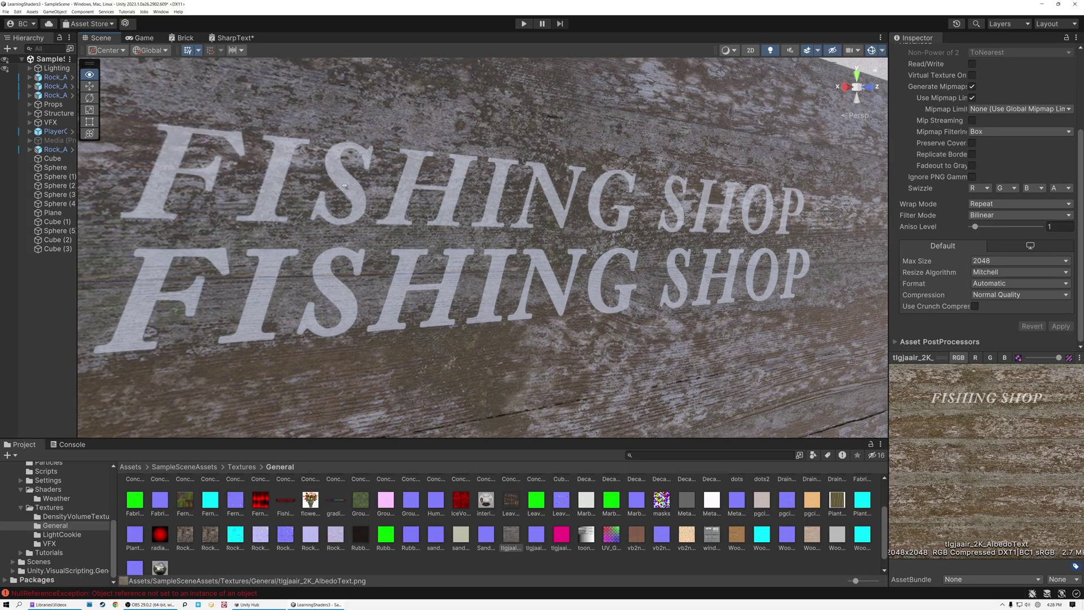
{"action": "right_click_drag", "start_coordinate": [330, 187], "coordinate": [339, 188]}
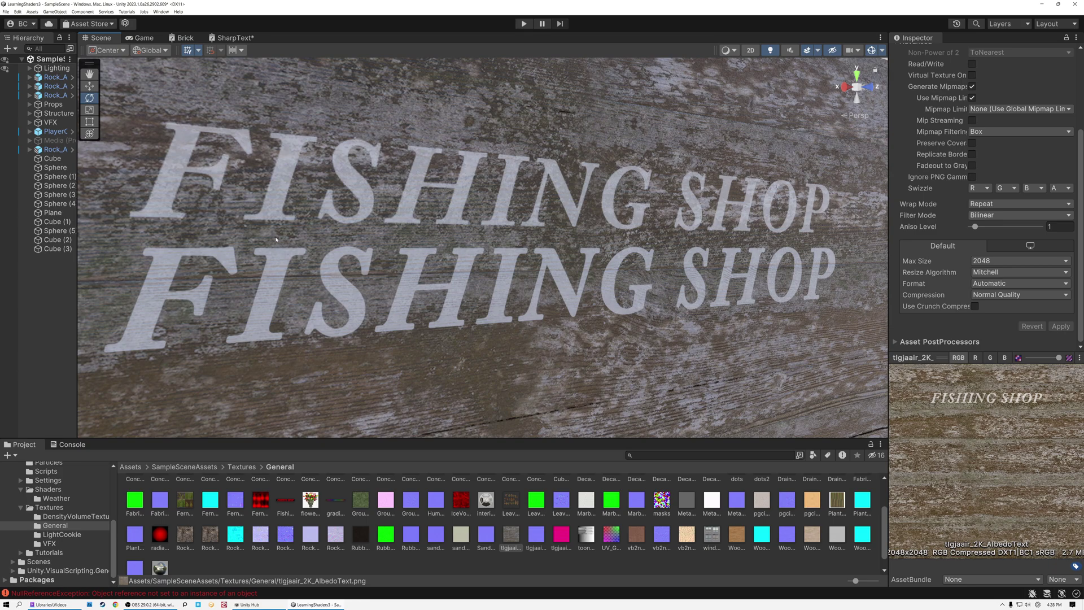
{"action": "left_click_drag", "start_coordinate": [262, 240], "coordinate": [361, 237], "text": "alt"}
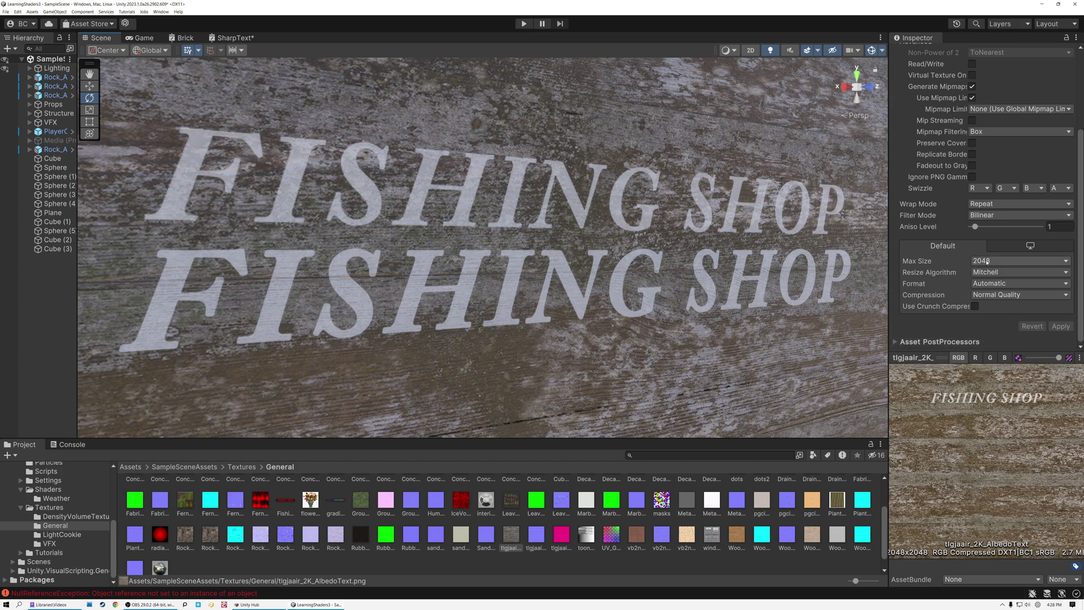
{"action": "left_click", "coordinate": [987, 261]}
{"action": "left_click", "coordinate": [995, 300]}
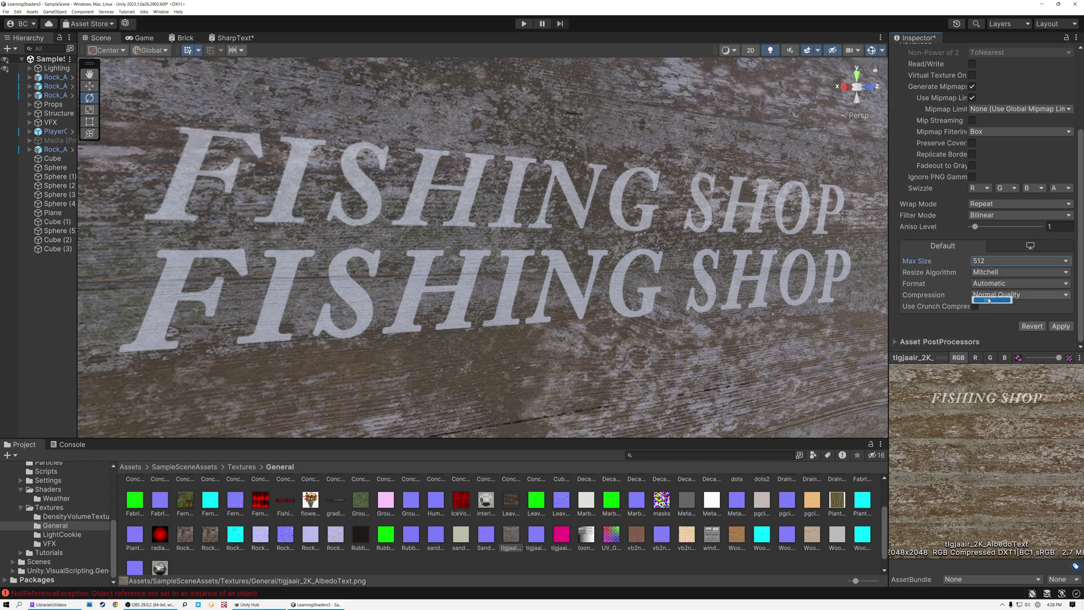
{"action": "left_click", "coordinate": [1060, 326]}
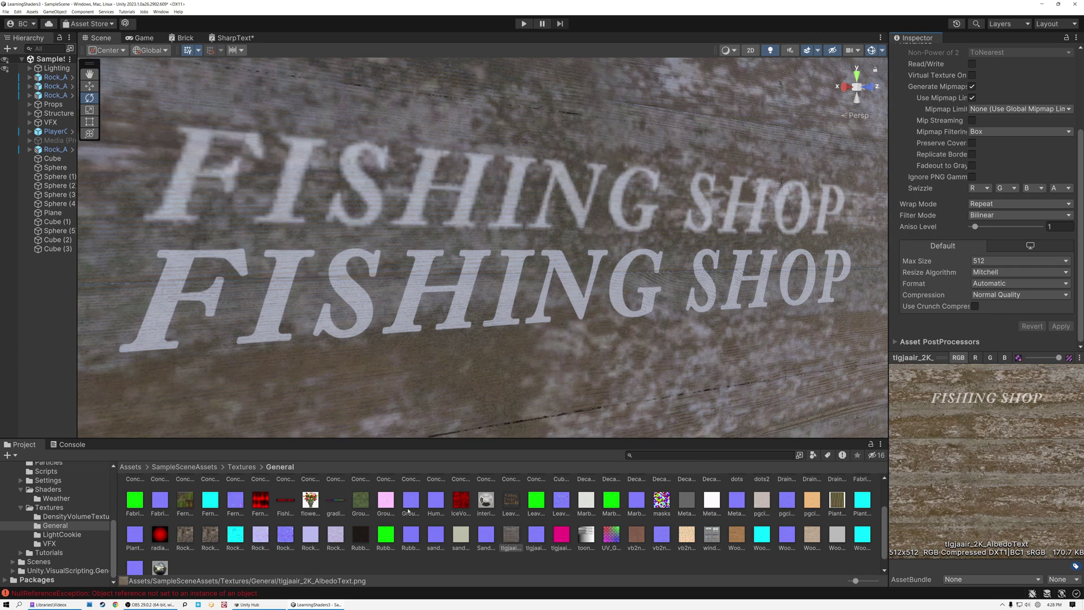
Set the Max Size of the FishingShop mask texture to 512 and apply the import settings
{"action": "left_click", "coordinate": [285, 501]}
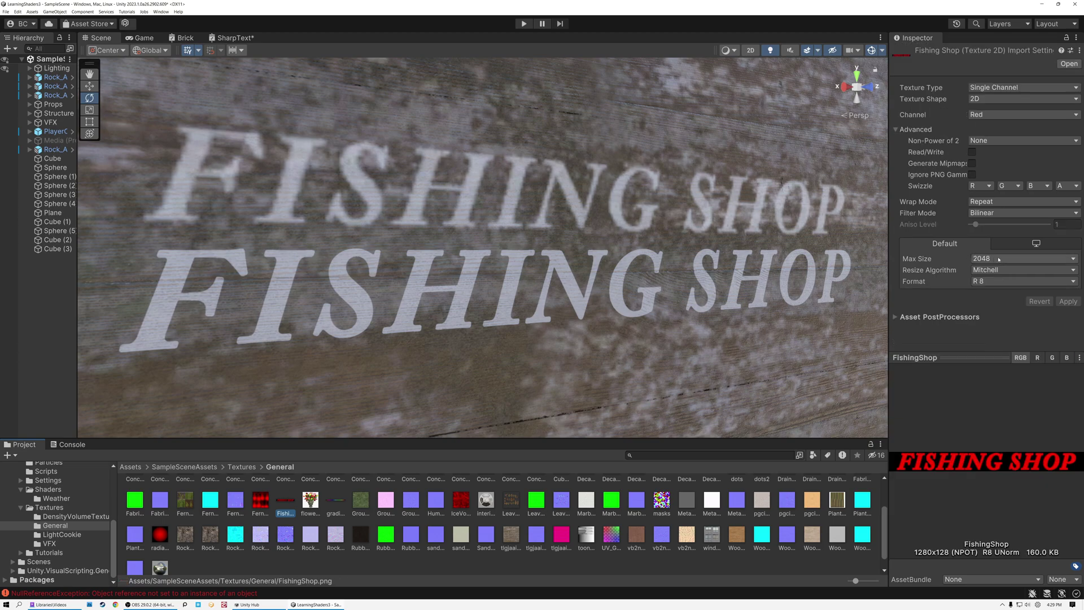
{"action": "left_click", "coordinate": [999, 259]}
{"action": "left_click", "coordinate": [992, 298]}
{"action": "left_click", "coordinate": [1067, 301]}
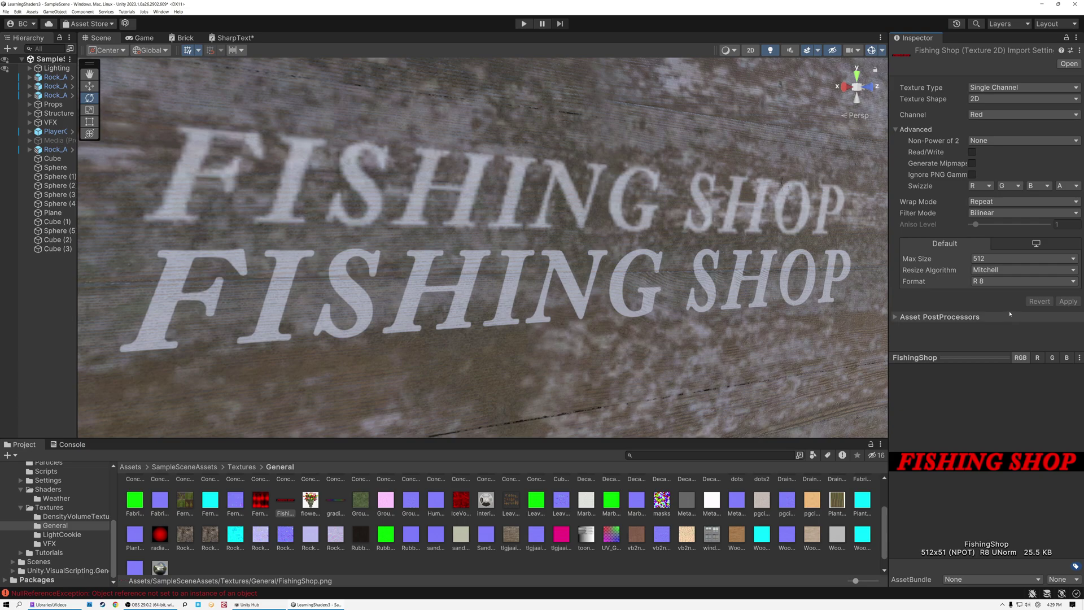
Try the FishingShop mask texture at a Max Size of 8192 and at 256, applying each size to compare the lettering
{"action": "left_click", "coordinate": [988, 260]}
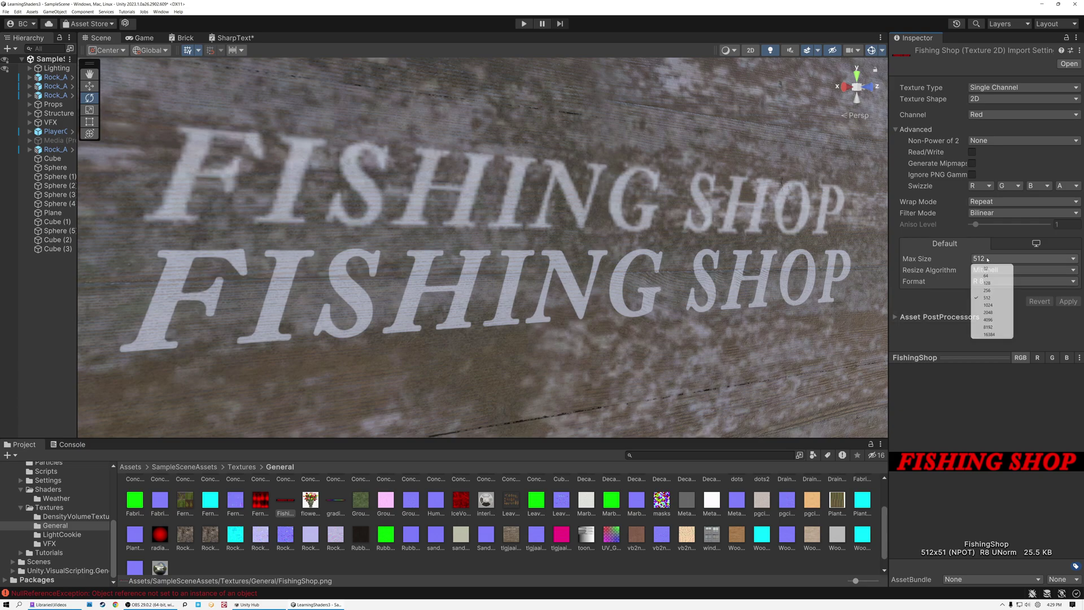
{"action": "left_click", "coordinate": [988, 327]}
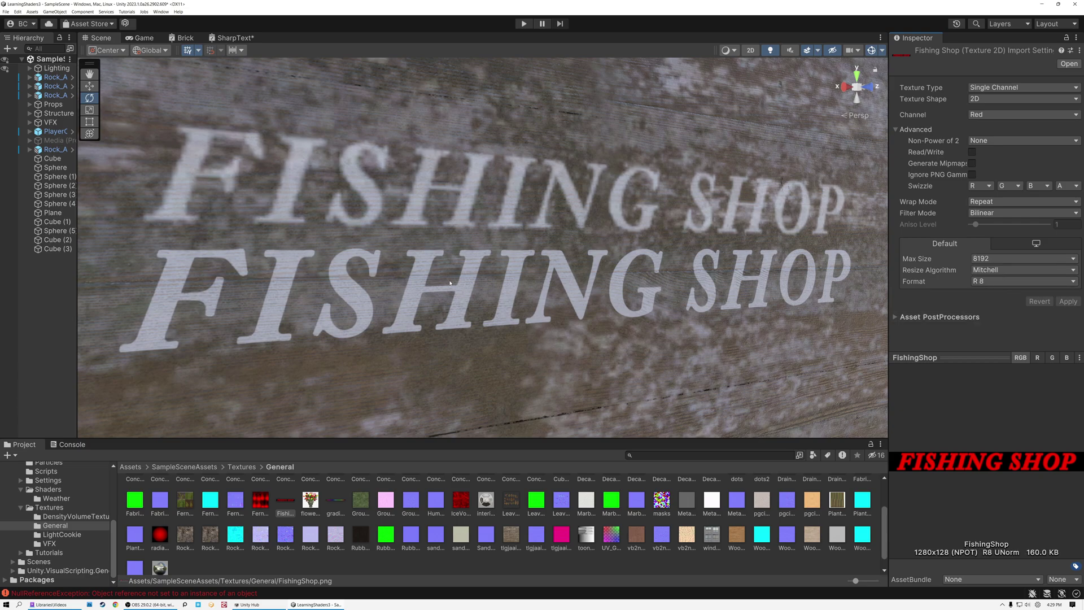
{"action": "left_click", "coordinate": [984, 260]}
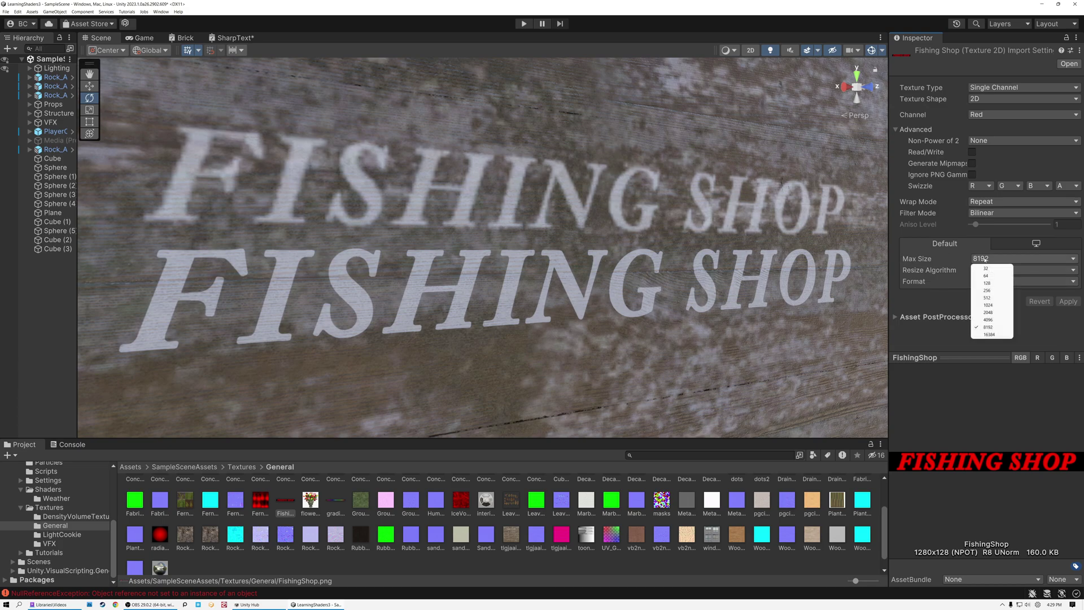
{"action": "left_click", "coordinate": [989, 290]}
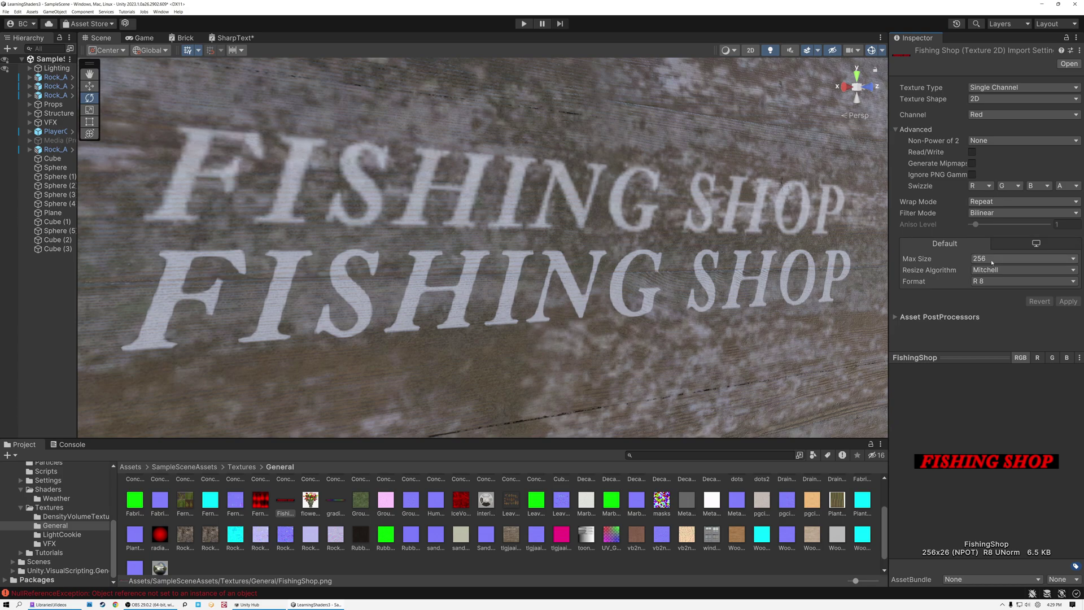
Return the FishingShop mask texture's Max Size to 2048 and apply the import settings
{"action": "left_click", "coordinate": [992, 258]}
{"action": "left_click", "coordinate": [994, 311]}
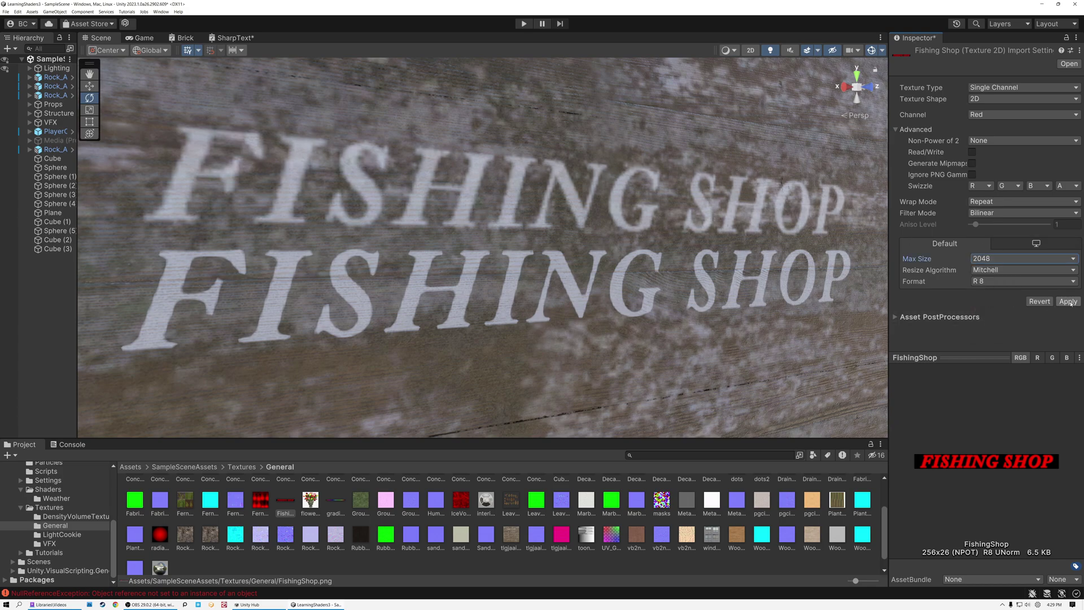
{"action": "left_click", "coordinate": [1069, 301]}
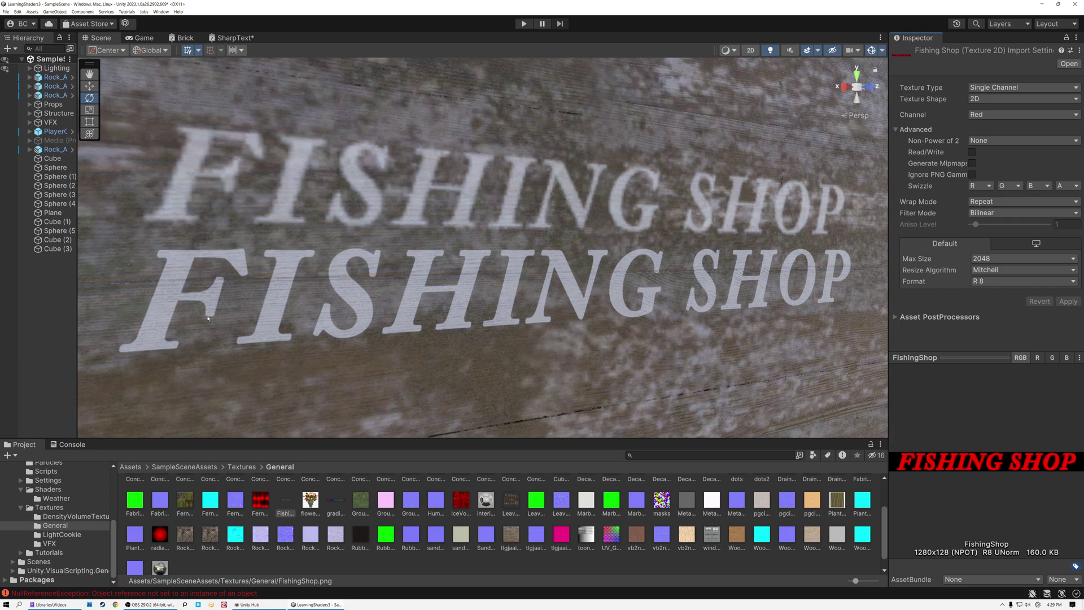
Open the SharpText shader graph in a maximized view and single out the UVTransform node feeding the mask texture sample
{"action": "left_click", "coordinate": [232, 38]}
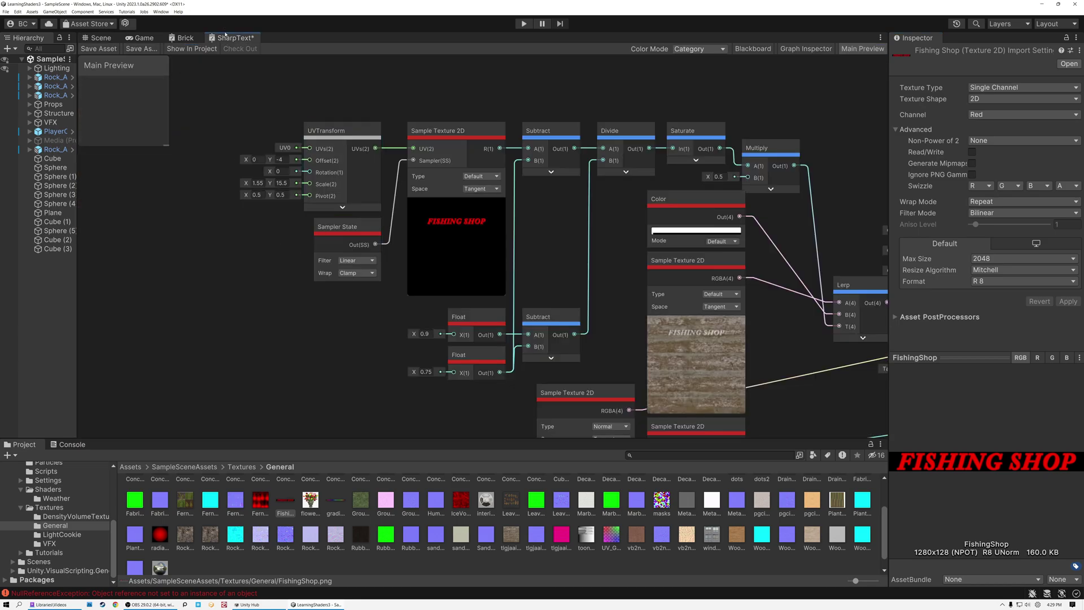
{"action": "double_click", "coordinate": [228, 37]}
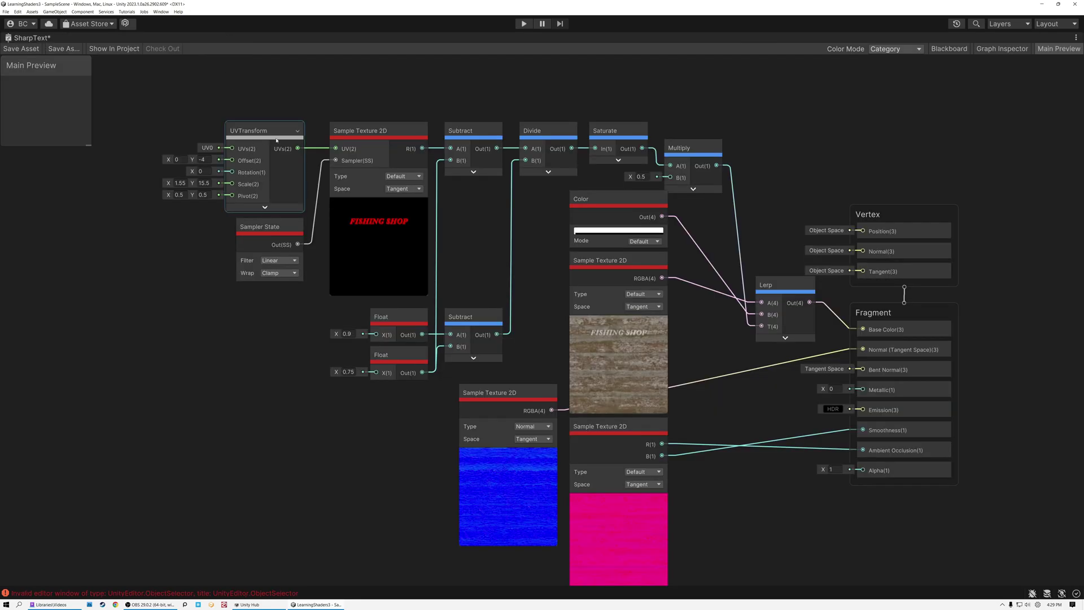
{"action": "mouse_move", "coordinate": [264, 132]}
{"action": "left_mouse_down"}
{"action": "mouse_move", "coordinate": [181, 134]}
{"action": "mouse_move", "coordinate": [246, 130]}
{"action": "left_mouse_up"}
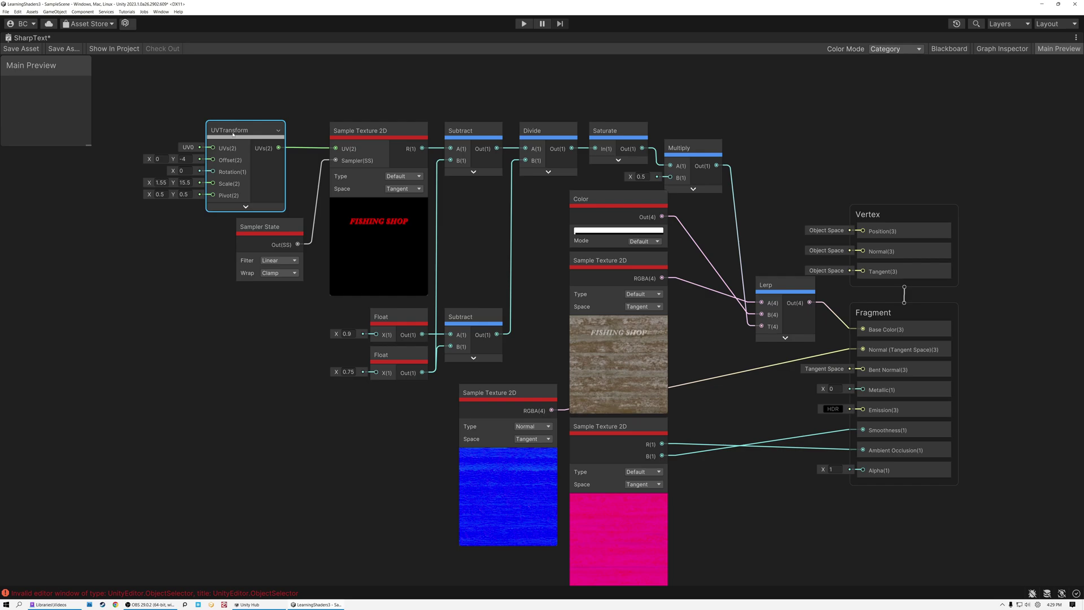
{"action": "left_click_drag", "start_coordinate": [209, 131], "coordinate": [229, 131]}
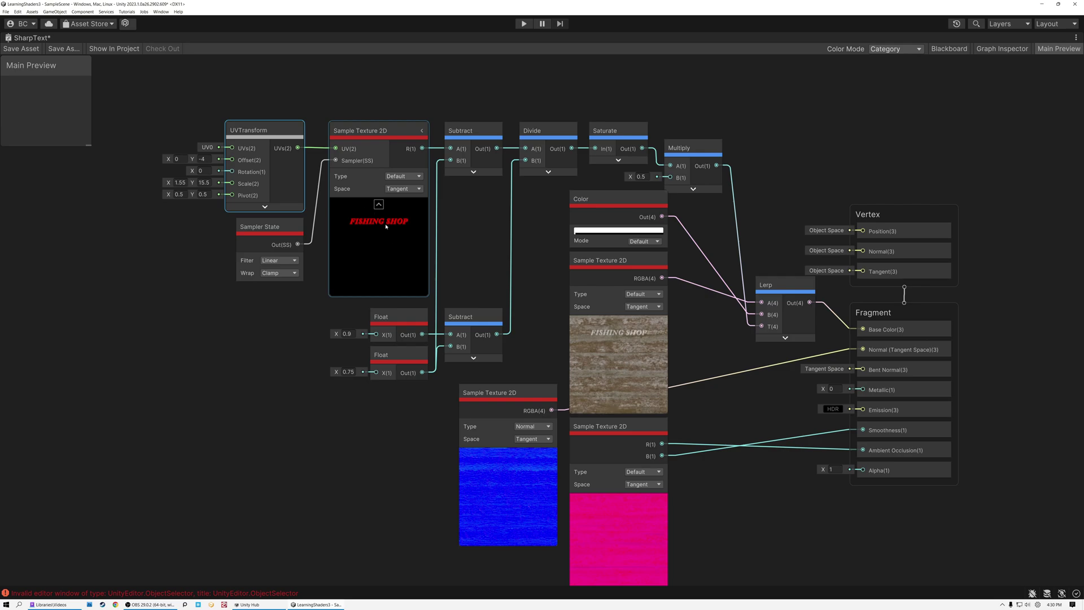
Examine the UVTransform inputs, the mask texture sample and the albedo texture sample in the SharpText graph
{"action": "left_click", "coordinate": [624, 357]}
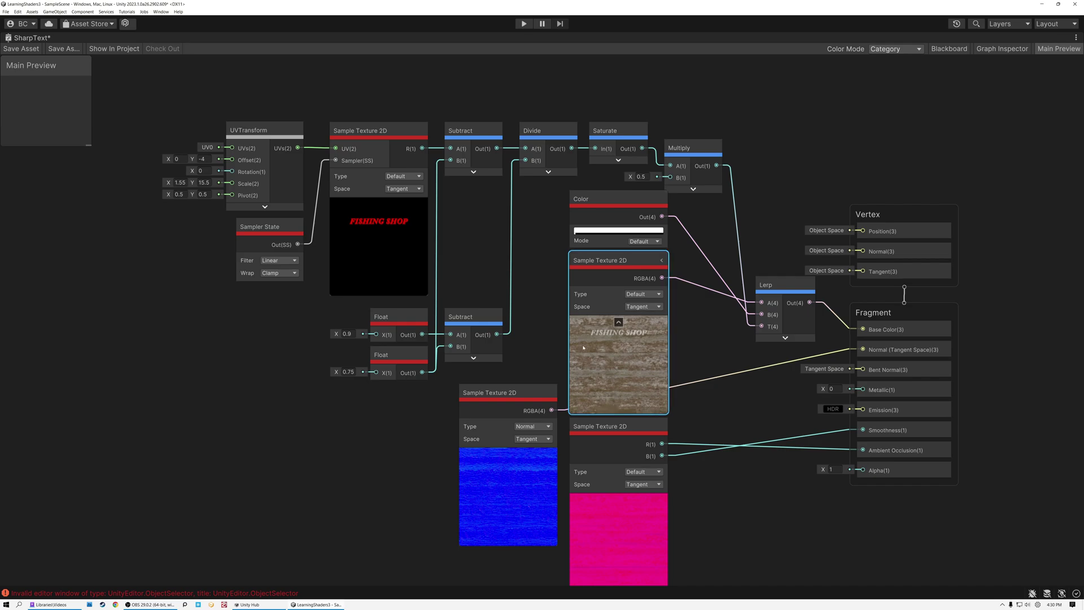
{"action": "scroll", "coordinate": [227, 114], "scroll_direction": "up", "scroll_amount": 5}
{"action": "left_click", "coordinate": [270, 143]}
{"action": "scroll", "coordinate": [183, 143], "scroll_direction": "up", "scroll_amount": 3}
{"action": "middle_click_drag", "start_coordinate": [179, 148], "coordinate": [274, 133]}
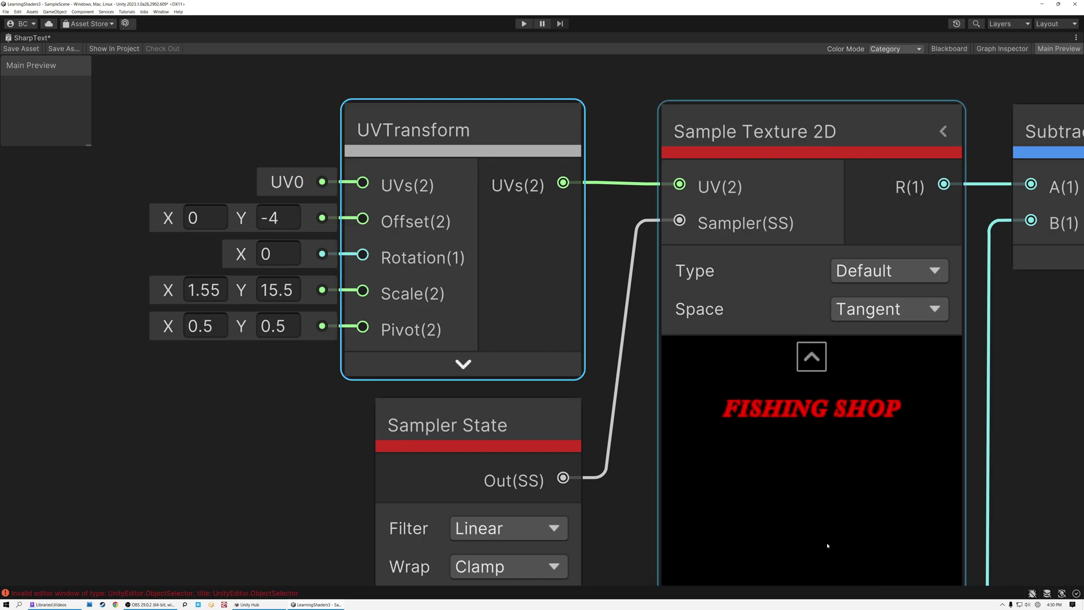
{"action": "middle_click_drag", "start_coordinate": [769, 418], "coordinate": [430, 357]}
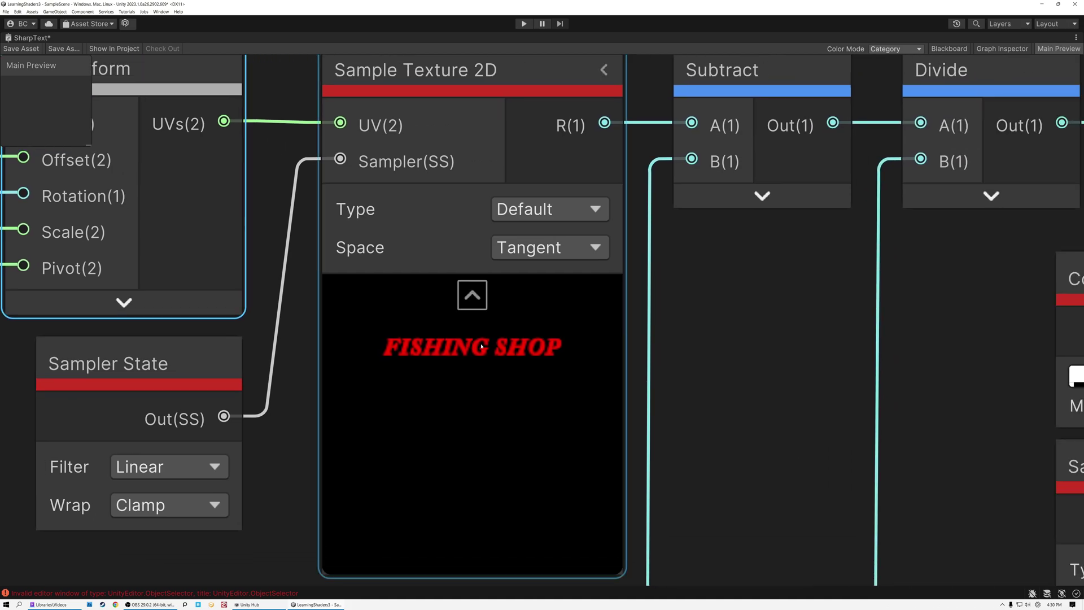
{"action": "scroll", "coordinate": [480, 338], "scroll_direction": "up", "scroll_amount": 1}
{"action": "scroll", "coordinate": [511, 347], "scroll_direction": "down", "scroll_amount": 4}
{"action": "middle_click_drag", "start_coordinate": [611, 346], "coordinate": [308, 287]}
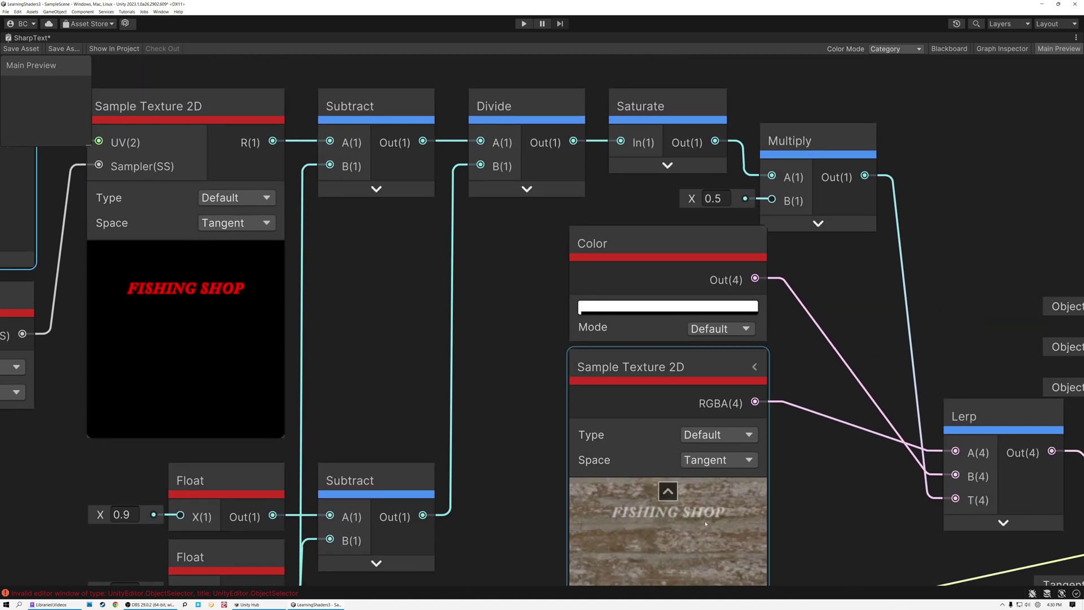
{"action": "middle_click_drag", "start_coordinate": [621, 533], "coordinate": [589, 417]}
{"action": "scroll", "coordinate": [589, 417], "scroll_direction": "down", "scroll_amount": 1}
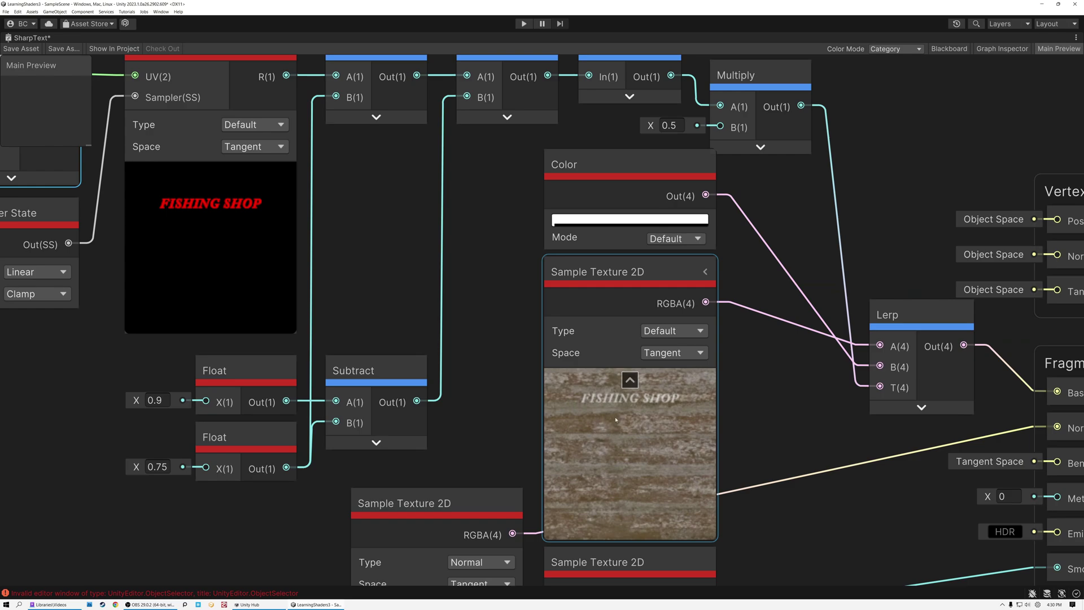
{"action": "middle_click_drag", "start_coordinate": [377, 249], "coordinate": [806, 353]}
{"action": "scroll", "coordinate": [317, 176], "scroll_direction": "up", "scroll_amount": 4}
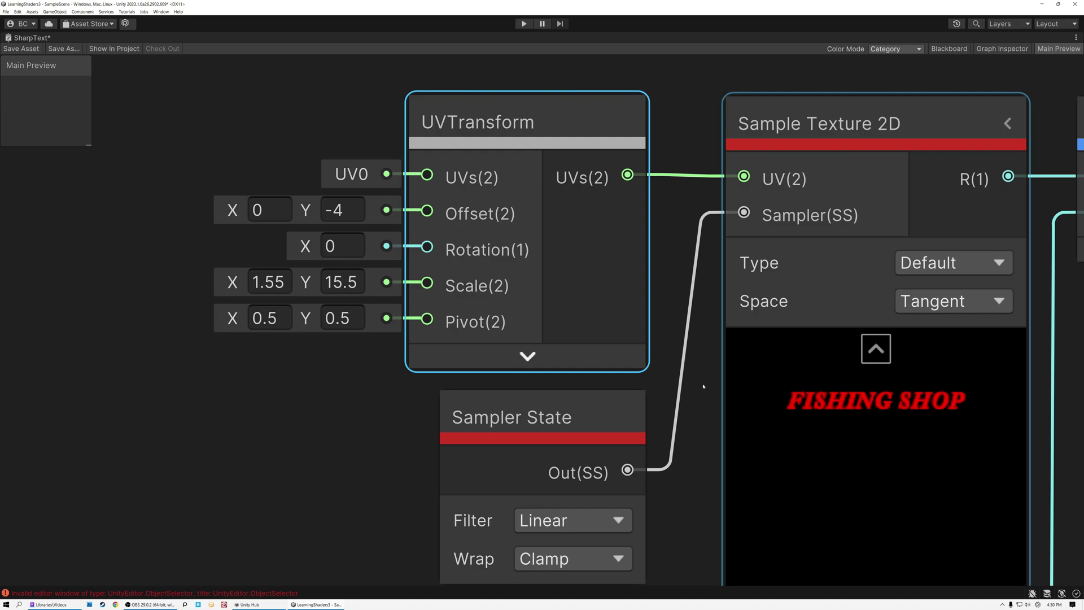
Review the UVTransform node's Scale values and the mask's Sample Texture 2D node that uses the transformed UVs
{"action": "left_click", "coordinate": [357, 284]}
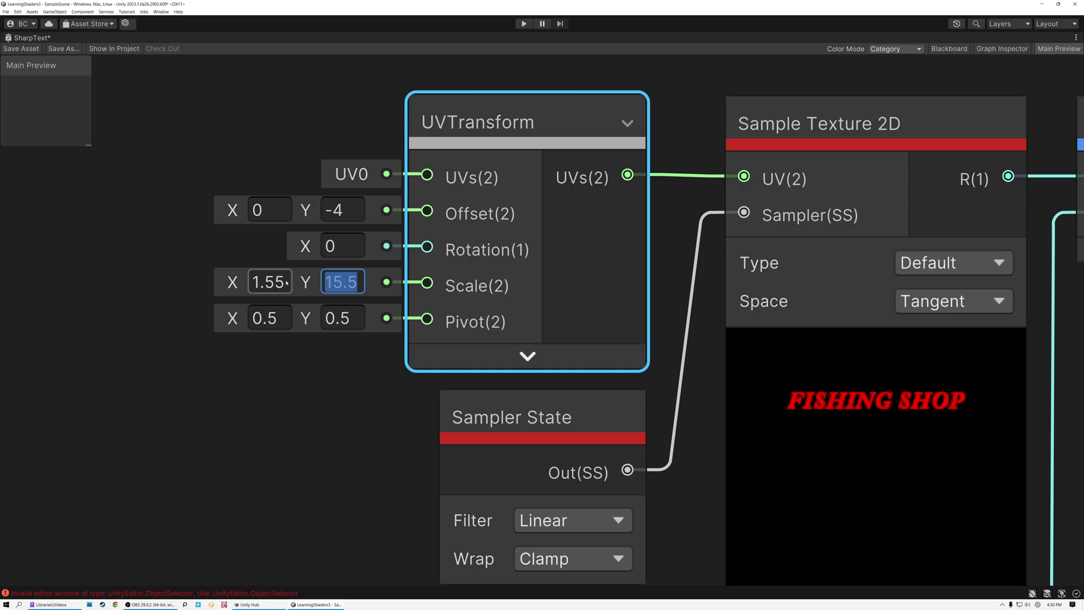
{"action": "middle_click_drag", "start_coordinate": [490, 122], "coordinate": [429, 135]}
{"action": "scroll", "coordinate": [444, 158], "scroll_direction": "down", "scroll_amount": 3}
{"action": "middle_click_drag", "start_coordinate": [633, 177], "coordinate": [564, 203]}
{"action": "left_click_drag", "start_coordinate": [586, 173], "coordinate": [586, 171]}
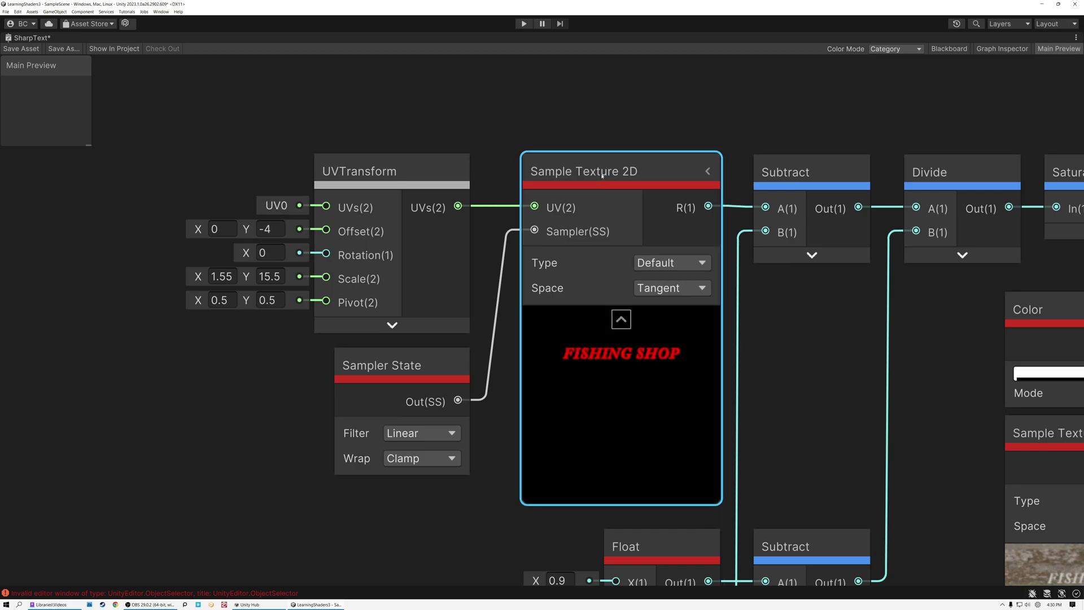
Try the Repeat wrap mode on the Sampler State node and return it to Clamp
{"action": "left_click", "coordinate": [416, 365]}
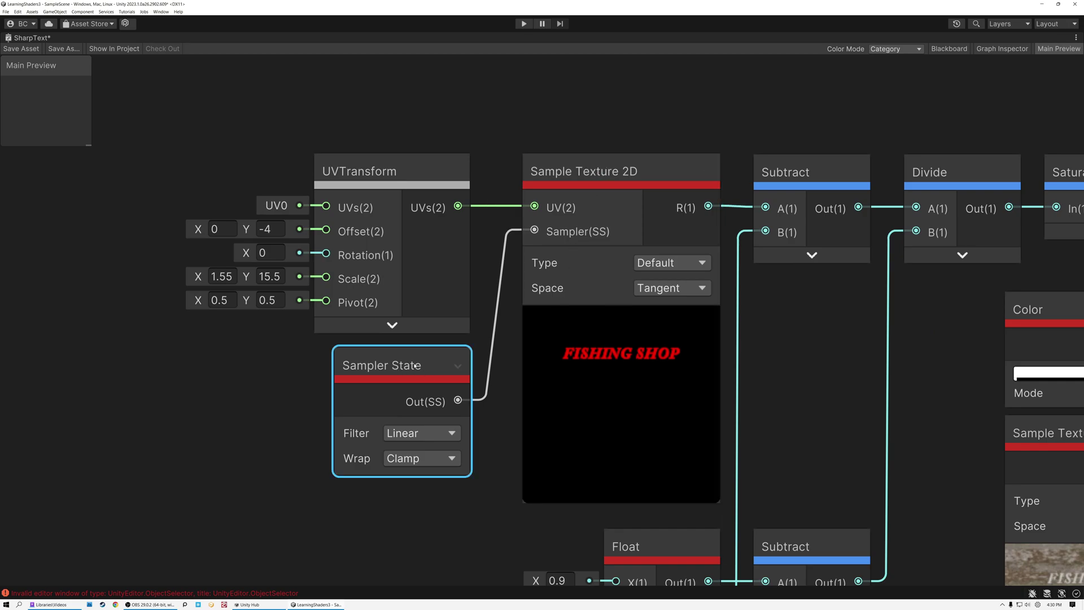
{"action": "scroll", "coordinate": [416, 366], "scroll_direction": "up", "scroll_amount": 1}
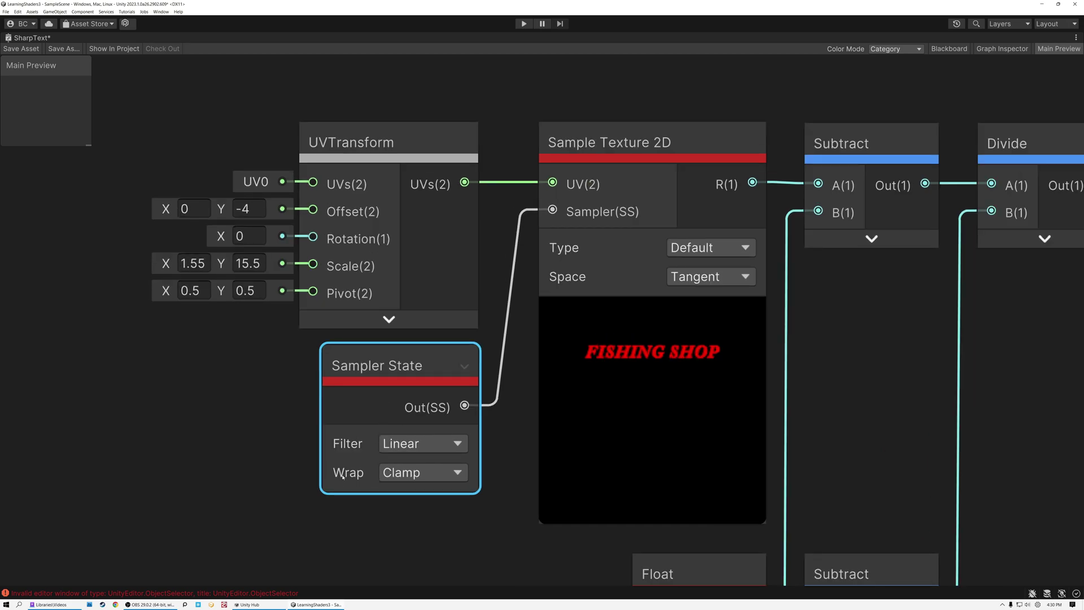
{"action": "left_click", "coordinate": [403, 477]}
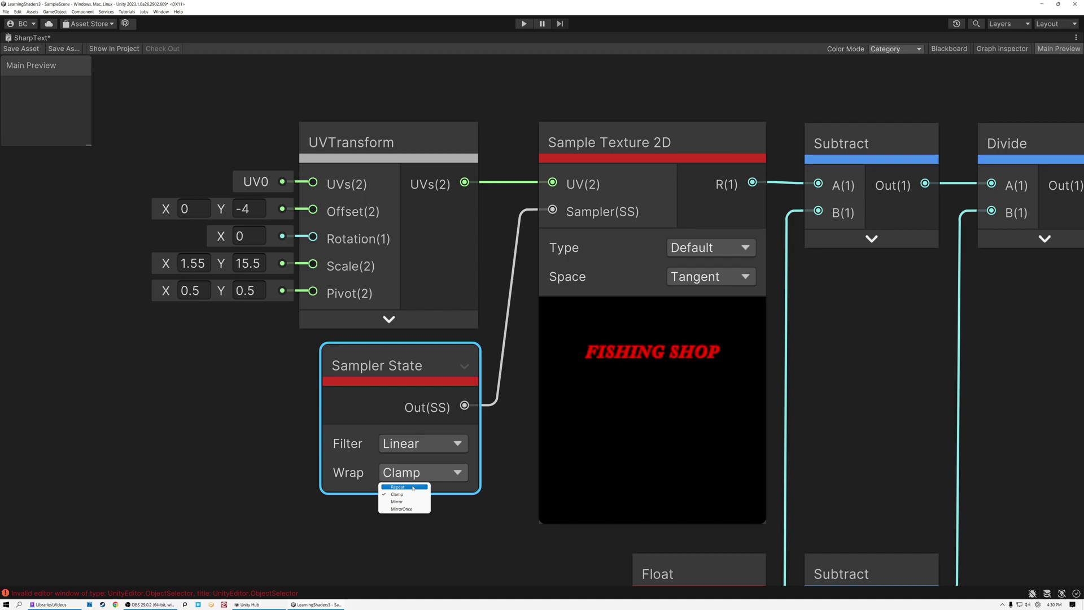
{"action": "left_click", "coordinate": [413, 486]}
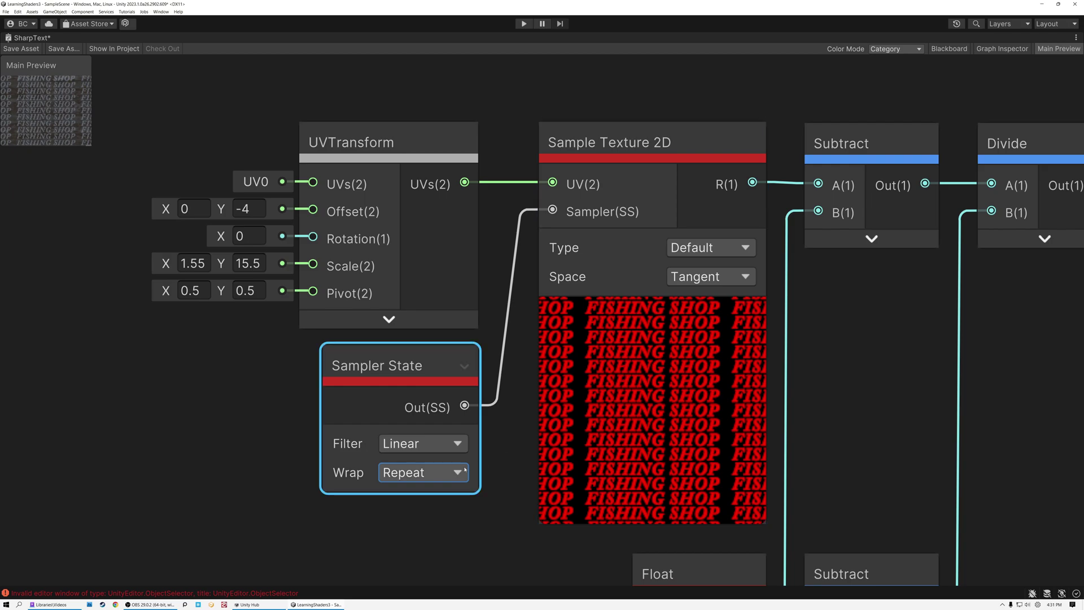
{"action": "left_click", "coordinate": [420, 476]}
{"action": "left_click", "coordinate": [398, 494]}
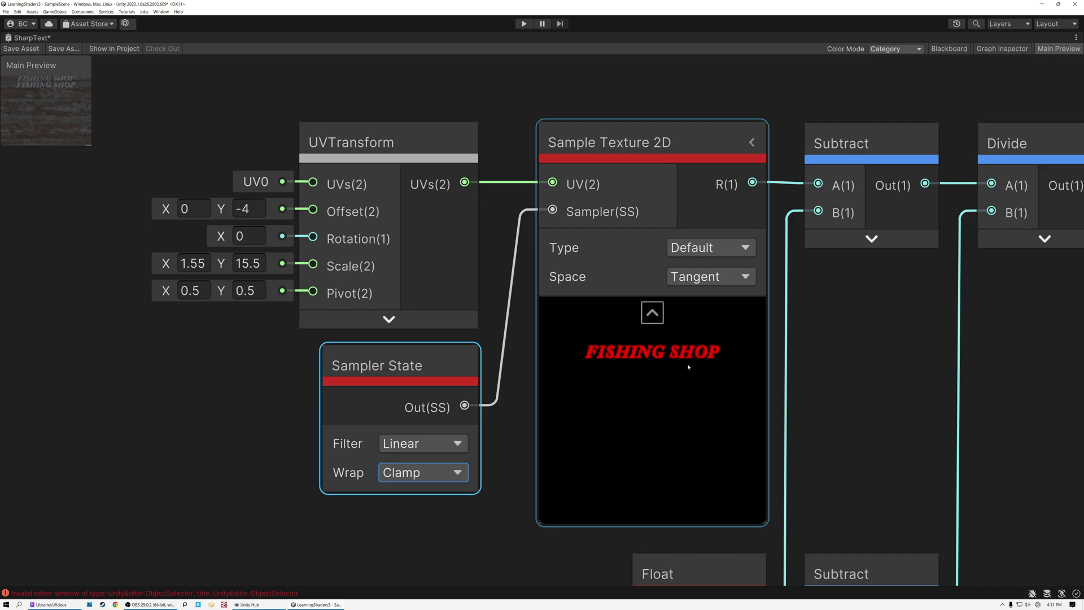
Inspect the two Float nodes that set the remap range and the Subtract and Divide nodes they feed
{"action": "scroll", "coordinate": [727, 360], "scroll_direction": "down", "scroll_amount": 5}
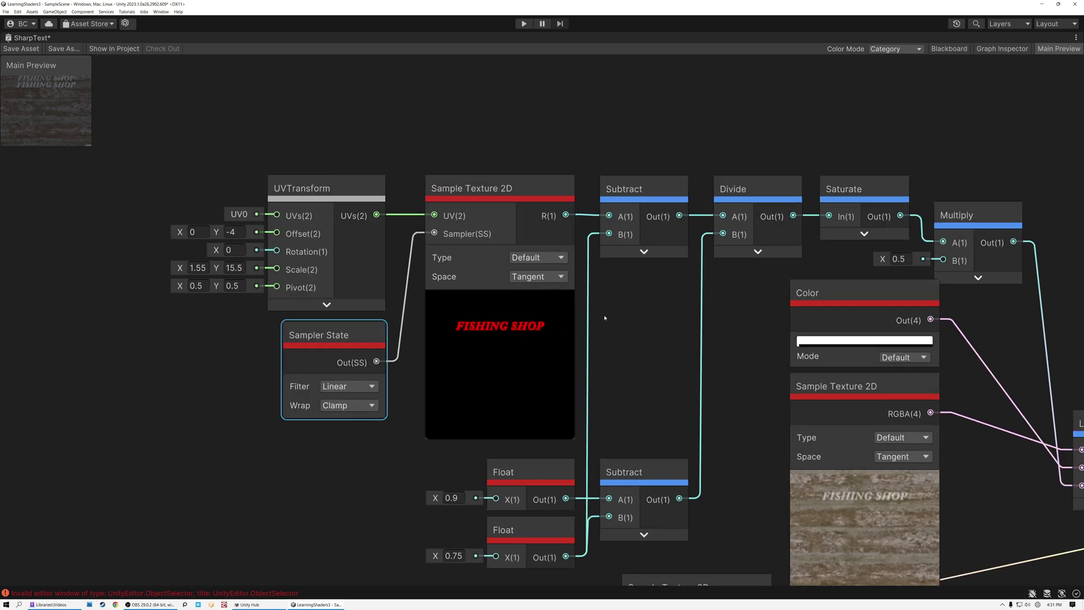
{"action": "middle_click_drag", "start_coordinate": [604, 318], "coordinate": [427, 276]}
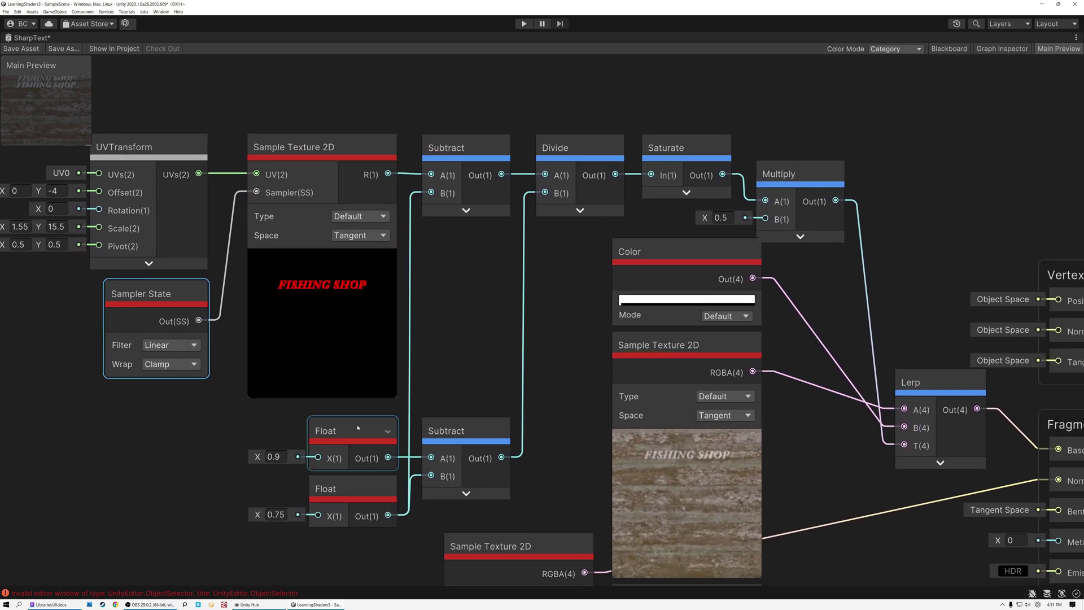
{"action": "left_click", "coordinate": [337, 431]}
{"action": "left_click", "coordinate": [339, 487], "text": "shift"}
{"action": "left_click", "coordinate": [342, 495]}
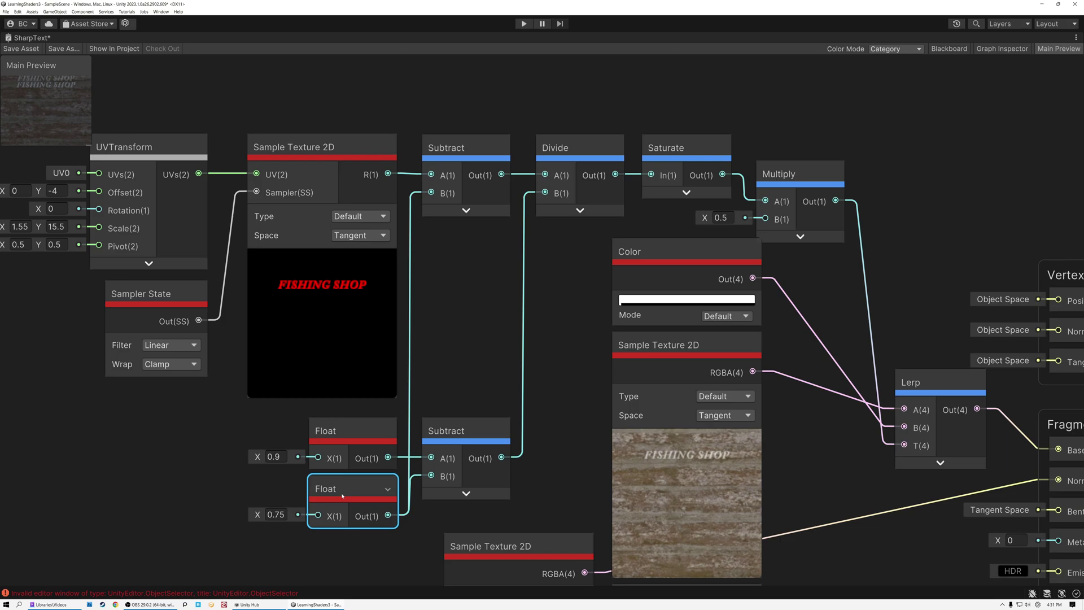
{"action": "left_click", "coordinate": [338, 436], "text": "shift"}
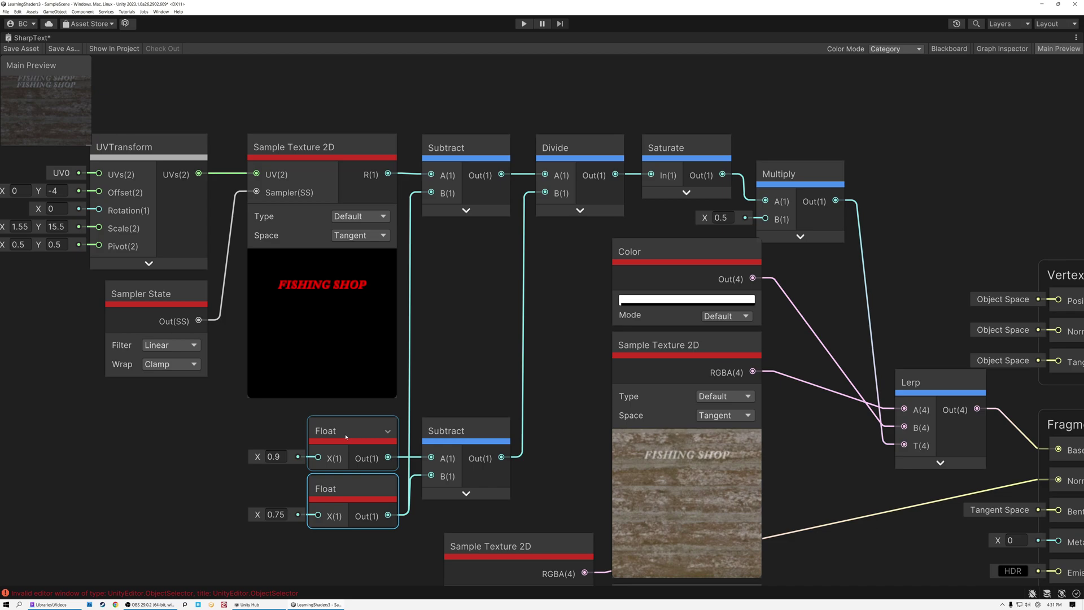
{"action": "left_click", "coordinate": [346, 436], "text": "ctrl"}
{"action": "scroll", "coordinate": [299, 571], "scroll_direction": "up", "scroll_amount": 3}
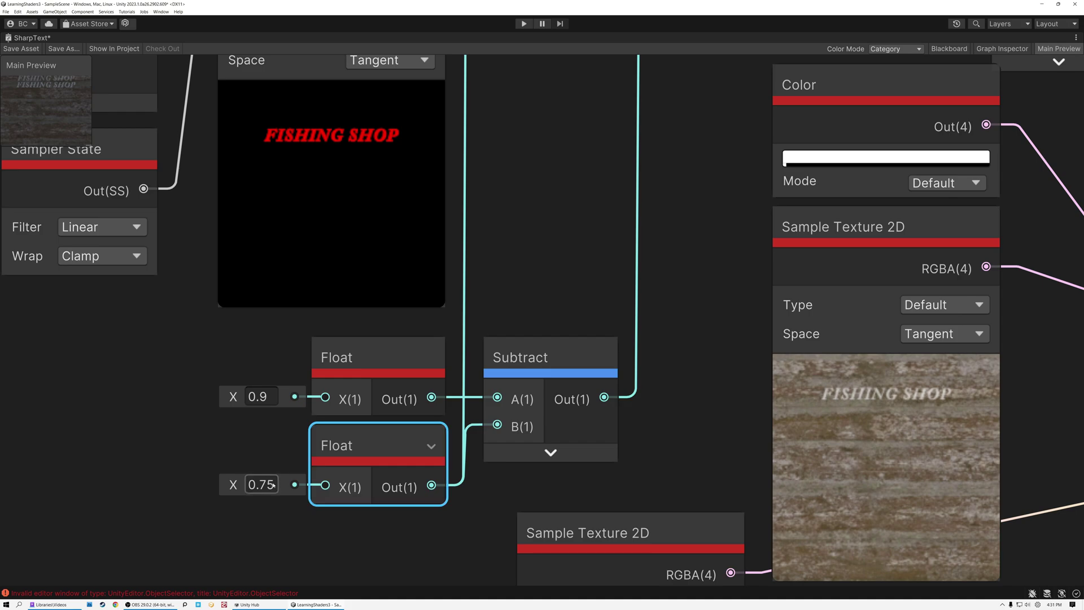
Check the 0.9 and 0.75 values of the two Float nodes and shift the Subtract node they feed slightly down
{"action": "left_click", "coordinate": [274, 398]}
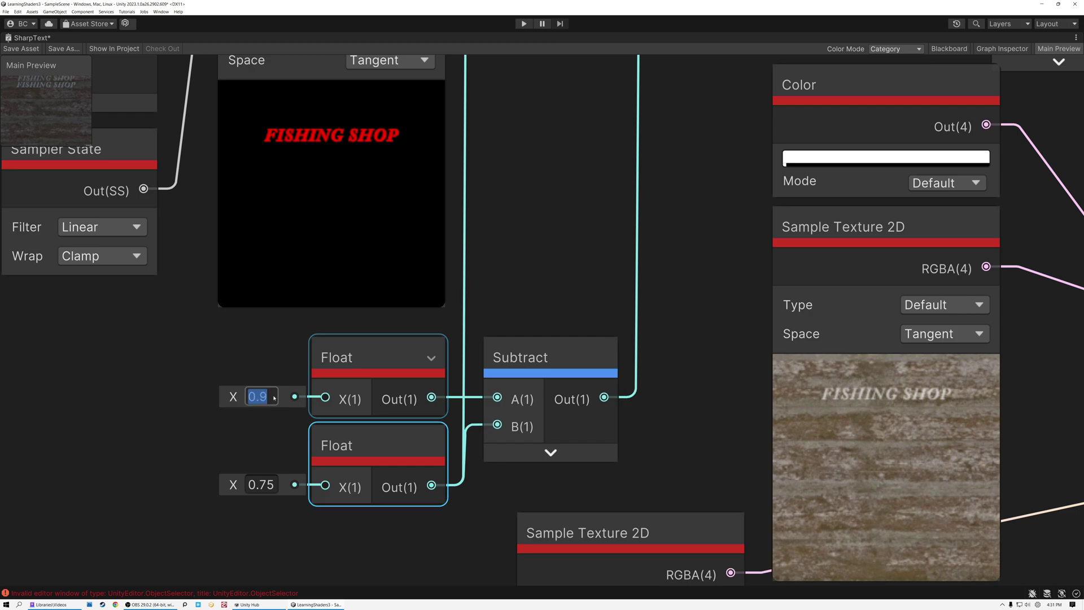
{"action": "left_click", "coordinate": [266, 484]}
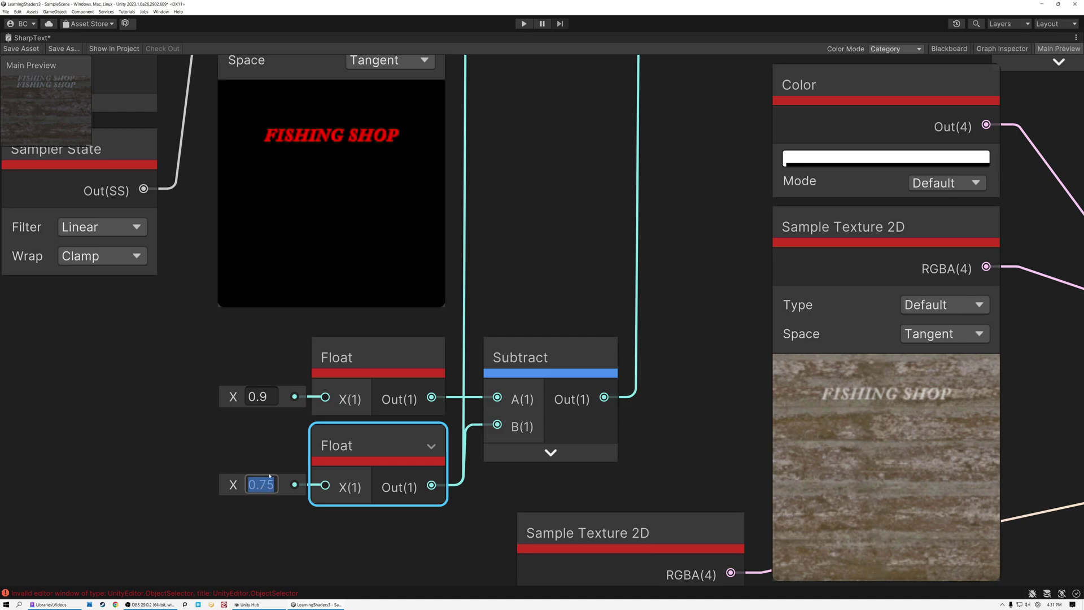
{"action": "scroll", "coordinate": [268, 467], "scroll_direction": "down", "scroll_amount": 2}
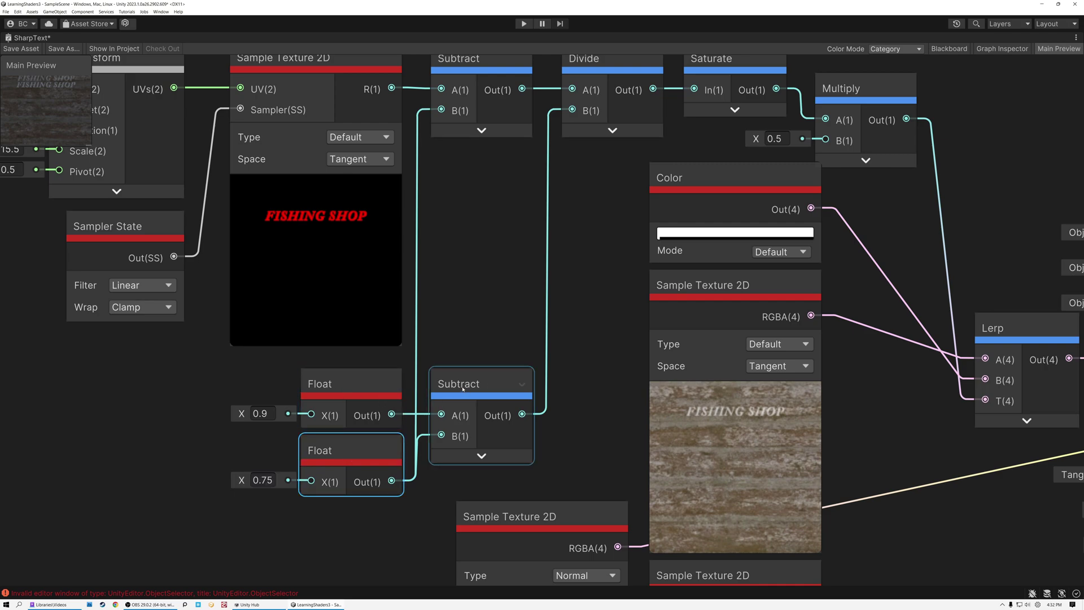
{"action": "left_click_drag", "start_coordinate": [463, 388], "coordinate": [468, 403]}
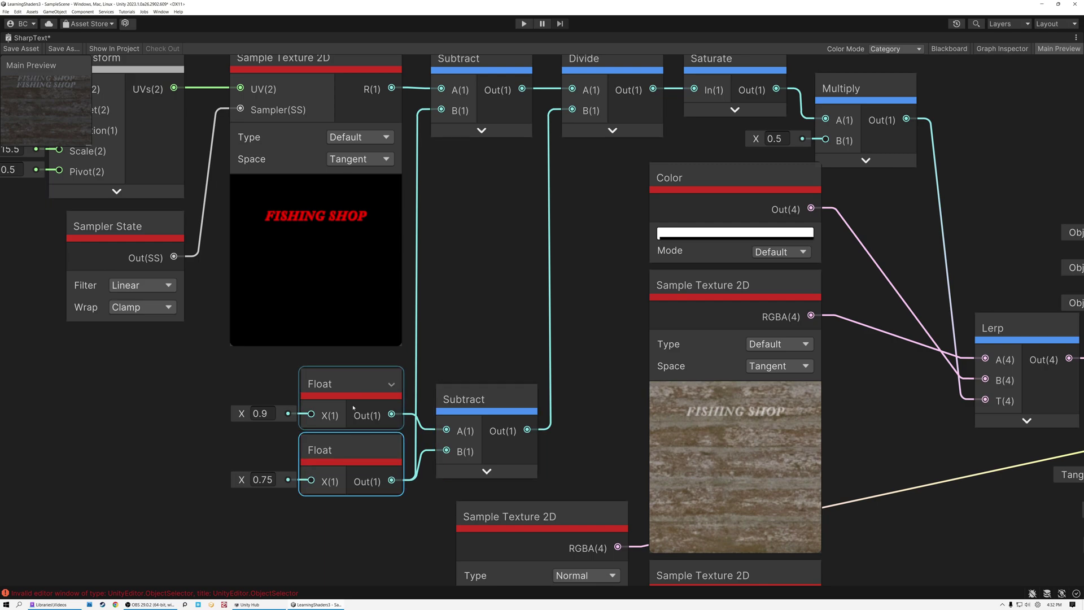
{"action": "scroll", "coordinate": [354, 407], "scroll_direction": "down", "scroll_amount": 1}
{"action": "left_click", "coordinate": [362, 446]}
{"action": "middle_click_drag", "start_coordinate": [361, 446], "coordinate": [502, 459]}
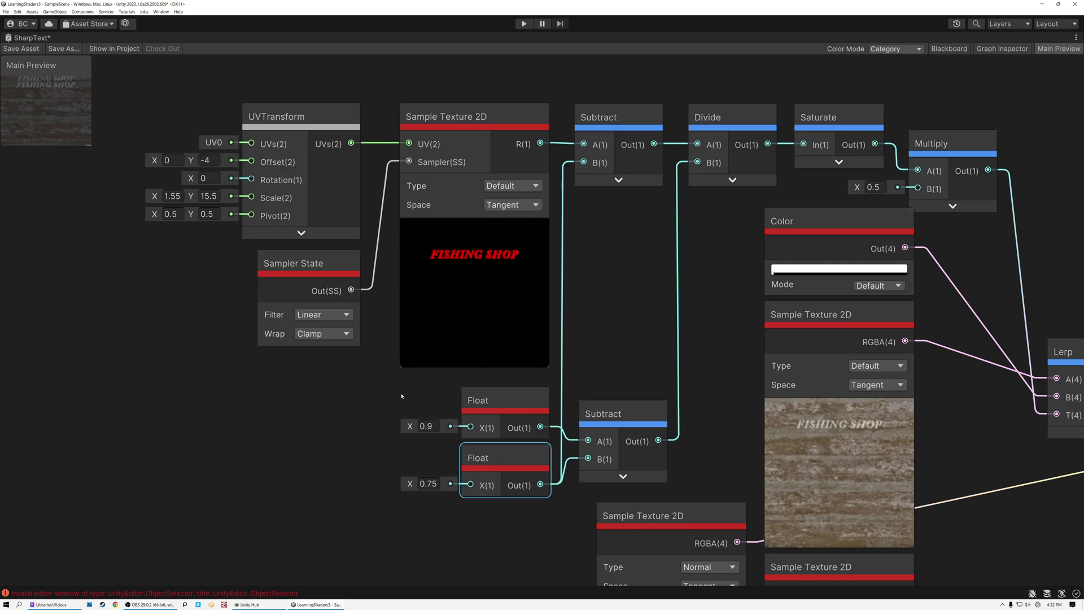
Review the remap chain from the Float nodes and UVTransform through the mask's Sample Texture 2D to the Divide and Saturate nodes
{"action": "left_click", "coordinate": [504, 403]}
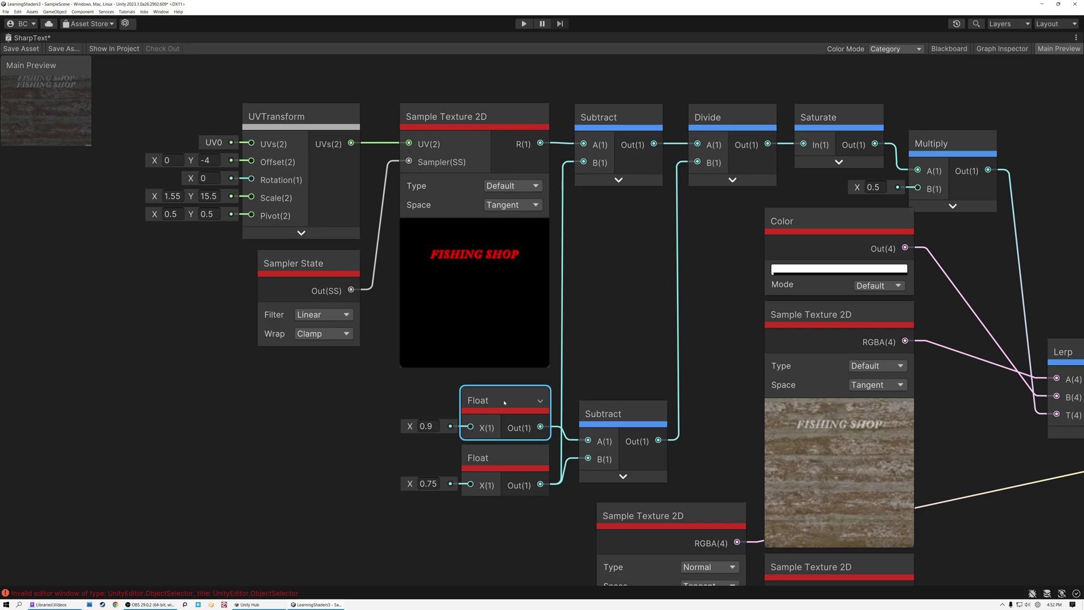
{"action": "left_click", "coordinate": [481, 458]}
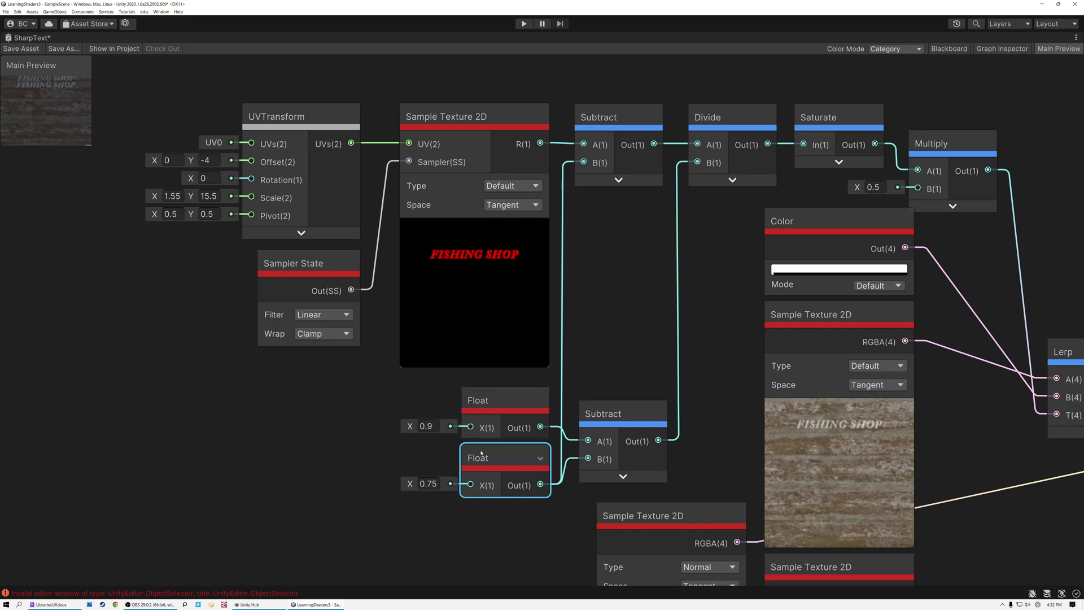
{"action": "left_click", "coordinate": [265, 186]}
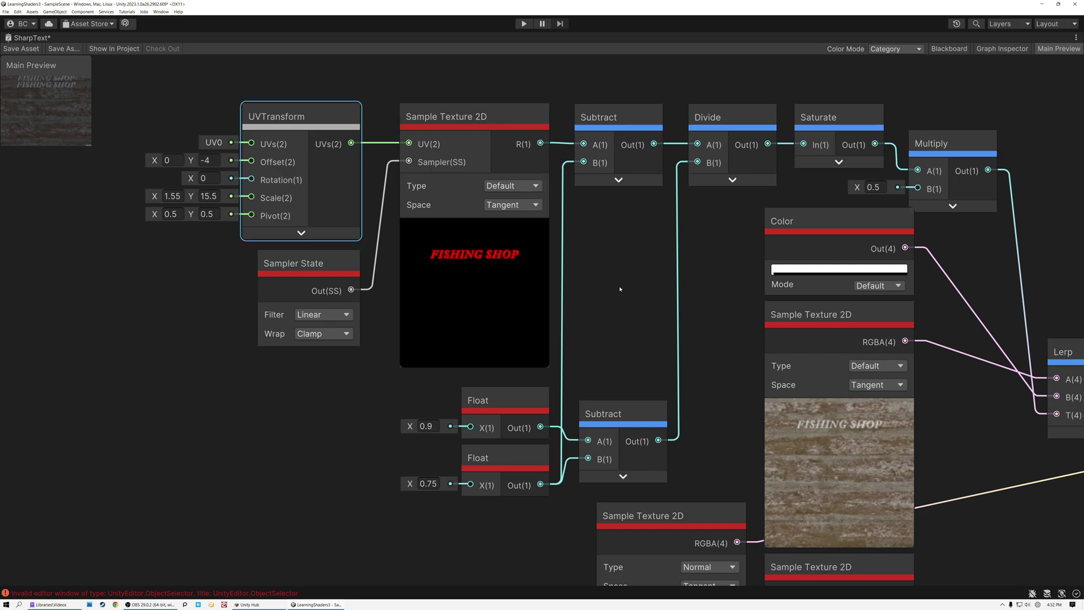
{"action": "middle_click_drag", "start_coordinate": [649, 271], "coordinate": [520, 279]}
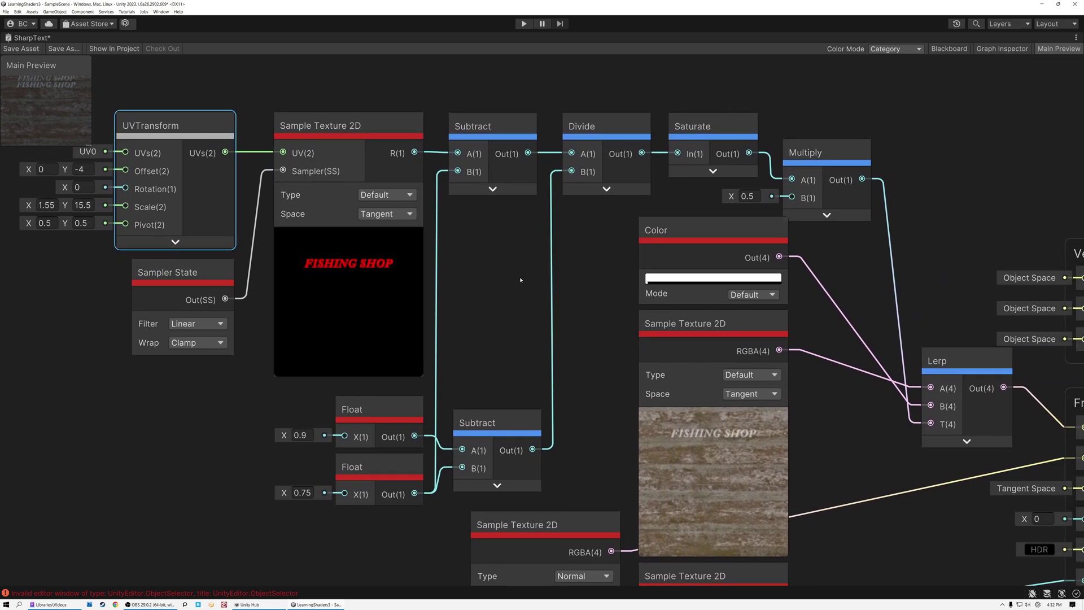
{"action": "left_click", "coordinate": [379, 466]}
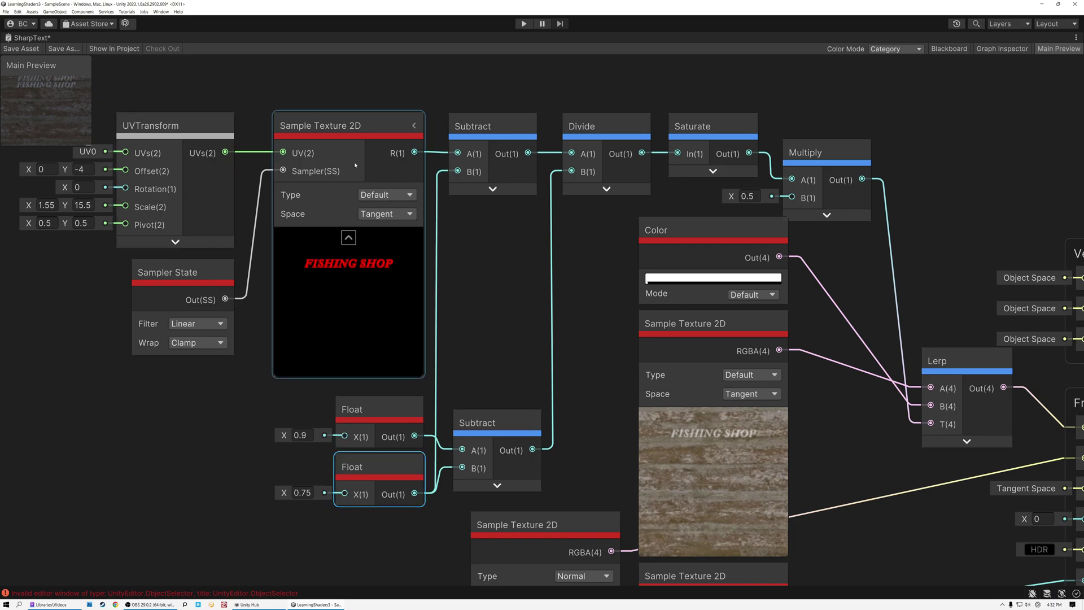
{"action": "left_click", "coordinate": [351, 128]}
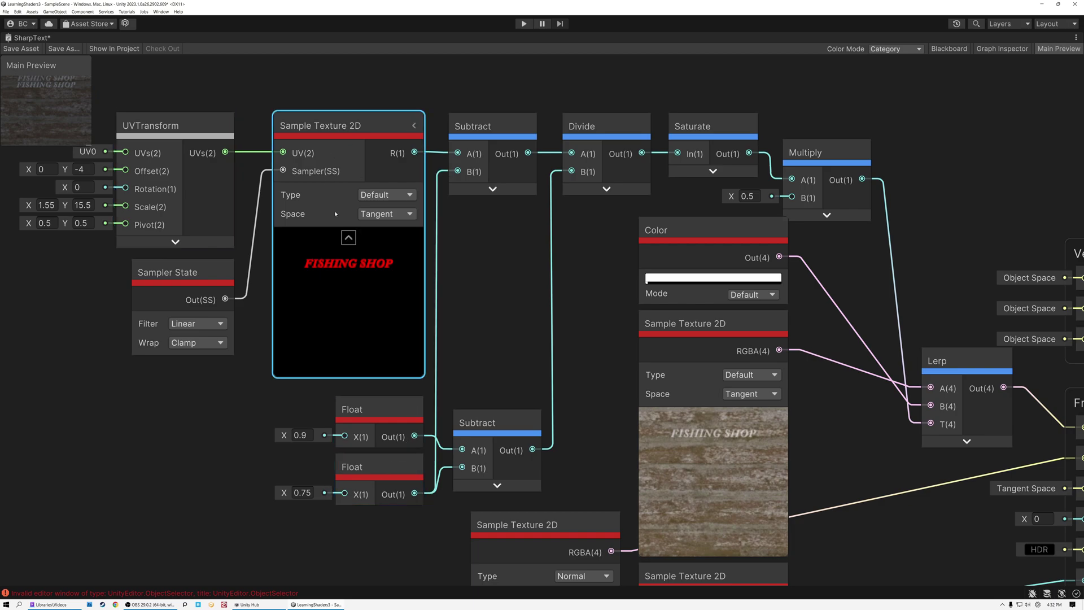
{"action": "left_click", "coordinate": [587, 127]}
{"action": "left_click", "coordinate": [390, 409]}
{"action": "left_click", "coordinate": [384, 467]}
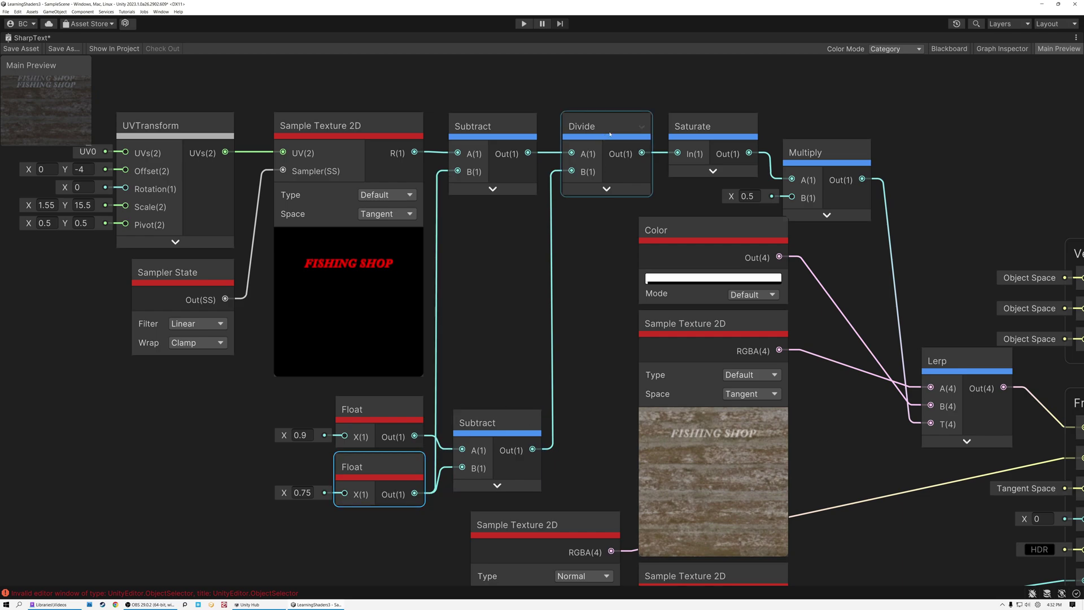
{"action": "left_click", "coordinate": [716, 126]}
Move the Vertex and Fragment blocks farther from the Lerp node, and the Multiply node farther from the Saturate node
{"action": "middle_click_drag", "start_coordinate": [940, 276], "coordinate": [626, 273]}
{"action": "left_click", "coordinate": [625, 272]}
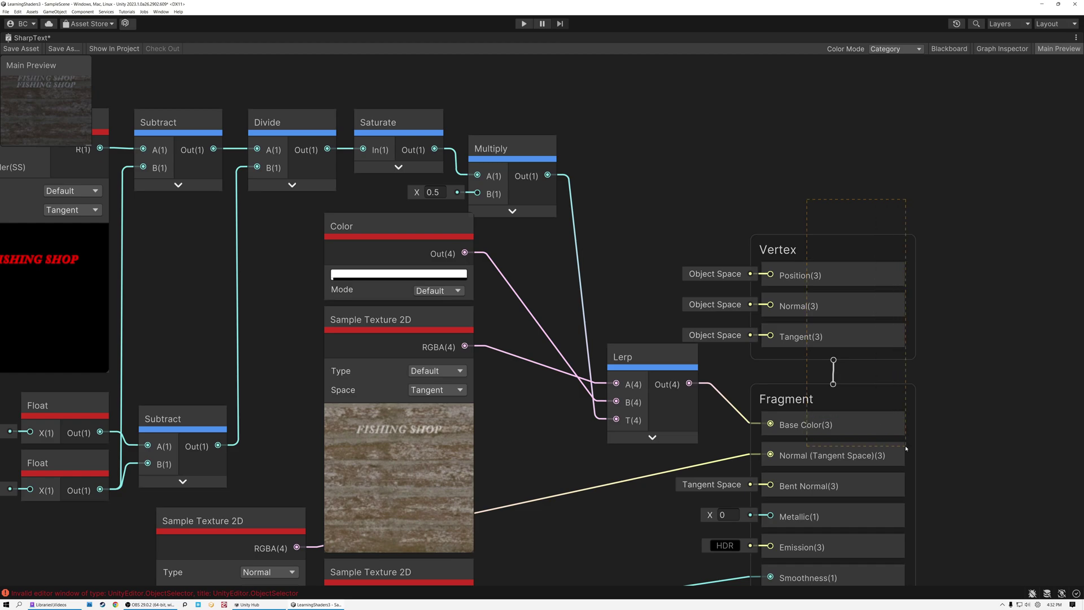
{"action": "left_click_drag", "start_coordinate": [858, 388], "coordinate": [1002, 368]}
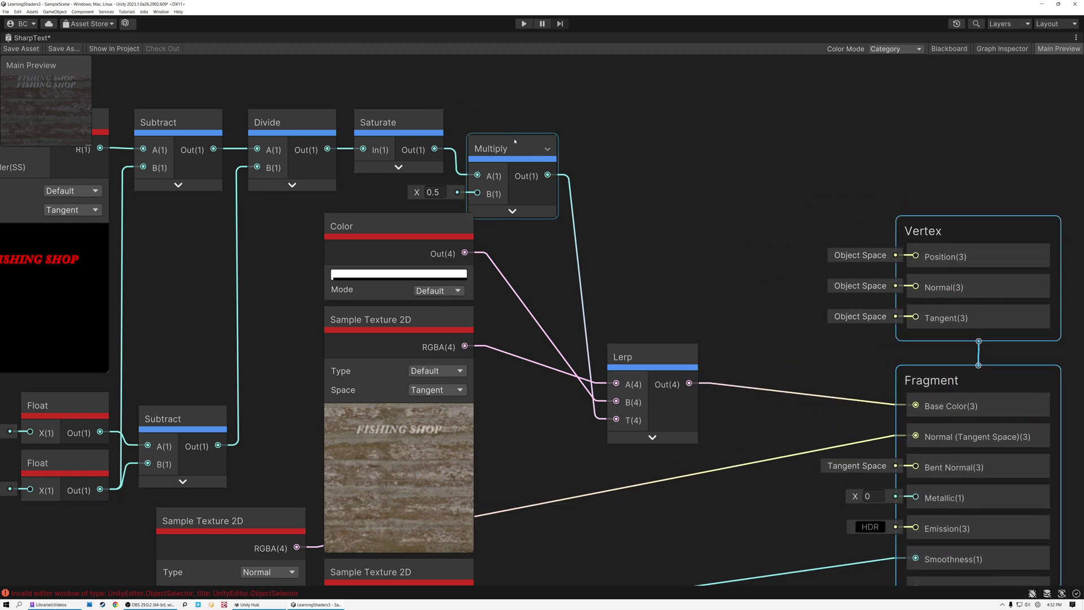
{"action": "middle_click_drag", "start_coordinate": [401, 171], "coordinate": [490, 177]}
{"action": "left_click_drag", "start_coordinate": [588, 155], "coordinate": [770, 135]}
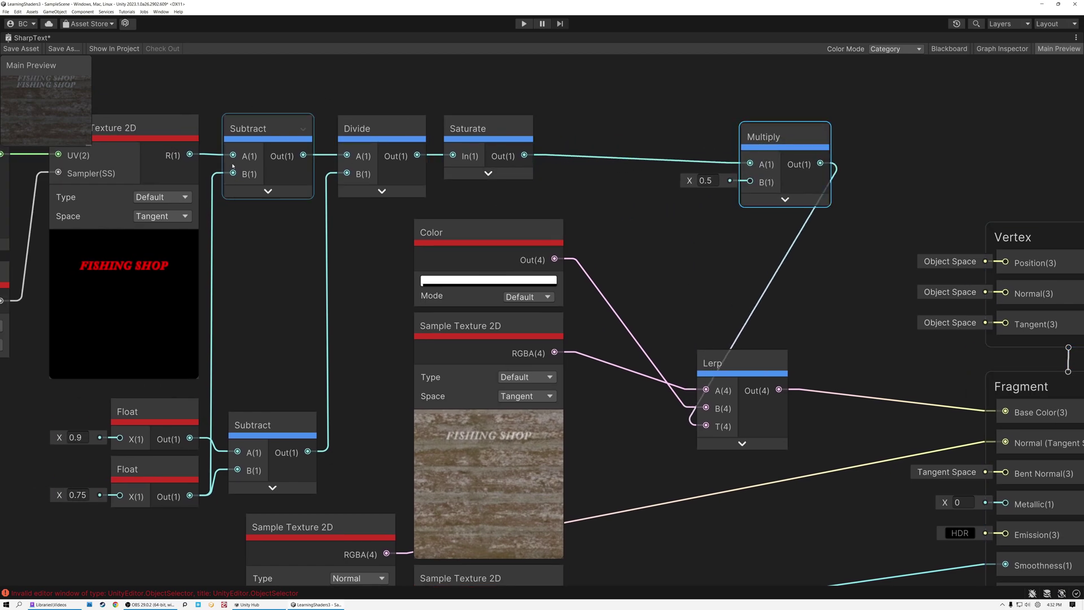
Examine the Saturate node's preview of the remapped FISHING SHOP mask up close and collapse it
{"action": "left_click", "coordinate": [488, 174]}
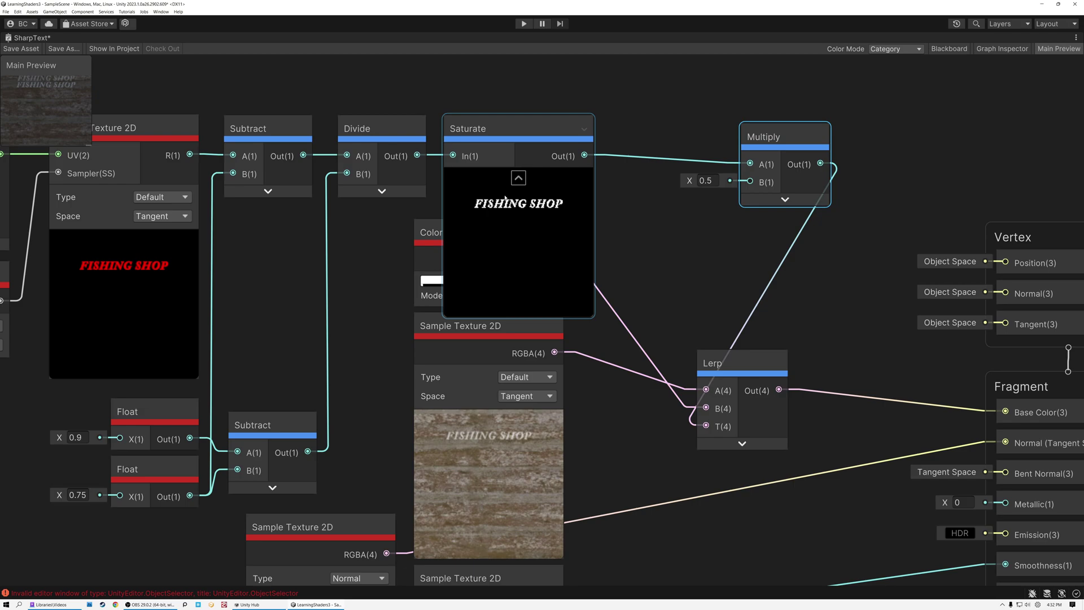
{"action": "scroll", "coordinate": [505, 198], "scroll_direction": "up", "scroll_amount": 5}
{"action": "scroll", "coordinate": [528, 214], "scroll_direction": "down", "scroll_amount": 5}
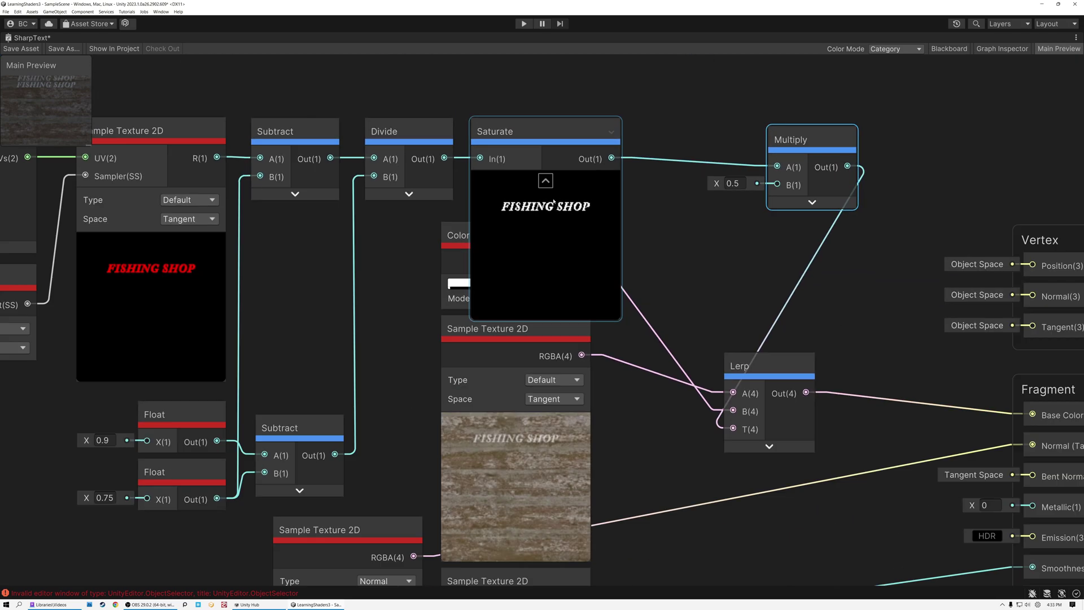
{"action": "left_click", "coordinate": [545, 182]}
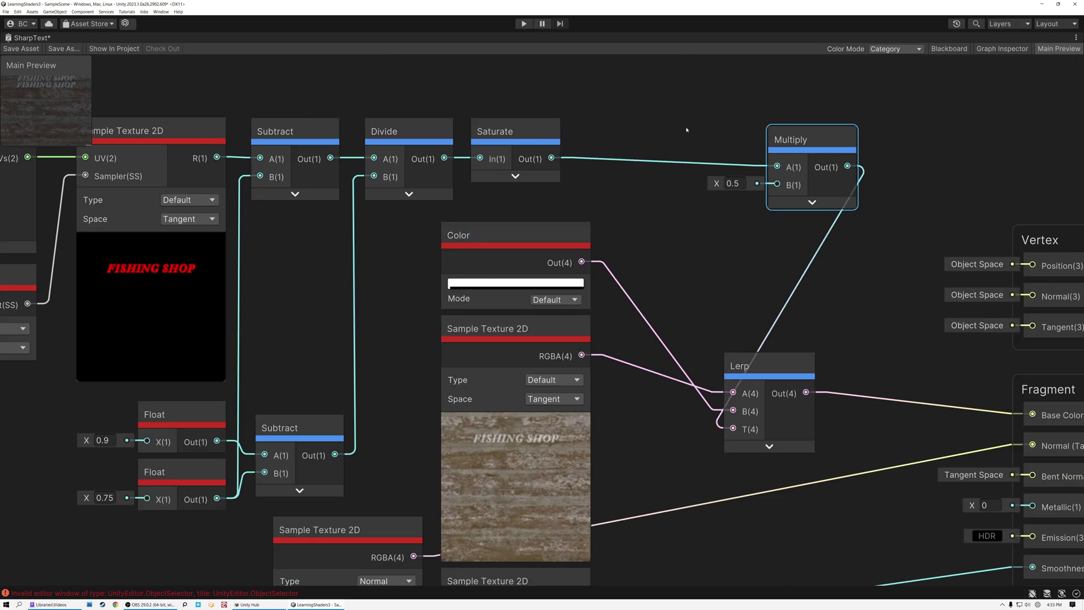
Move the Multiply node back near the Saturate node, examine its output preview and collapse it
{"action": "left_click_drag", "start_coordinate": [772, 139], "coordinate": [622, 143]}
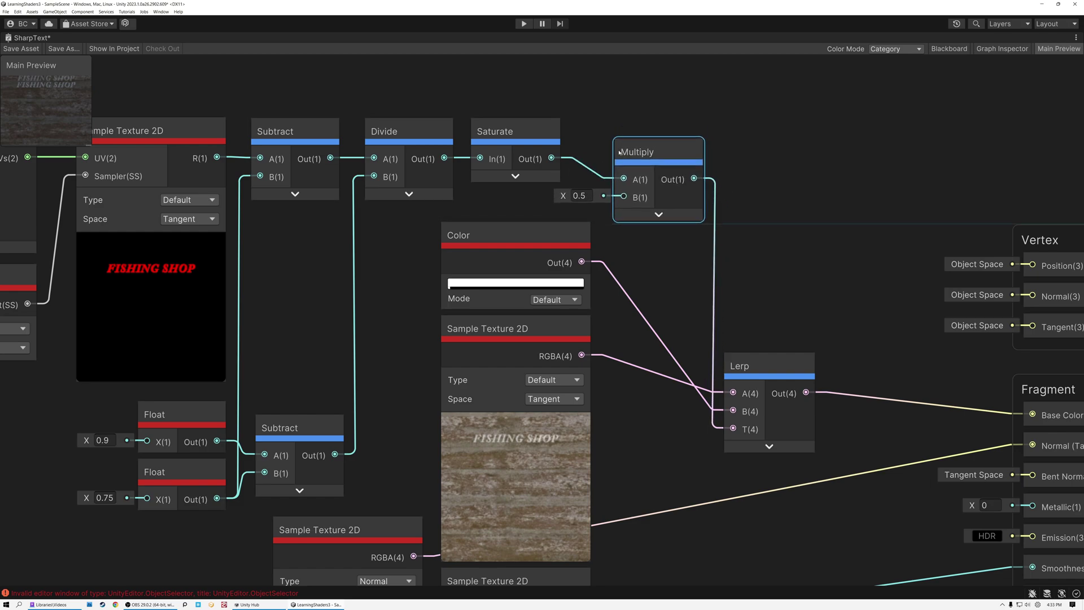
{"action": "left_click", "coordinate": [660, 205]}
{"action": "scroll", "coordinate": [690, 244], "scroll_direction": "up", "scroll_amount": 4}
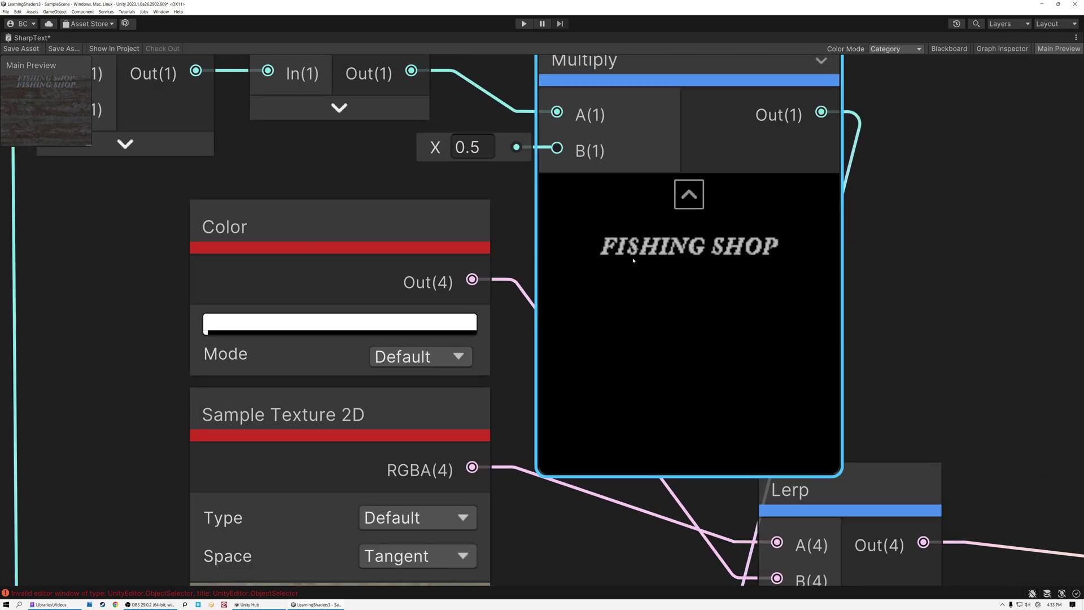
{"action": "left_click", "coordinate": [689, 194]}
{"action": "scroll", "coordinate": [686, 192], "scroll_direction": "down", "scroll_amount": 4}
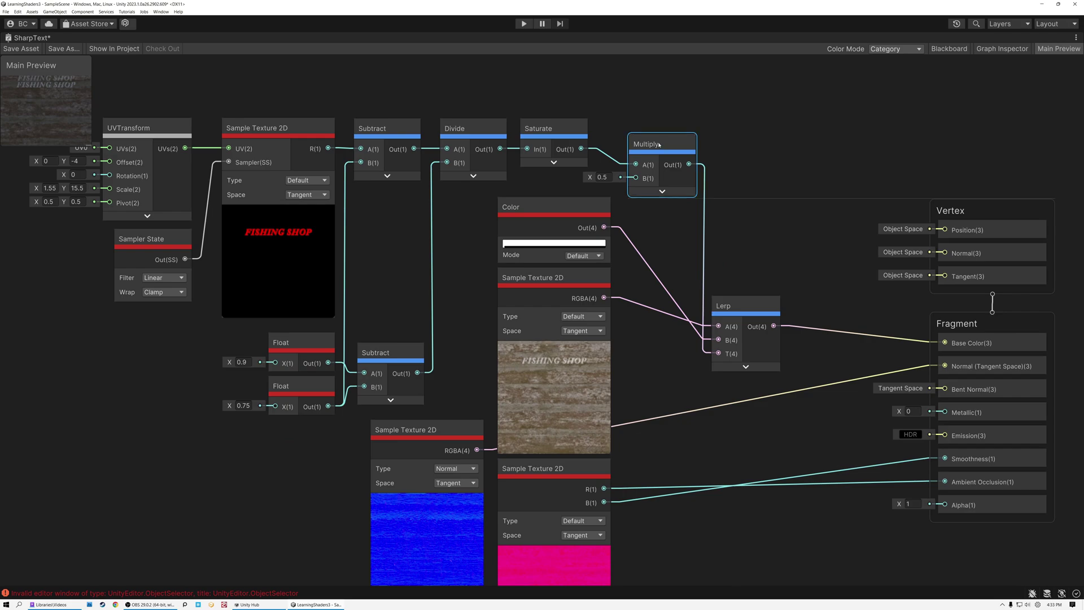
Line up the Multiply node with the Saturate row and move the Lerp node closer to the Vertex and Fragment blocks
{"action": "left_click_drag", "start_coordinate": [658, 146], "coordinate": [655, 130]}
{"action": "middle_click_drag", "start_coordinate": [748, 235], "coordinate": [615, 174]}
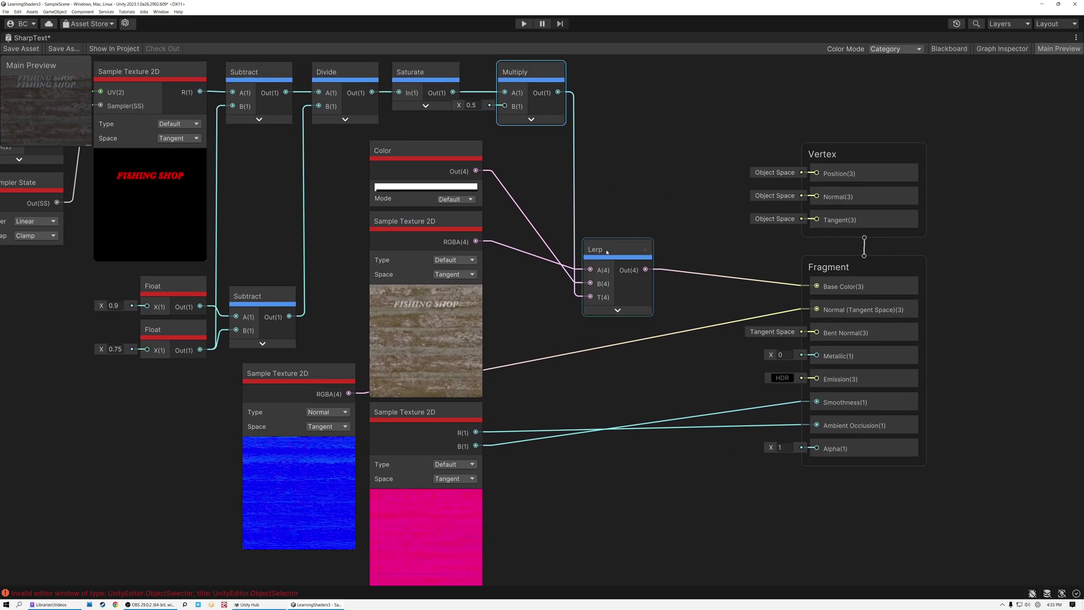
{"action": "left_click_drag", "start_coordinate": [606, 252], "coordinate": [656, 189]}
Move the Color node out from above the albedo Sample Texture 2D and raise the texture node into the freed space
{"action": "left_click", "coordinate": [417, 149], "text": "shift"}
{"action": "scroll", "coordinate": [417, 149], "scroll_direction": "up", "scroll_amount": 4}
{"action": "left_click", "coordinate": [416, 149]}
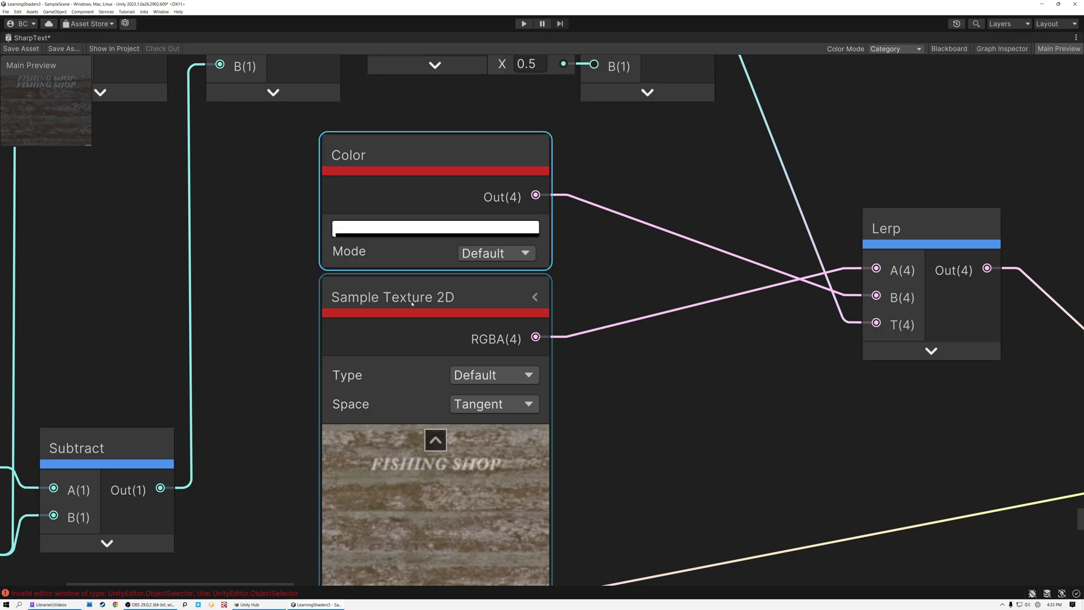
{"action": "scroll", "coordinate": [446, 308], "scroll_direction": "down", "scroll_amount": 4}
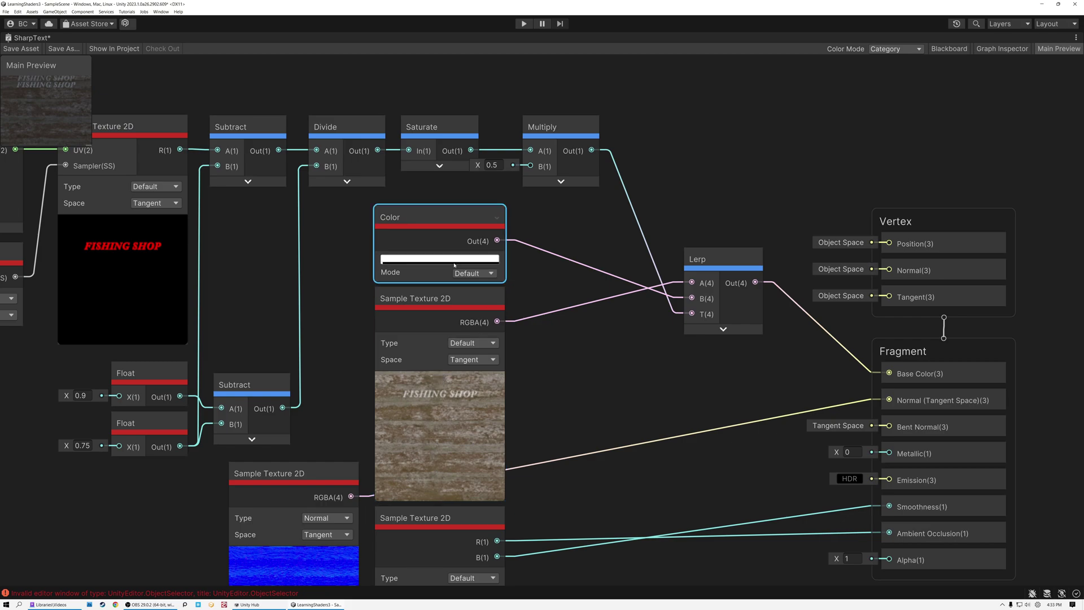
{"action": "left_click_drag", "start_coordinate": [433, 215], "coordinate": [568, 370]}
{"action": "left_click_drag", "start_coordinate": [440, 222], "coordinate": [438, 215]}
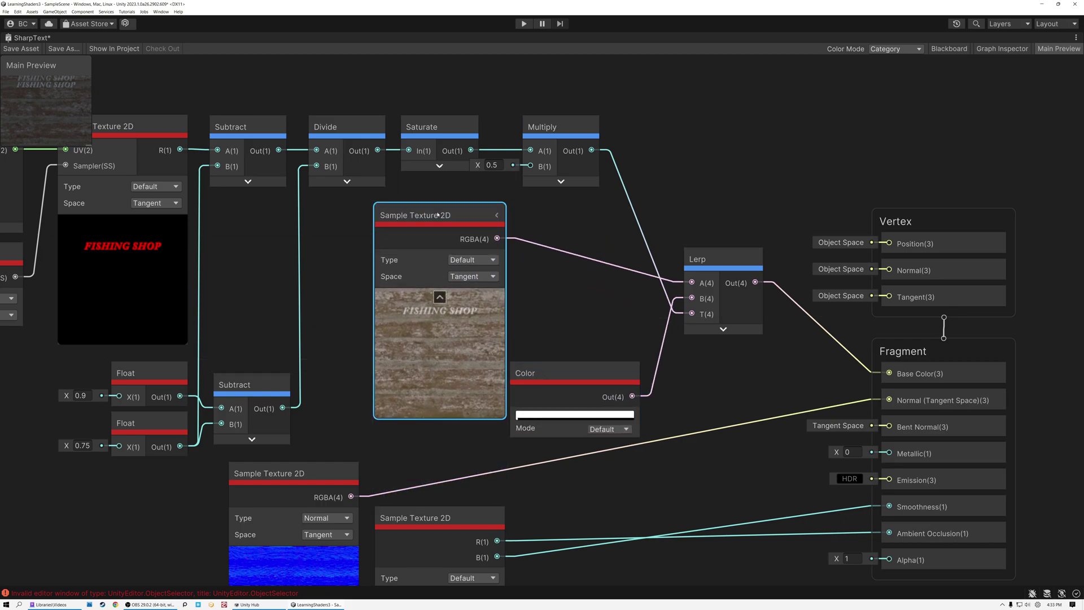
Review the albedo texture and Color connections to the Lerp's A and B inputs, and nudge the Color node toward the albedo node
{"action": "scroll", "coordinate": [448, 270], "scroll_direction": "up", "scroll_amount": 2}
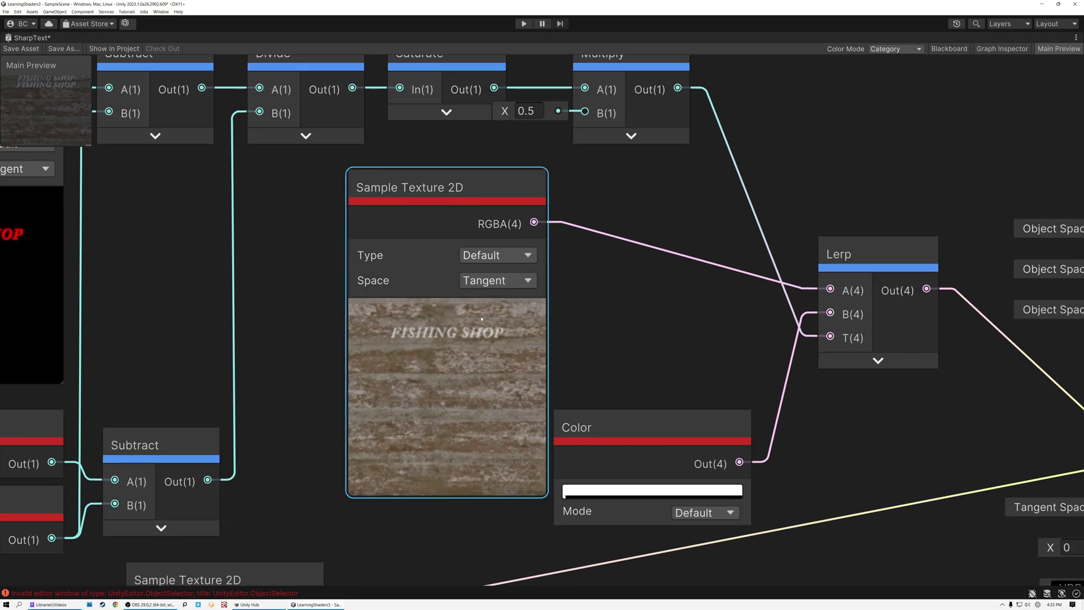
{"action": "scroll", "coordinate": [447, 270], "scroll_direction": "up", "scroll_amount": 2}
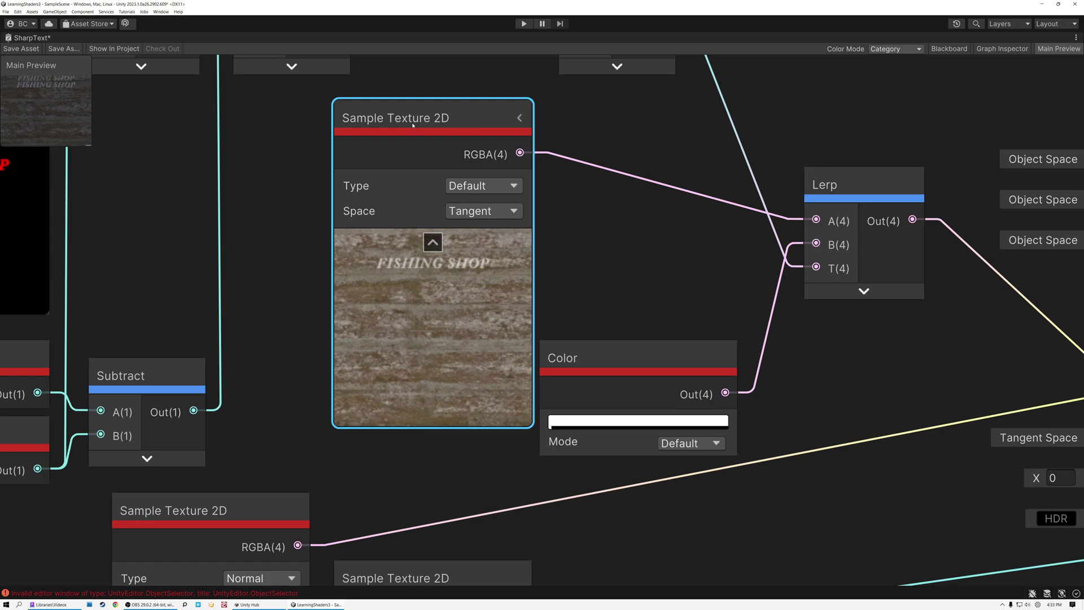
{"action": "left_click", "coordinate": [822, 232]}
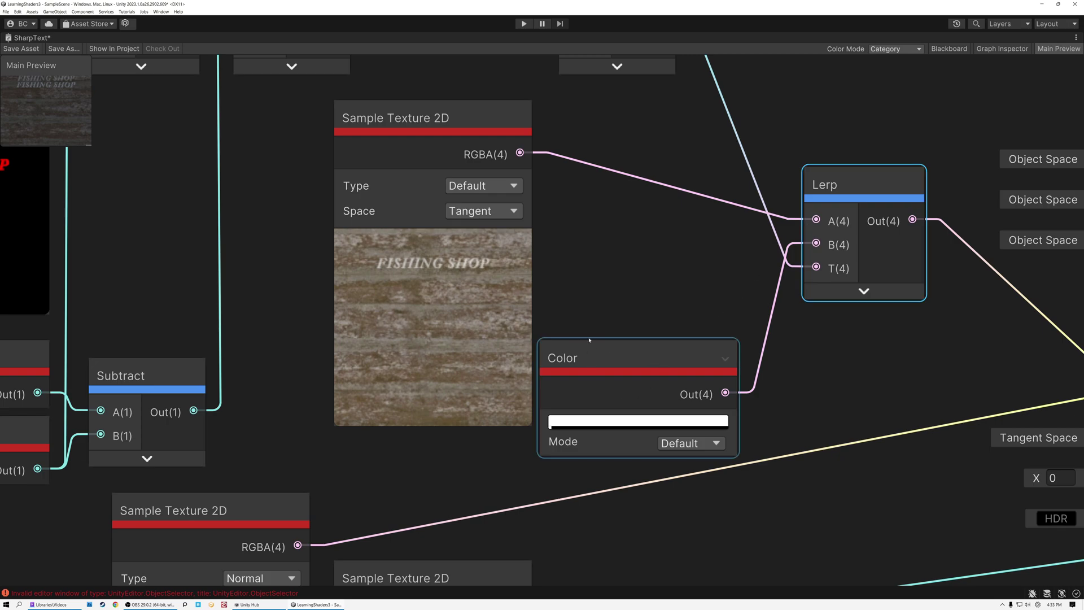
{"action": "left_click", "coordinate": [640, 362]}
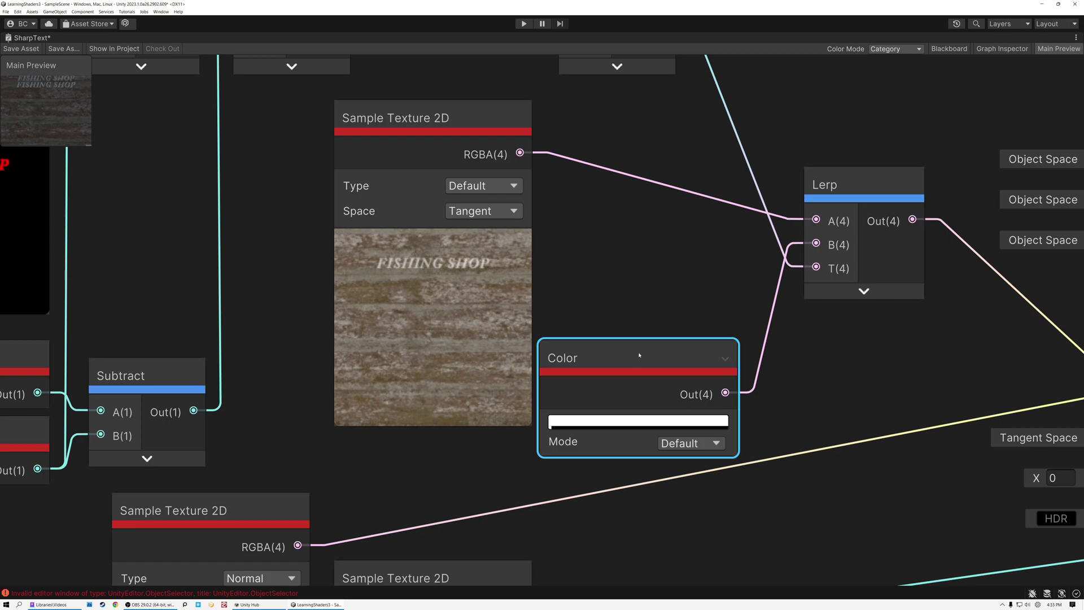
{"action": "left_click_drag", "start_coordinate": [640, 355], "coordinate": [624, 337]}
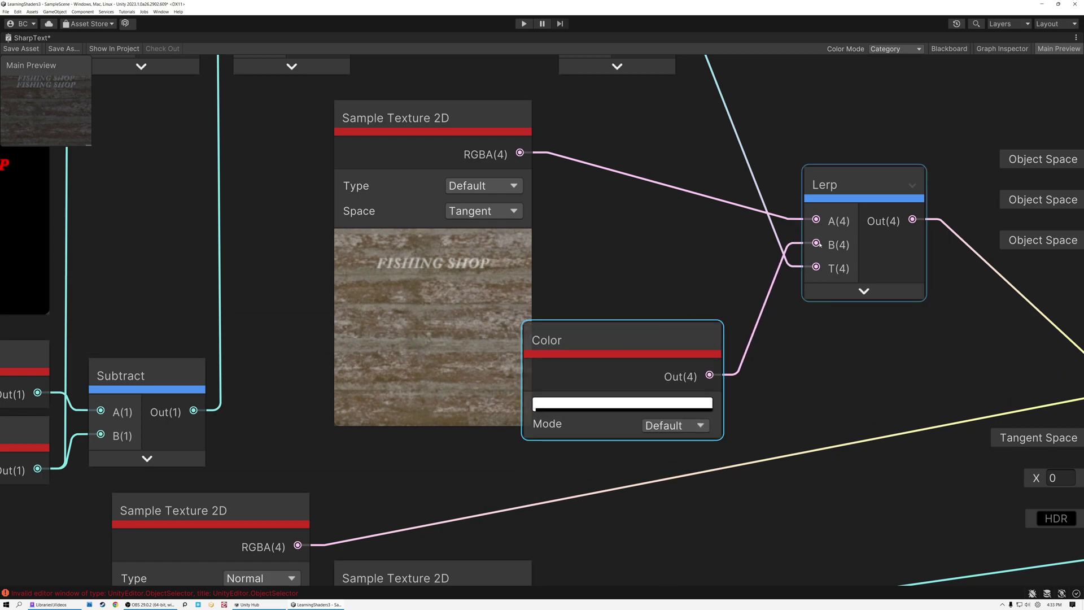
{"action": "scroll", "coordinate": [641, 273], "scroll_direction": "down", "scroll_amount": 4}
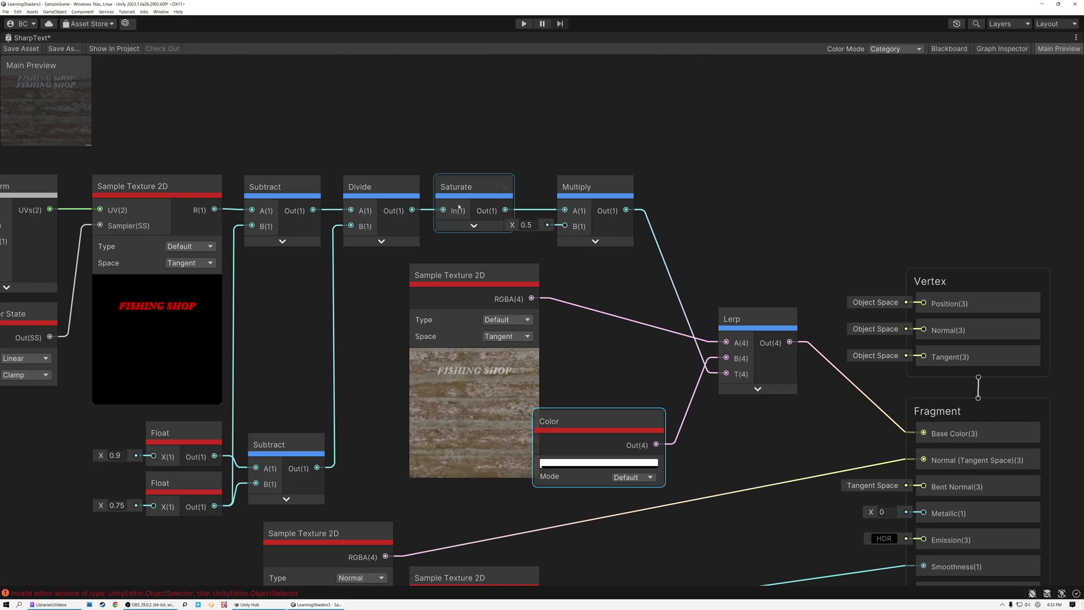
Trace the Subtract, Divide, Saturate and Multiply chain into the Lerp node's T input
{"action": "left_click_drag", "start_coordinate": [255, 147], "coordinate": [591, 227]}
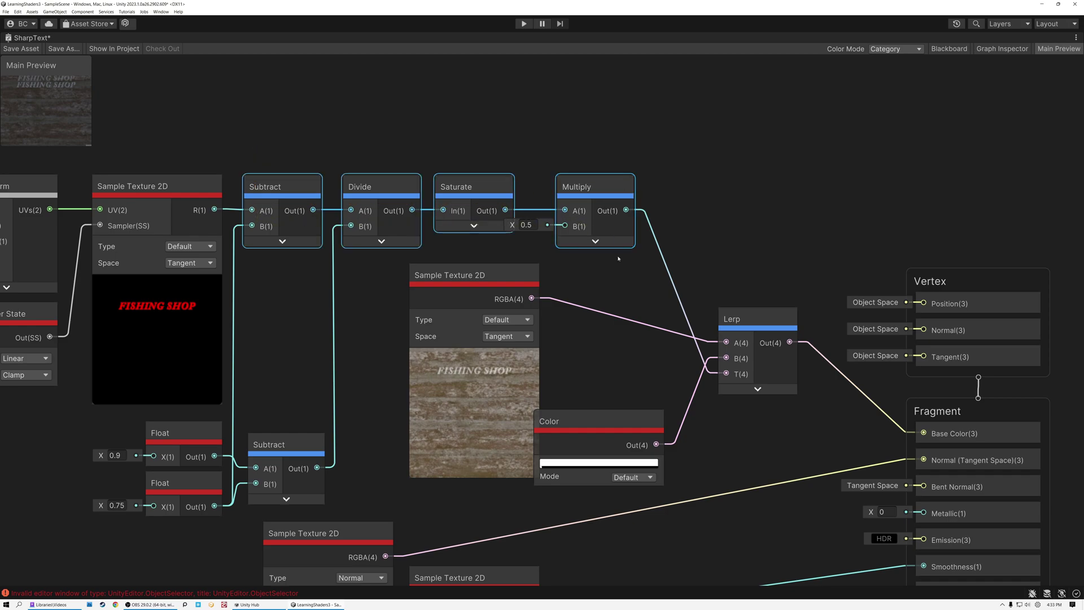
{"action": "left_click", "coordinate": [741, 375], "text": "shift"}
{"action": "scroll", "coordinate": [741, 375], "scroll_direction": "up", "scroll_amount": 5}
{"action": "left_click", "coordinate": [726, 367], "text": "ctrl"}
{"action": "scroll", "coordinate": [726, 368], "scroll_direction": "down", "scroll_amount": 4}
{"action": "scroll", "coordinate": [560, 202], "scroll_direction": "up", "scroll_amount": 3}
Move the Multiply node down toward the Lerp node and set its B value to 0.1
{"action": "left_click_drag", "start_coordinate": [560, 202], "coordinate": [586, 241]}
{"action": "left_click", "coordinate": [528, 170]}
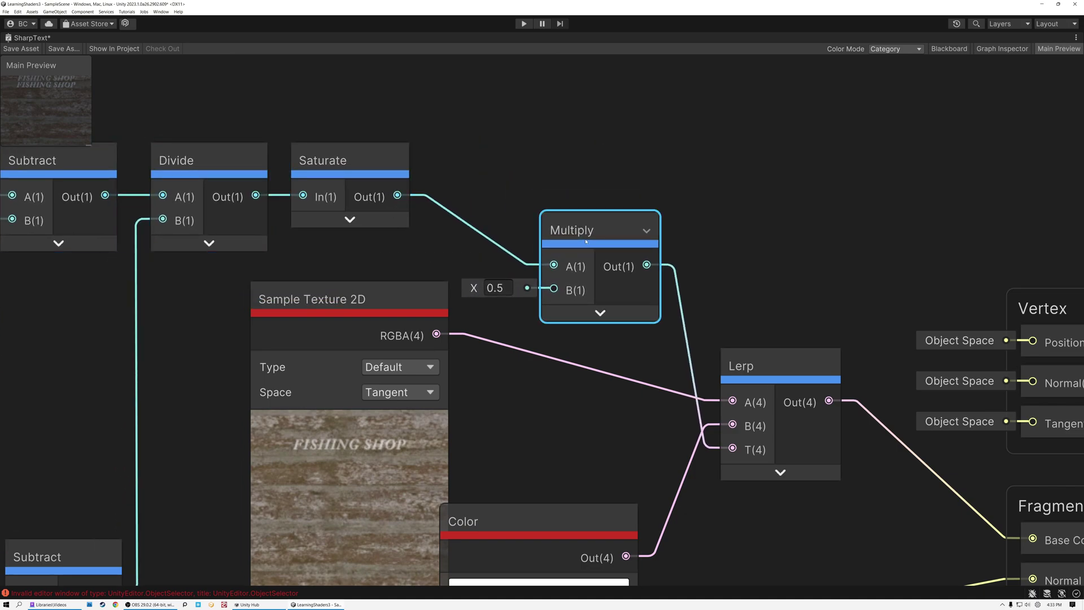
{"action": "left_click", "coordinate": [499, 289]}
{"action": "left_click", "coordinate": [500, 289]}
{"action": "double_click", "coordinate": [501, 289]}
{"action": "type", "text": "1"}
{"action": "middle_click_drag", "start_coordinate": [505, 294], "coordinate": [446, 184]}
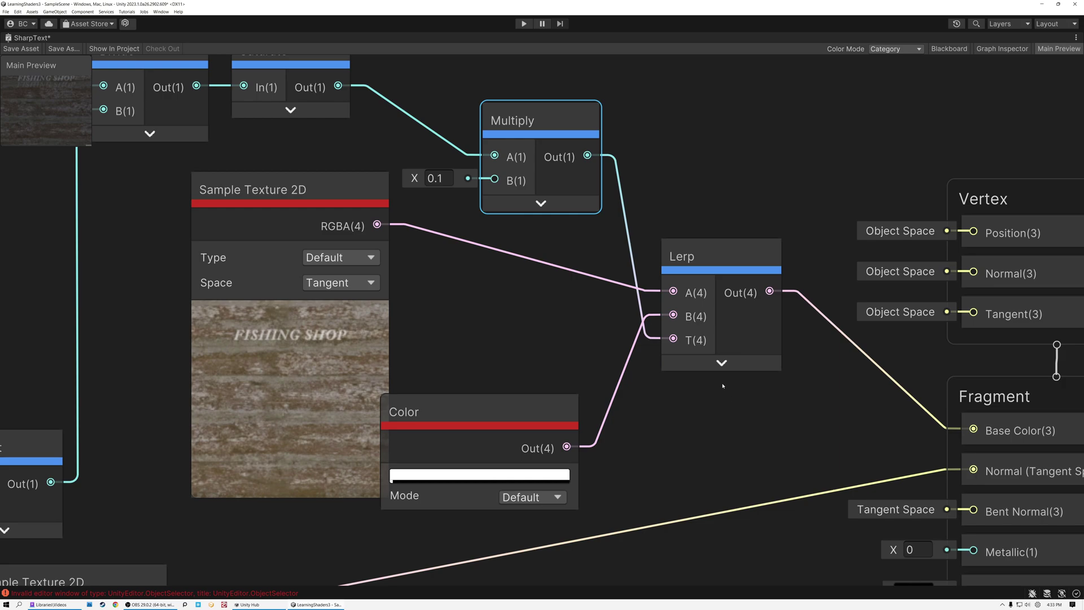
Open the Lerp node's preview and compare the faded masked text with the albedo text up close
{"action": "left_click", "coordinate": [720, 363]}
{"action": "middle_click_drag", "start_coordinate": [719, 368], "coordinate": [629, 321]}
{"action": "scroll", "coordinate": [550, 328], "scroll_direction": "up", "scroll_amount": 6}
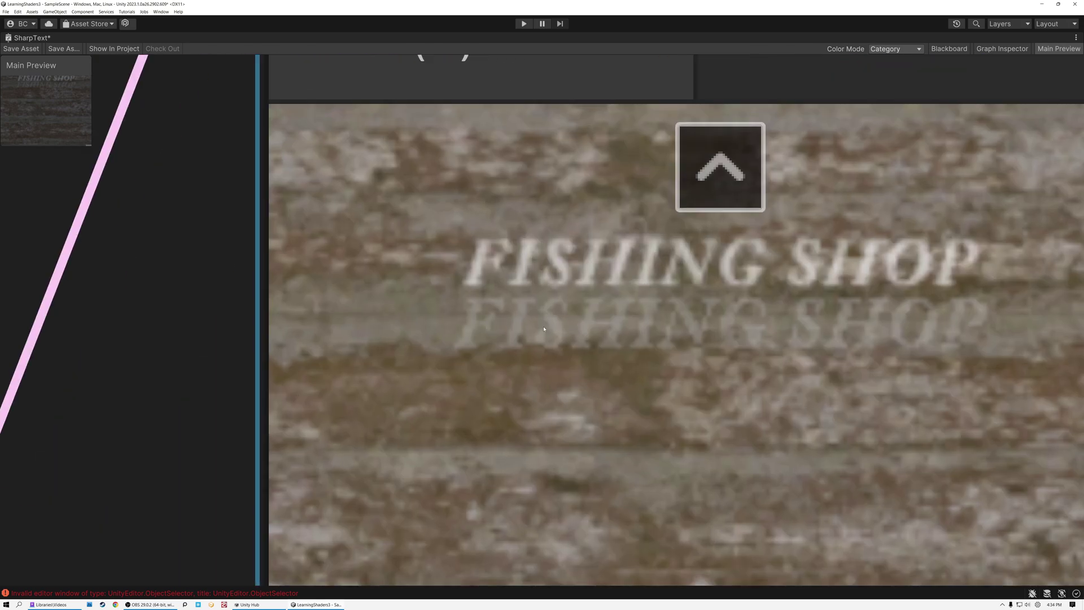
Set the Multiply node's B value to 1 to try the masked text at full strength
{"action": "scroll", "coordinate": [502, 311], "scroll_direction": "down", "scroll_amount": 5}
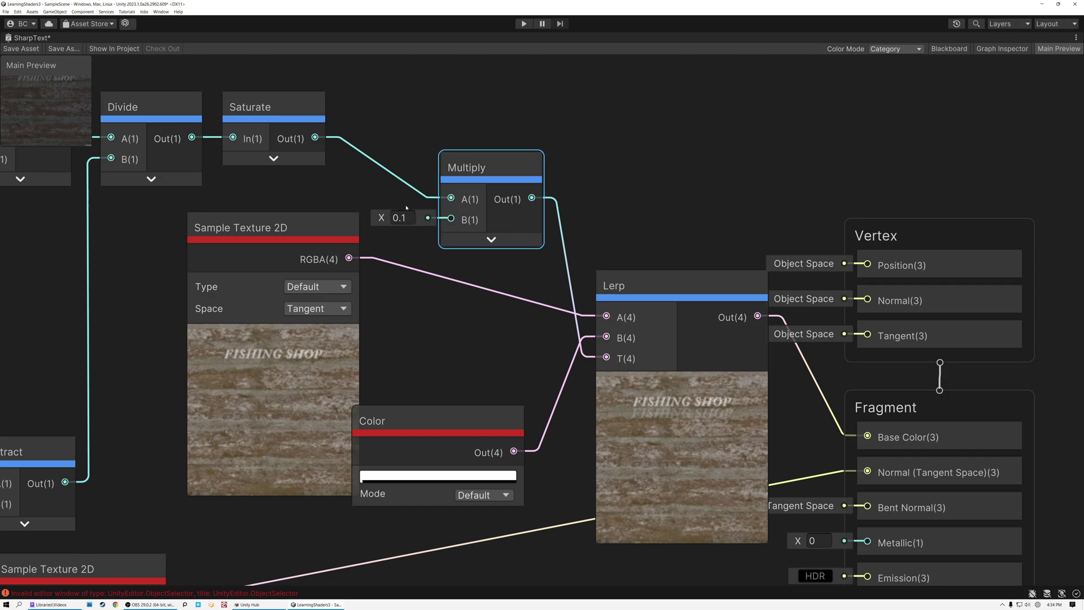
{"action": "left_click", "coordinate": [401, 218]}
{"action": "type", "text": "1"}
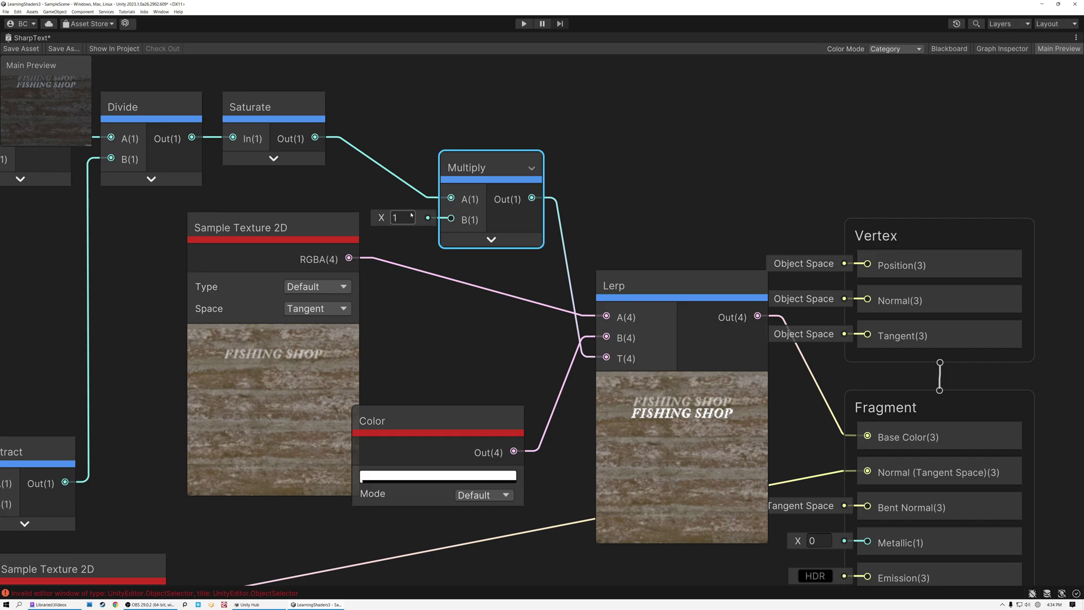
Set the Multiply node's B value to 0.5 and compare both text lines up close in the Lerp preview
{"action": "left_click", "coordinate": [398, 219]}
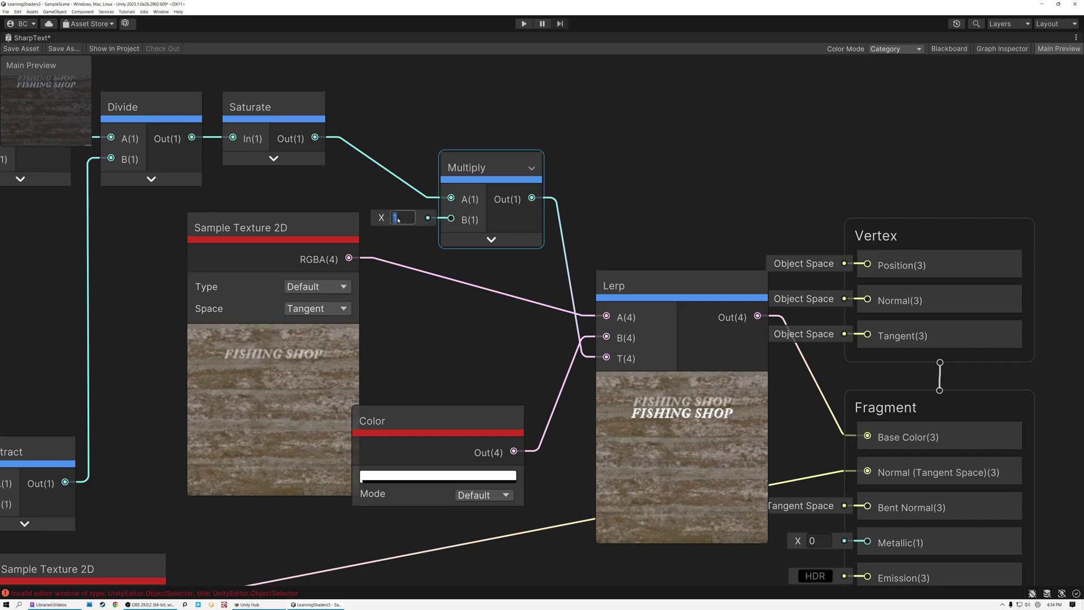
{"action": "type", "text": "0.5"}
{"action": "left_click", "coordinate": [555, 365]}
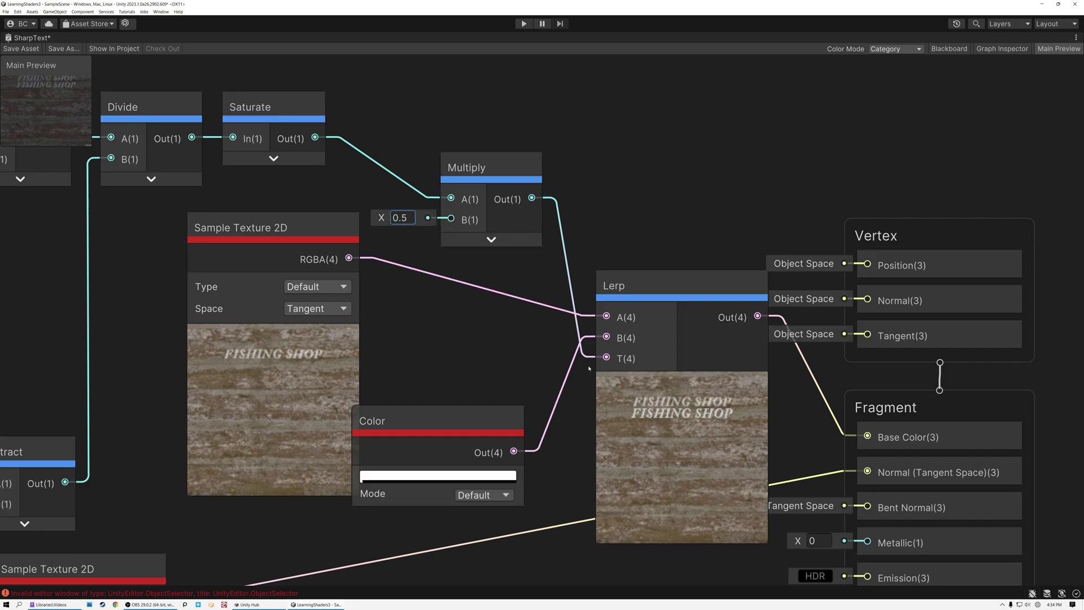
{"action": "middle_click_drag", "start_coordinate": [555, 365], "coordinate": [527, 283]}
{"action": "left_click", "coordinate": [600, 332]}
{"action": "scroll", "coordinate": [631, 335], "scroll_direction": "up", "scroll_amount": 3}
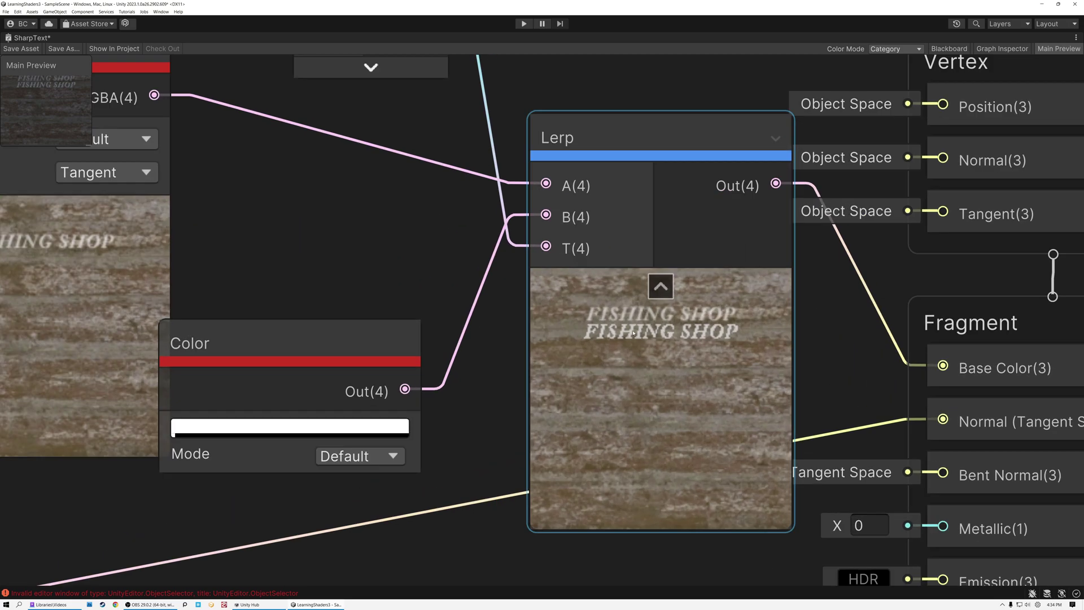
{"action": "scroll", "coordinate": [616, 340], "scroll_direction": "down", "scroll_amount": 5}
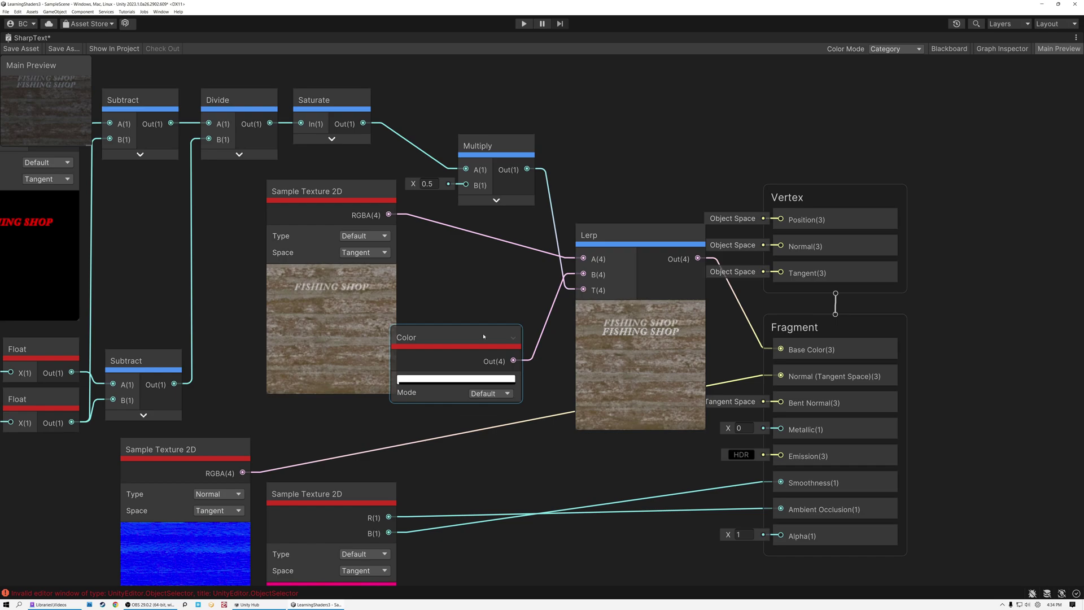
Tuck the Color node beneath the albedo Sample Texture 2D node and shift the Lerp node slightly closer to its inputs
{"action": "left_click_drag", "start_coordinate": [488, 336], "coordinate": [473, 267]}
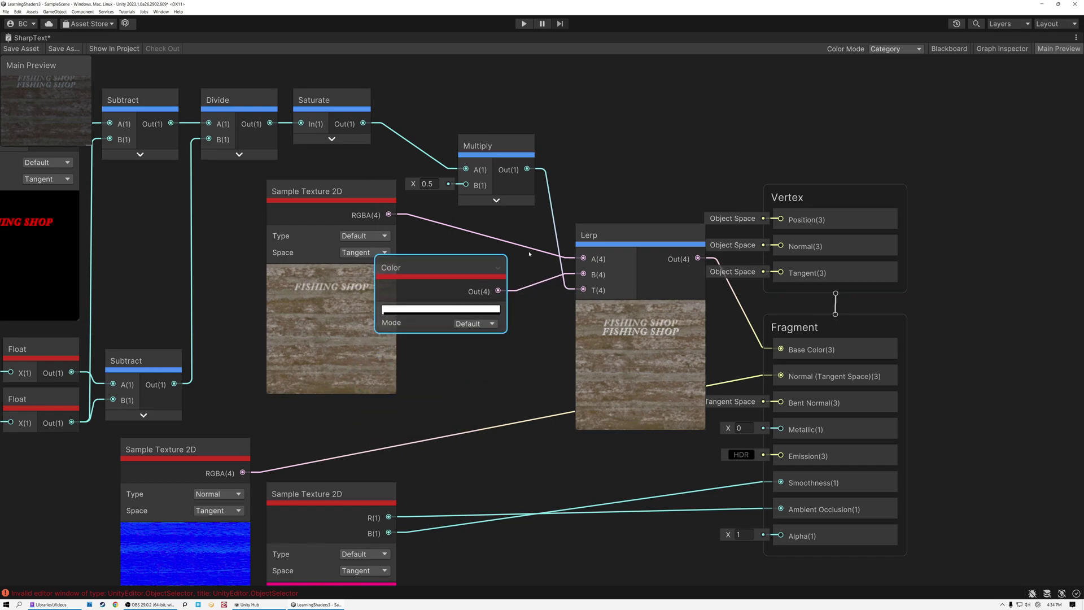
{"action": "left_click_drag", "start_coordinate": [433, 268], "coordinate": [446, 359]}
{"action": "left_click_drag", "start_coordinate": [331, 198], "coordinate": [331, 186]}
{"action": "left_click_drag", "start_coordinate": [610, 235], "coordinate": [590, 234]}
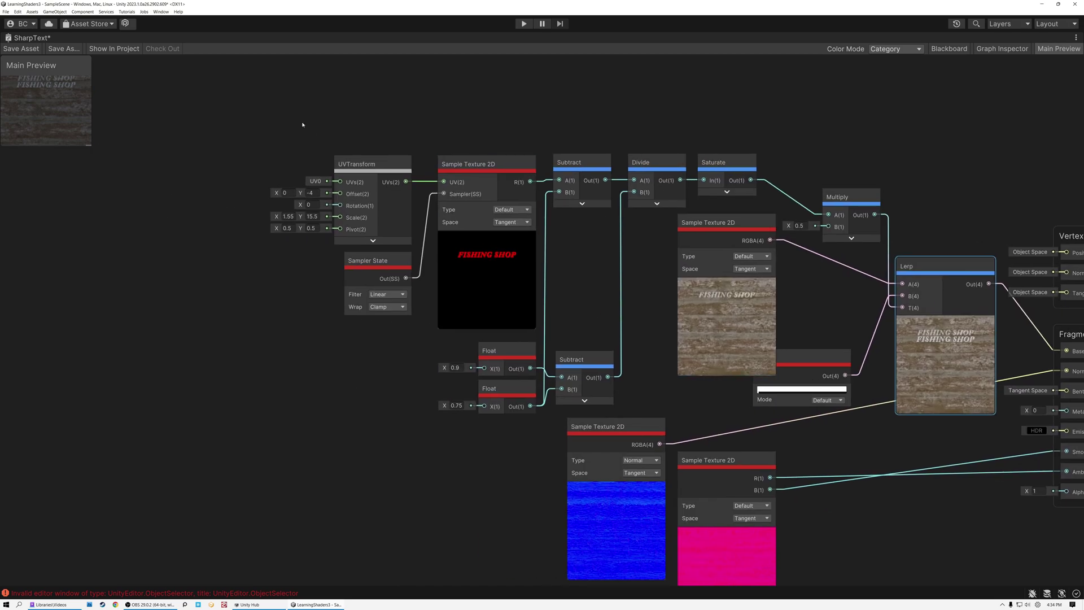
Move the UVTransform, Sampler State and mask texture nodes away from the remap math, and tidy the Subtract, Divide and Float nodes
{"action": "left_click_drag", "start_coordinate": [302, 125], "coordinate": [248, 246]}
{"action": "left_click_drag", "start_coordinate": [416, 107], "coordinate": [613, 311]}
{"action": "left_click_drag", "start_coordinate": [653, 367], "coordinate": [653, 367]}
{"action": "left_click_drag", "start_coordinate": [581, 360], "coordinate": [566, 340]}
{"action": "left_click_drag", "start_coordinate": [496, 388], "coordinate": [481, 369]}
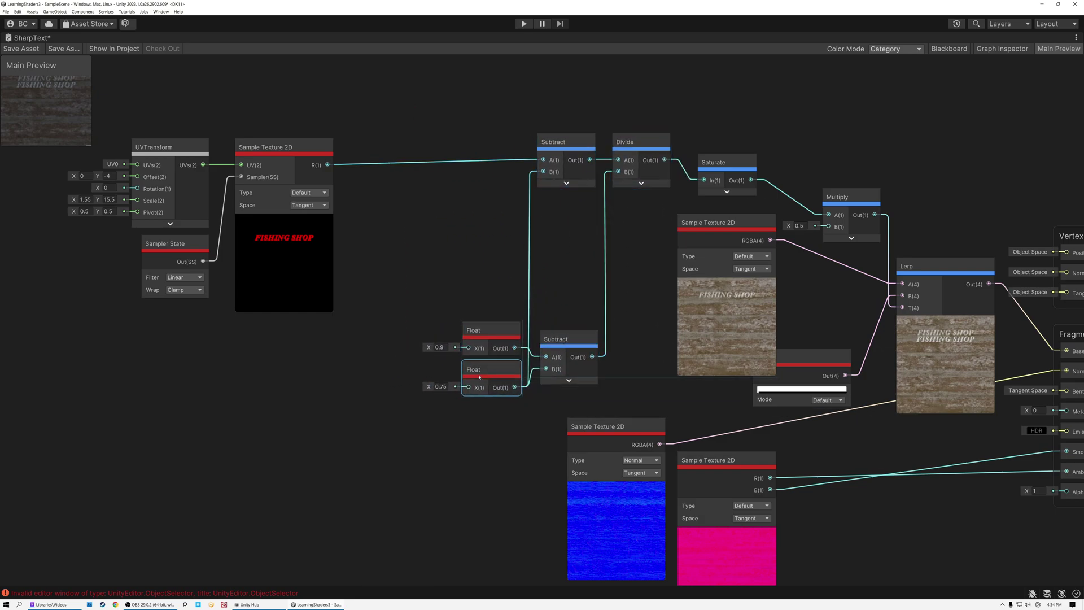
Align Saturate beside Divide and move the whole remap chain with its Float nodes down toward the mask texture node
{"action": "left_click_drag", "start_coordinate": [709, 177], "coordinate": [602, 216]}
{"action": "left_click_drag", "start_coordinate": [431, 295], "coordinate": [601, 395]}
{"action": "left_click_drag", "start_coordinate": [545, 354], "coordinate": [409, 441]}
{"action": "left_click_drag", "start_coordinate": [448, 114], "coordinate": [598, 241]}
{"action": "left_click_drag", "start_coordinate": [603, 198], "coordinate": [572, 310]}
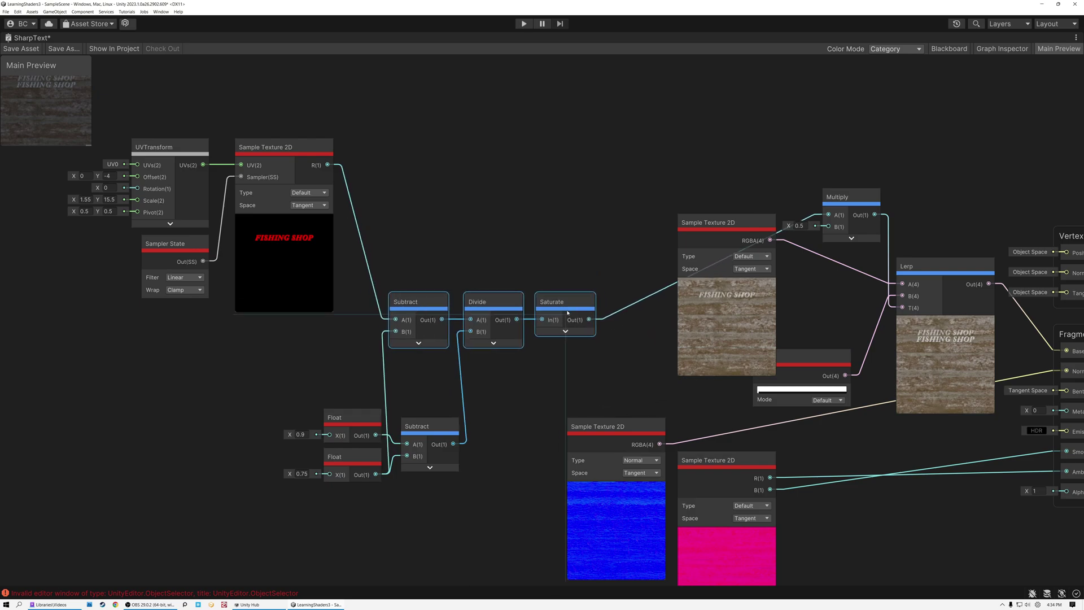
Examine the two Float nodes and the mask texture node that feed the Subtract, Divide and Saturate remap chain
{"action": "left_click", "coordinate": [350, 299]}
{"action": "left_click_drag", "start_coordinate": [491, 435], "coordinate": [551, 467]}
{"action": "left_click", "coordinate": [344, 389]}
{"action": "left_click", "coordinate": [342, 456]}
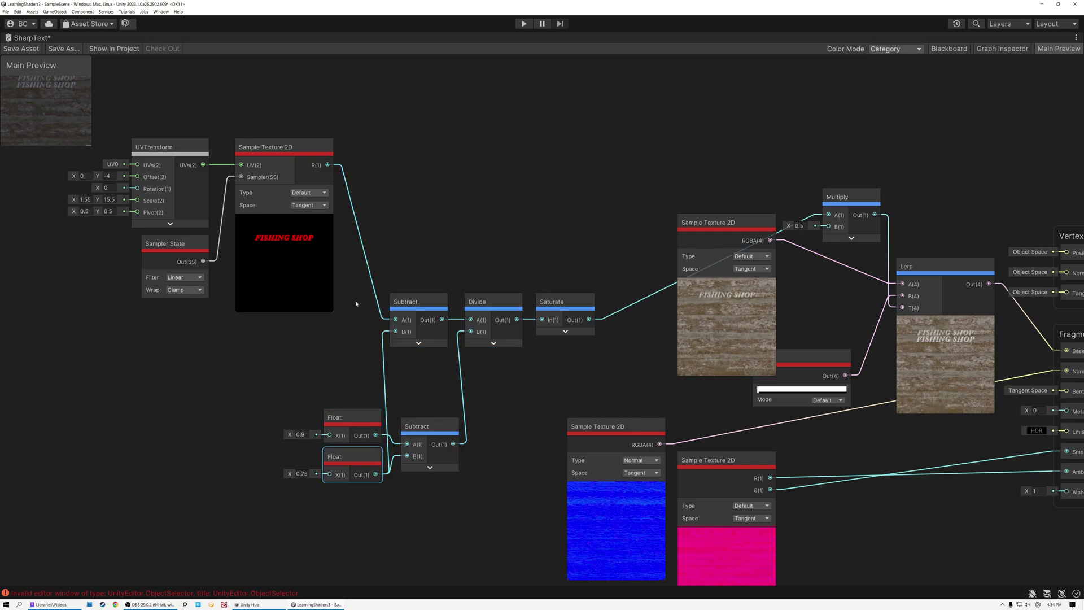
{"action": "left_click", "coordinate": [280, 148]}
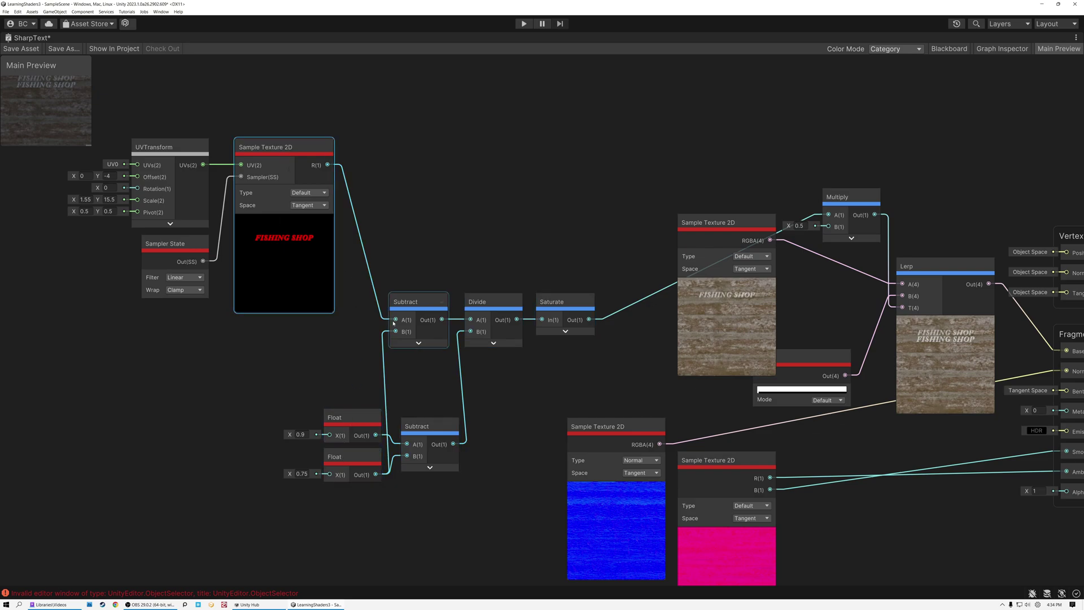
Select all the remap nodes as a group and move them up between the mask texture node and the Multiply node
{"action": "left_click_drag", "start_coordinate": [348, 290], "coordinate": [450, 457]}
{"action": "left_click_drag", "start_coordinate": [552, 490], "coordinate": [541, 488]}
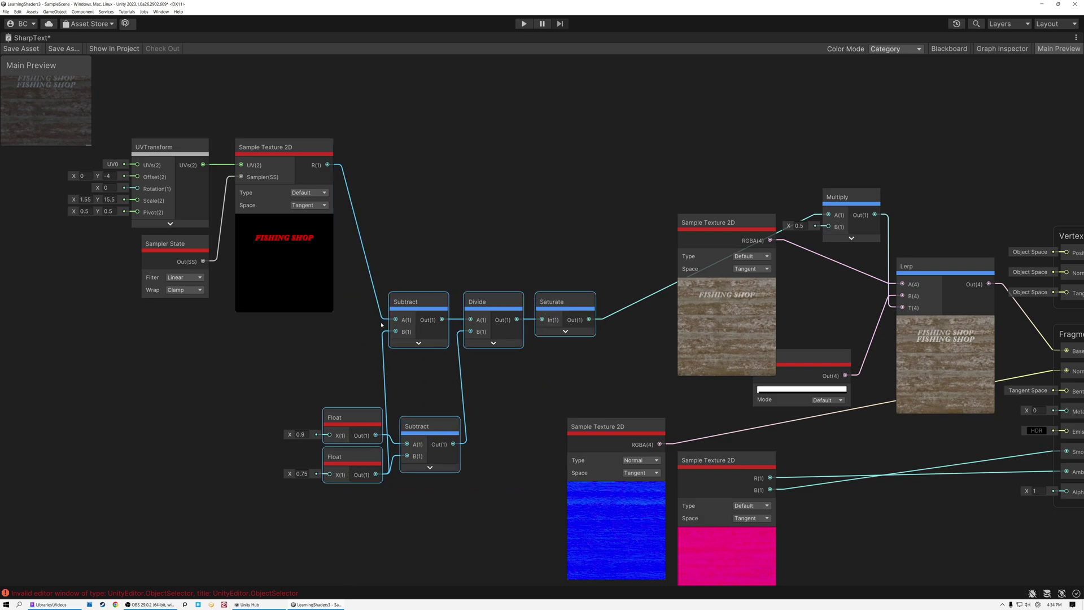
{"action": "left_click_drag", "start_coordinate": [364, 415], "coordinate": [383, 342]}
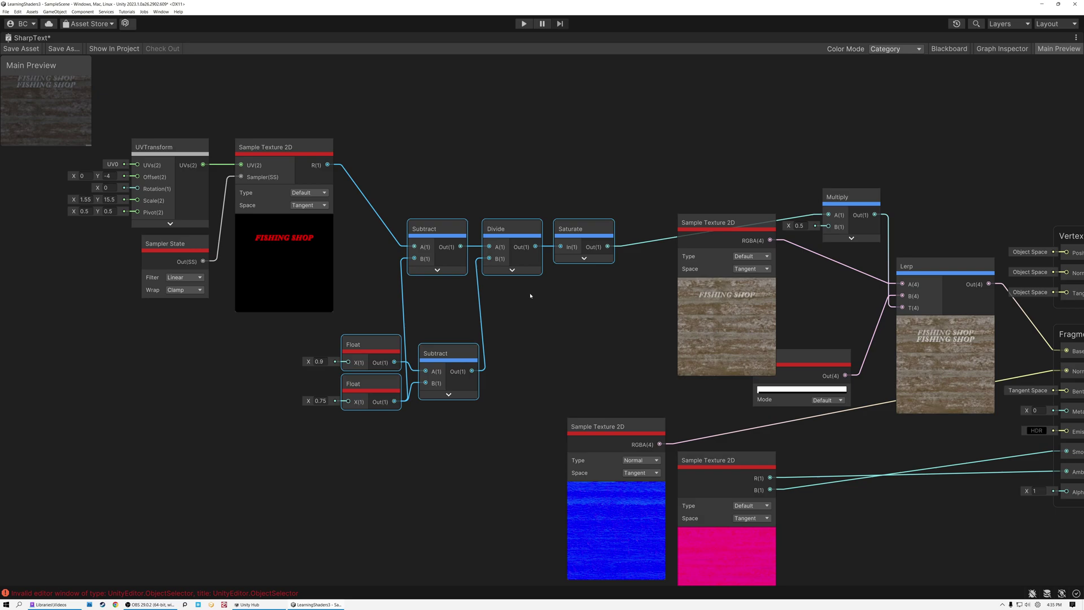
{"action": "left_click_drag", "start_coordinate": [485, 237], "coordinate": [547, 163]}
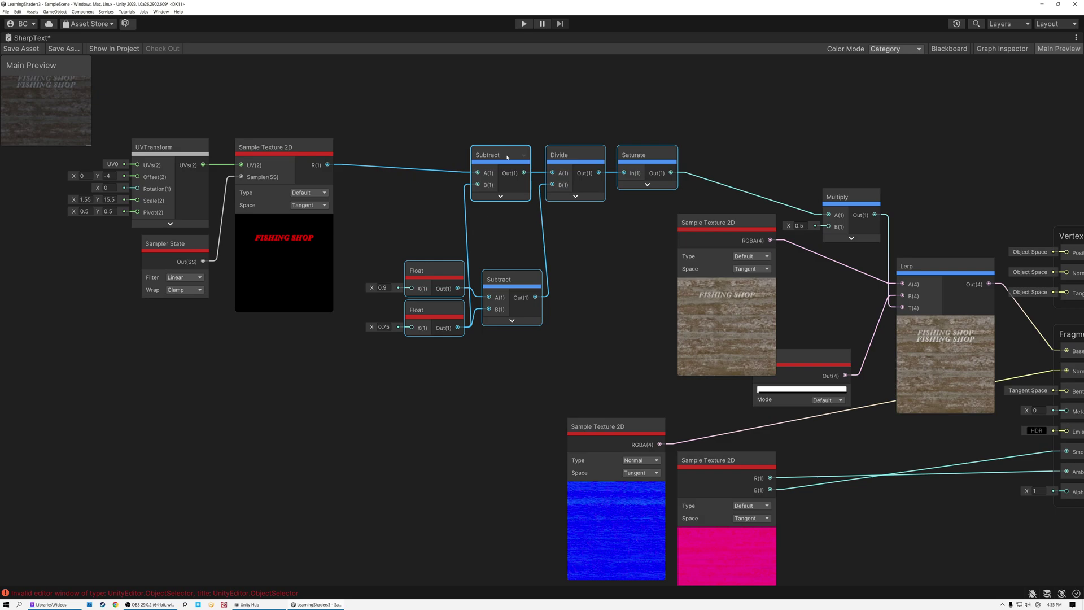
Save the SharpText shader graph, restore the graph from its maximized view and show the Scene view
{"action": "left_click", "coordinate": [21, 49]}
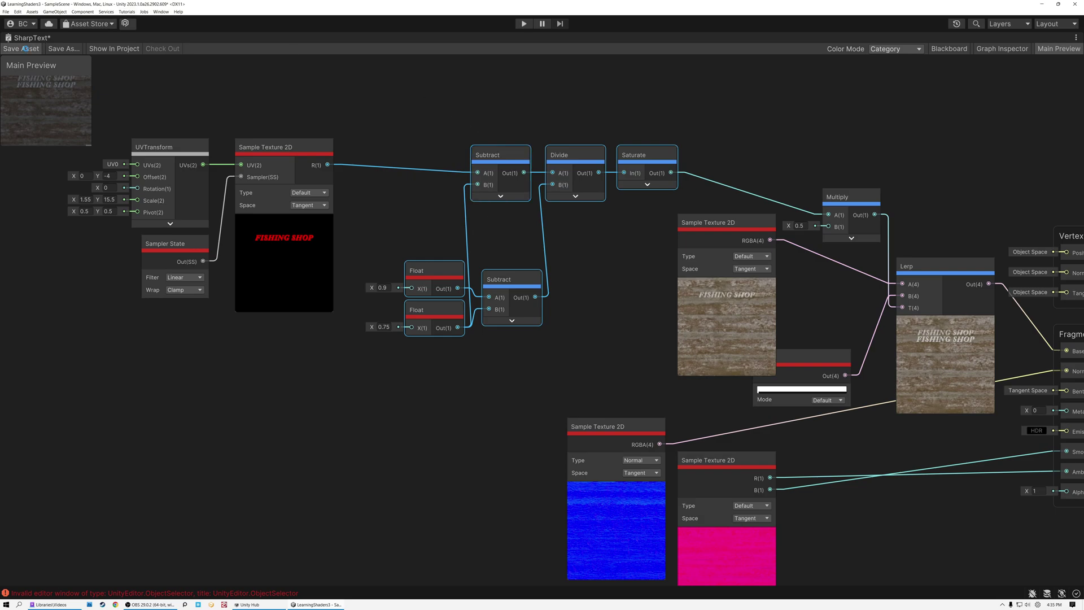
{"action": "double_click", "coordinate": [27, 39]}
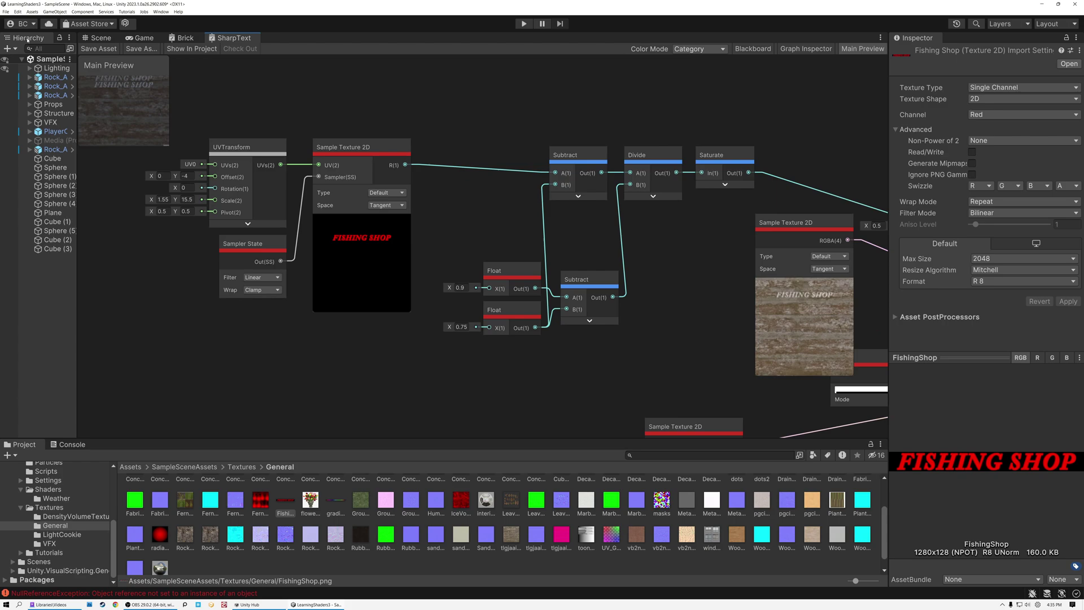
{"action": "left_click", "coordinate": [99, 38]}
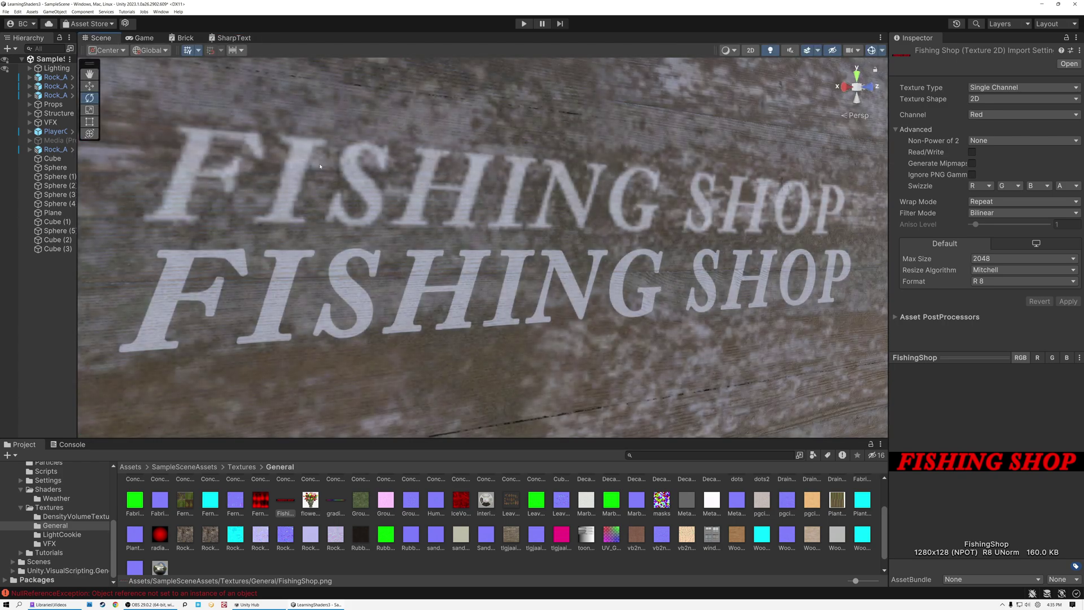
Inspect the FISHING SHOP text in the scene from near and far, comparing the masked text's edges with the albedo text
{"action": "right_click_drag", "start_coordinate": [349, 320], "coordinate": [372, 246], "text": "alt"}
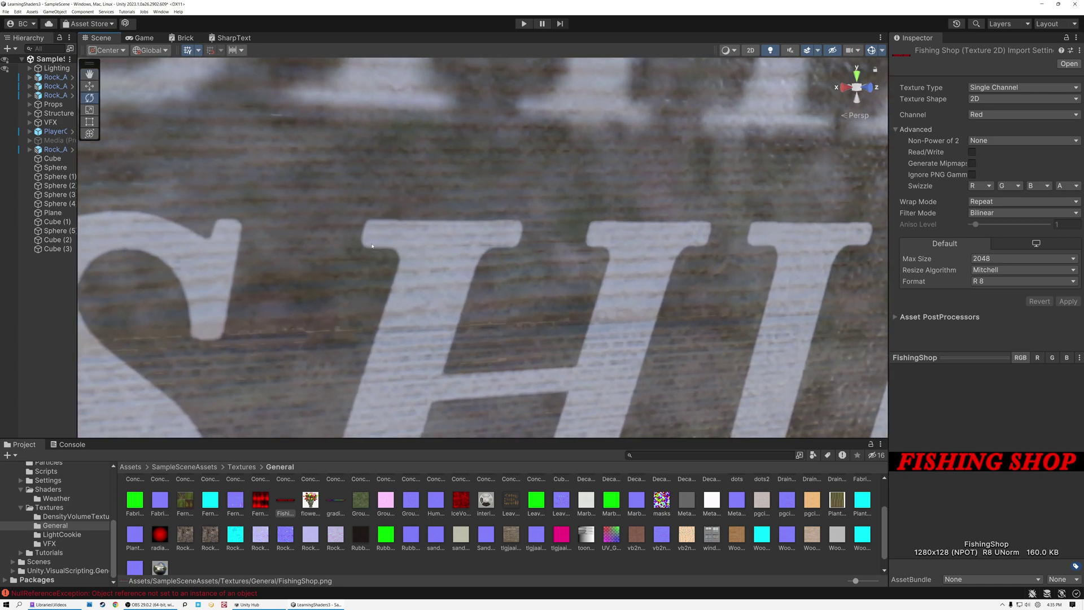
{"action": "right_click_drag", "start_coordinate": [373, 329], "coordinate": [451, 271], "text": "alt"}
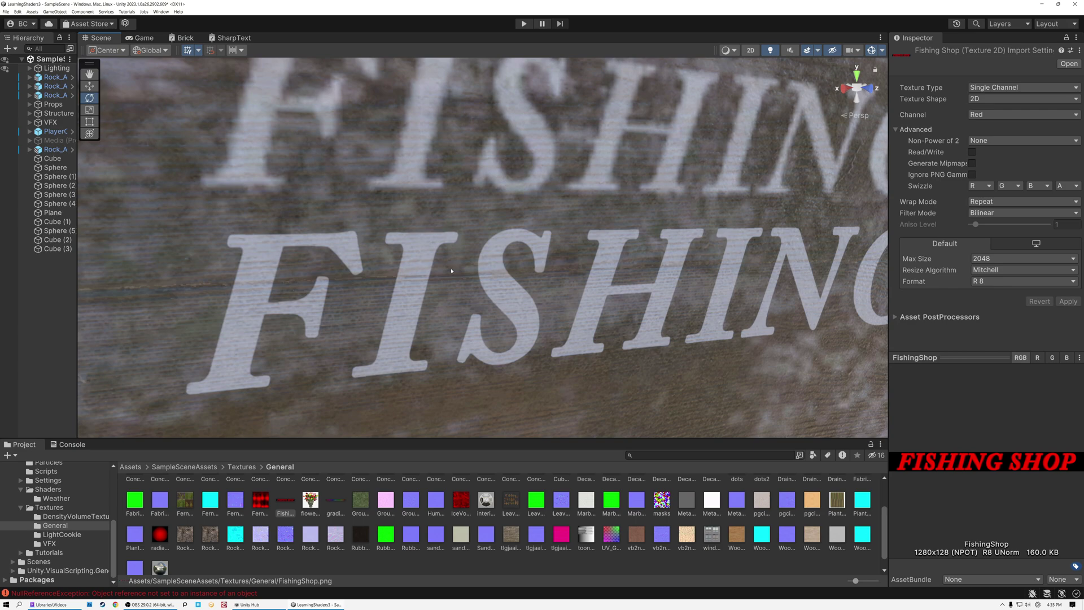
{"action": "right_click_drag", "start_coordinate": [451, 270], "coordinate": [426, 265]}
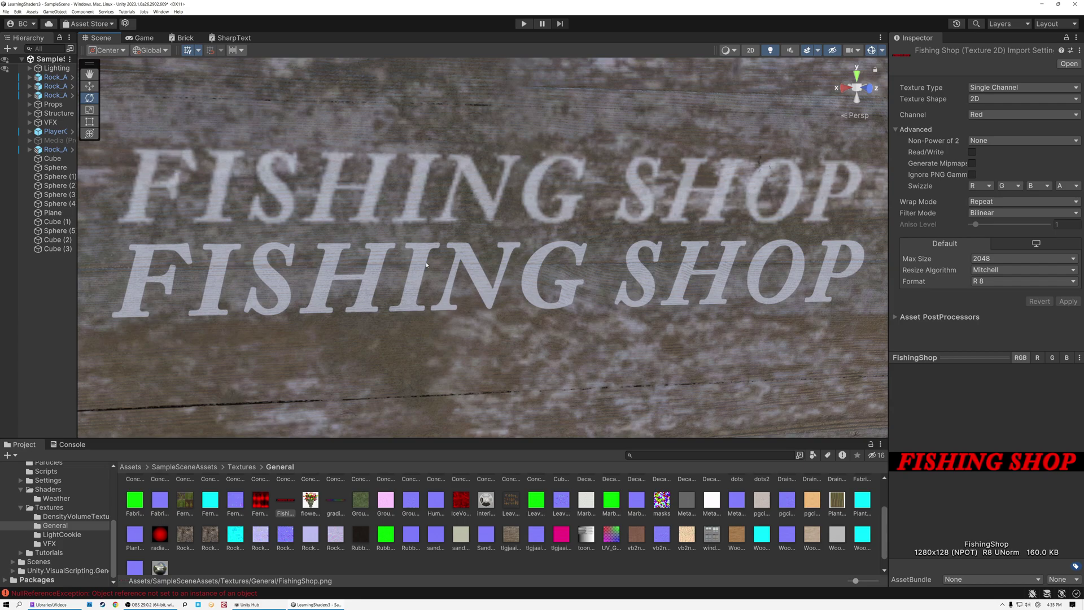
{"action": "key", "text": "w"}
{"action": "mouse_move", "coordinate": [427, 266]}
{"action": "right_mouse_down"}
{"action": "mouse_move", "coordinate": [403, 264]}
{"action": "mouse_move", "coordinate": [480, 289]}
{"action": "mouse_move", "coordinate": [420, 280]}
{"action": "right_mouse_up"}
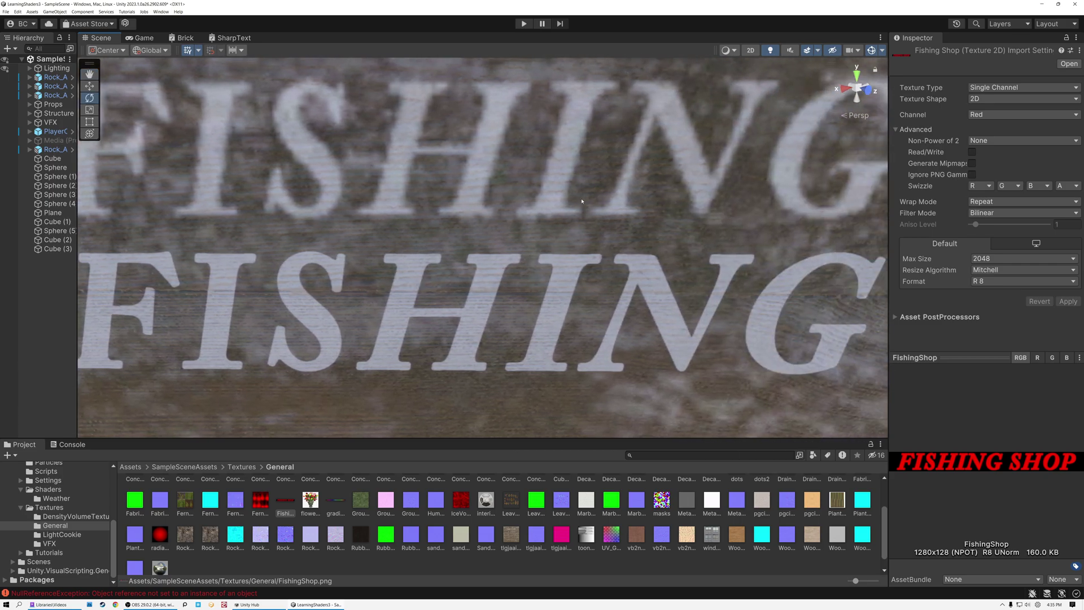